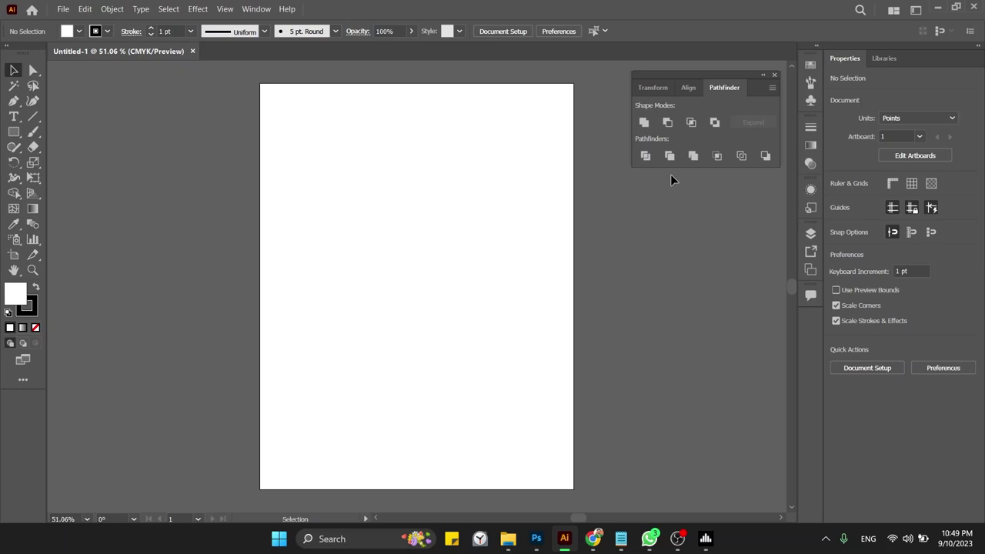
Step: Draw a circle with the Ellipse tool, filled cyan with no stroke
key("l")
left_click_drag(348, 167, 494, 262)
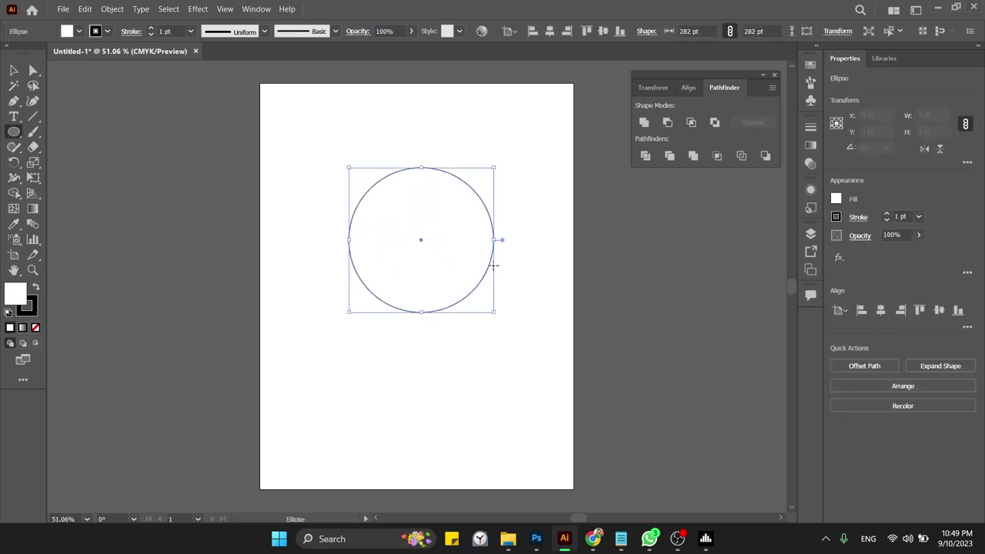
double_click(15, 293)
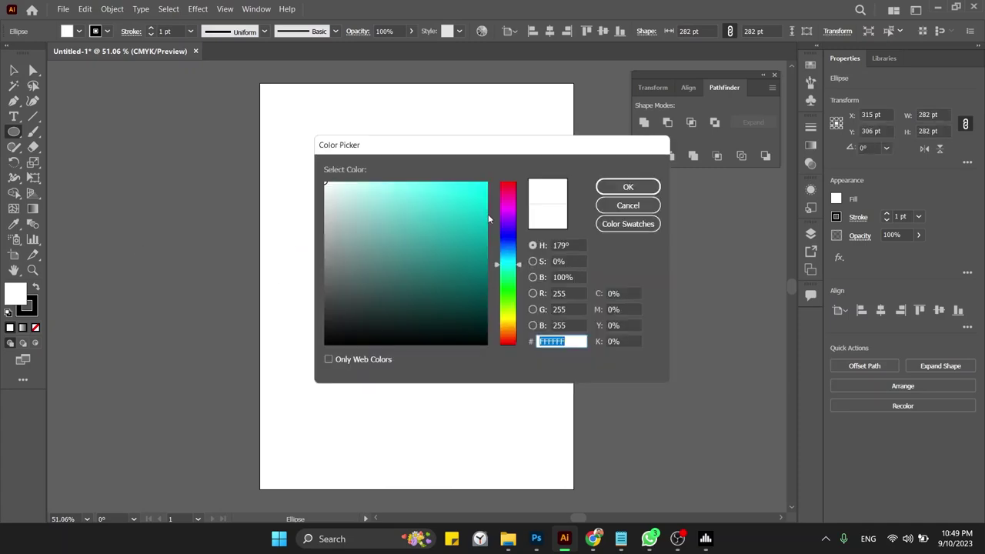
left_click(480, 198)
left_click(616, 187)
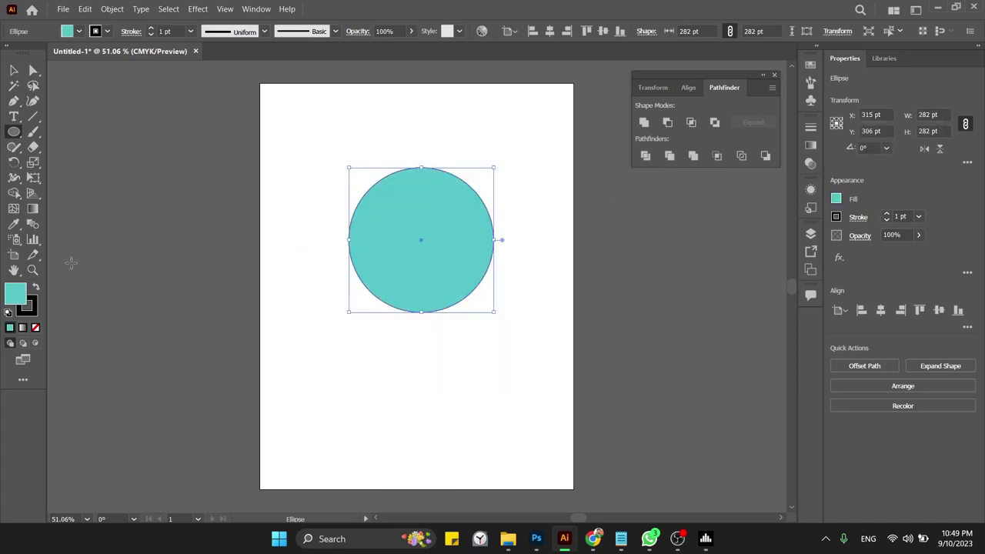
left_click(27, 312)
left_click(34, 328)
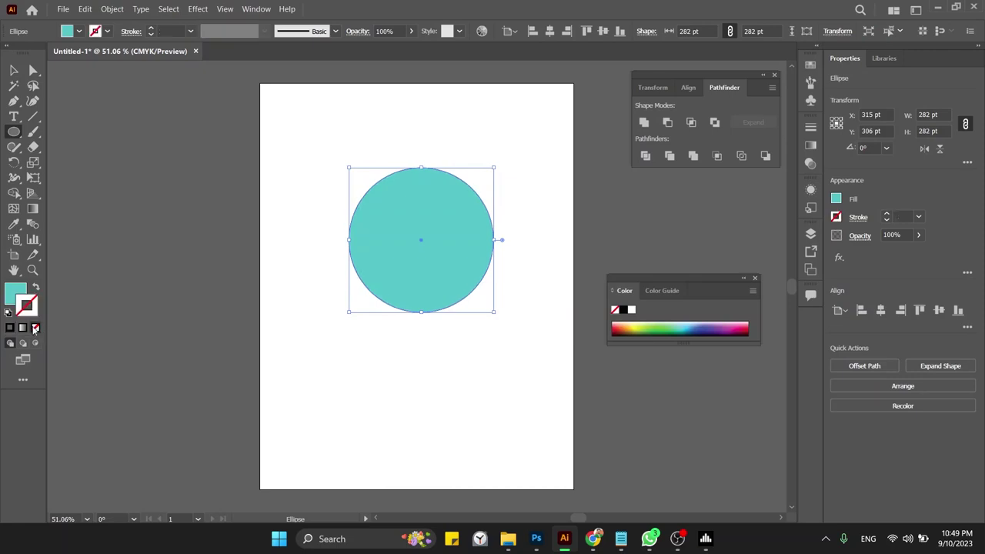
Step: Copy the circle to the right and give the copy a yellow-green fill
left_click(13, 70)
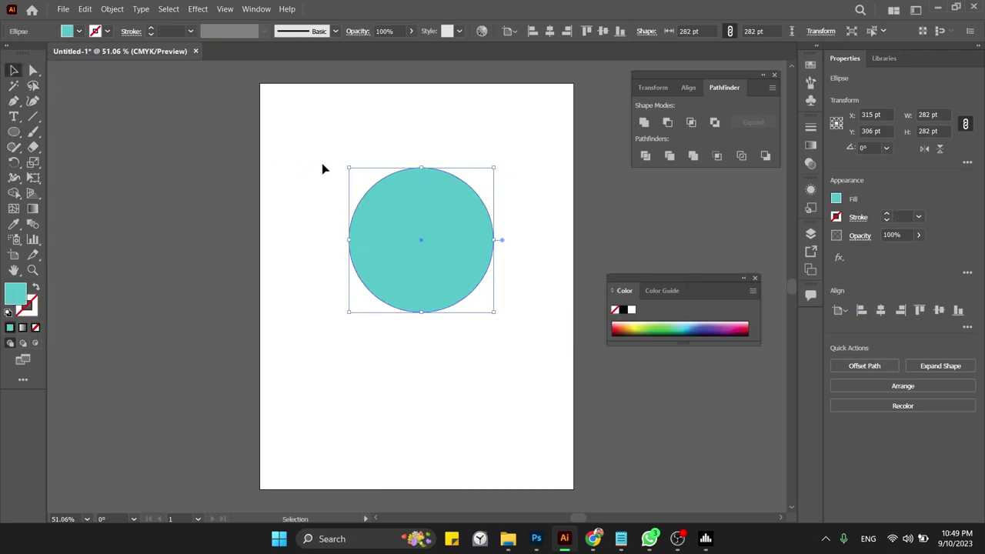
mouse_move(416, 210)
left_mouse_down()
mouse_move(291, 165)
mouse_move(429, 203)
mouse_move(456, 225)
left_mouse_up()
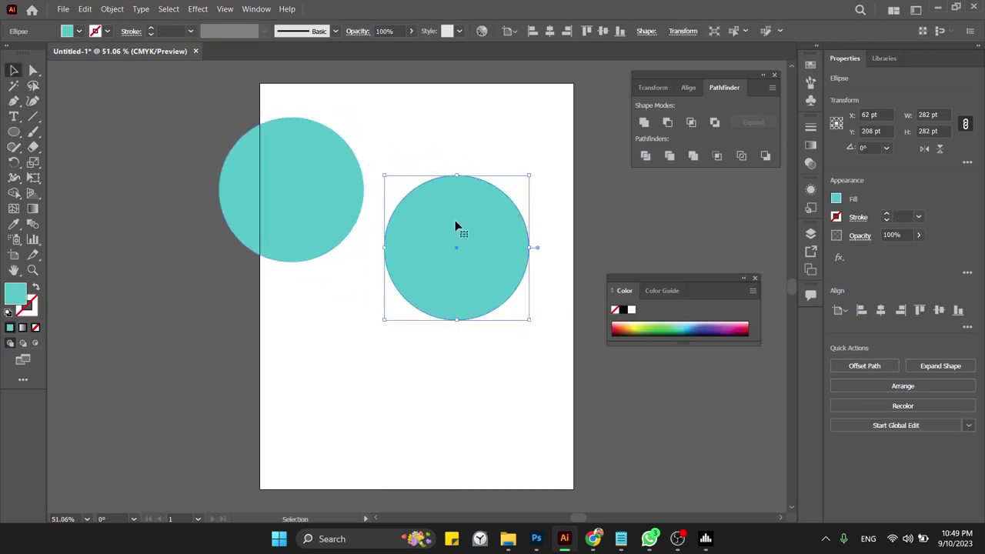
left_click(653, 328)
left_click(671, 325)
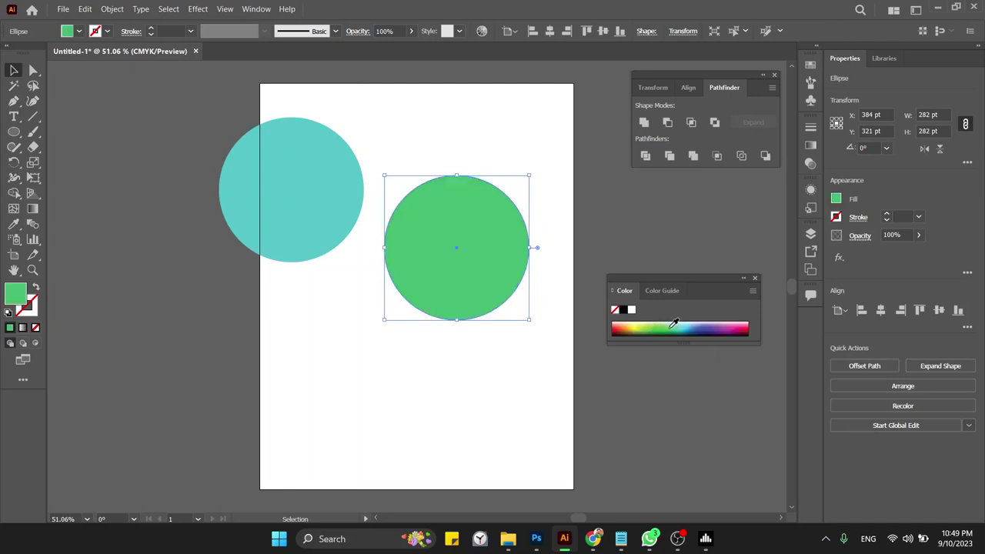
left_click(685, 325)
left_click(659, 324)
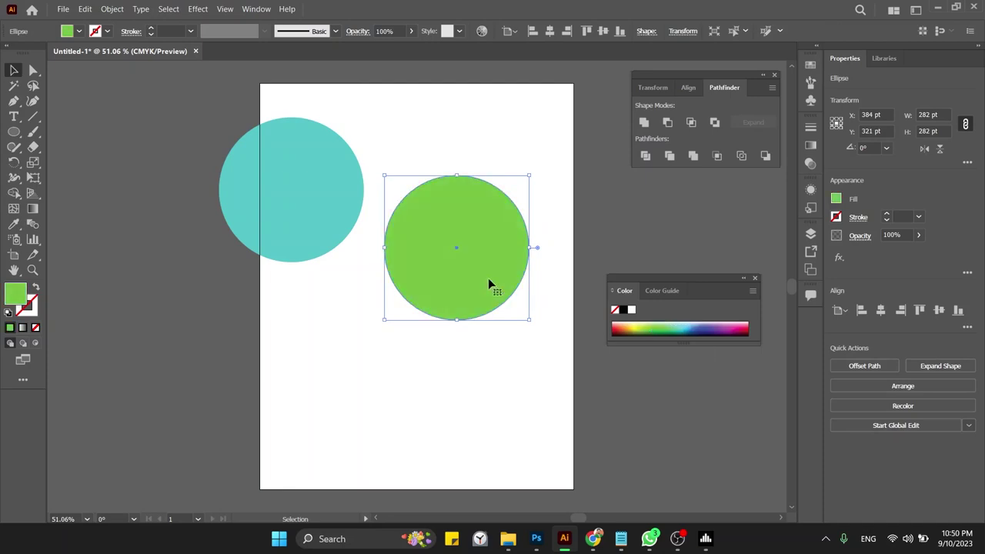
Step: Copy the green circle to the lower left and fill it dark red
double_click(468, 263)
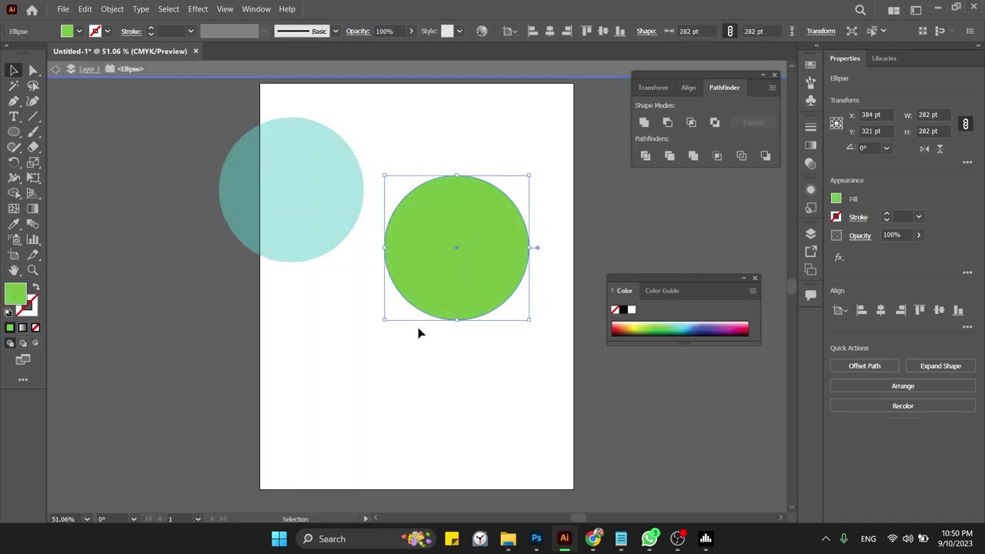
left_click_drag(449, 291, 331, 447)
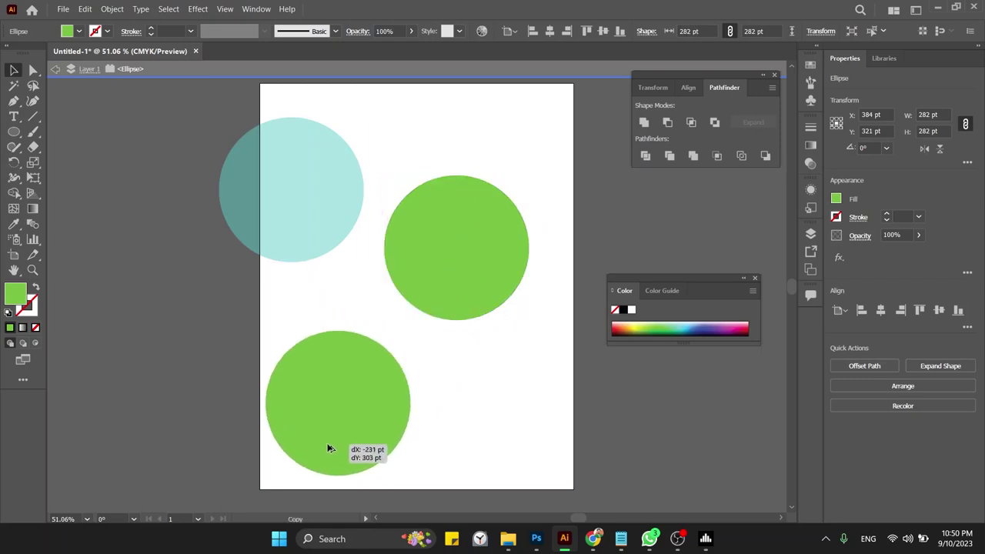
left_click(617, 329)
double_click(558, 203)
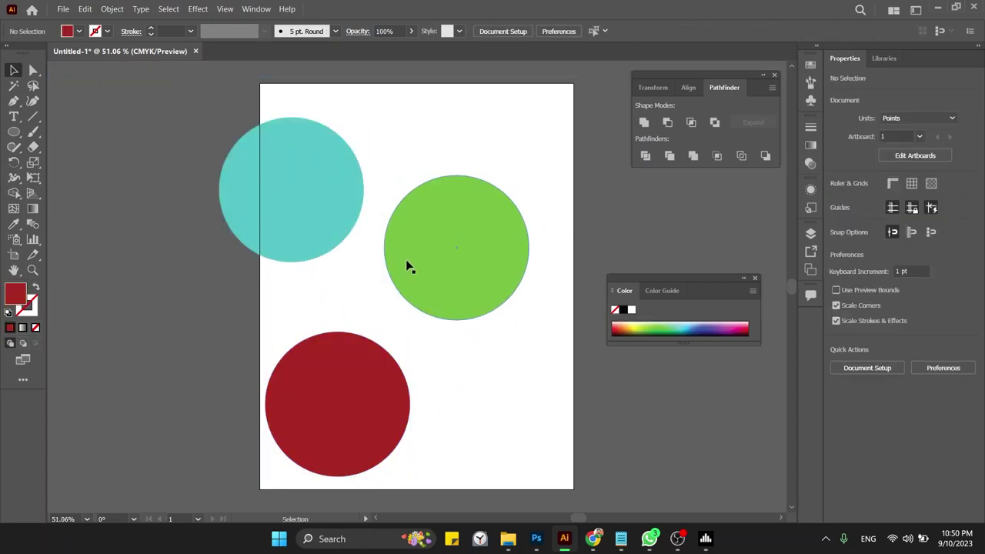
Step: Drag the cyan, green and red circles so they overlap one another
left_click_drag(407, 264, 468, 245)
left_click_drag(339, 402, 384, 351)
left_click_drag(318, 169, 363, 185)
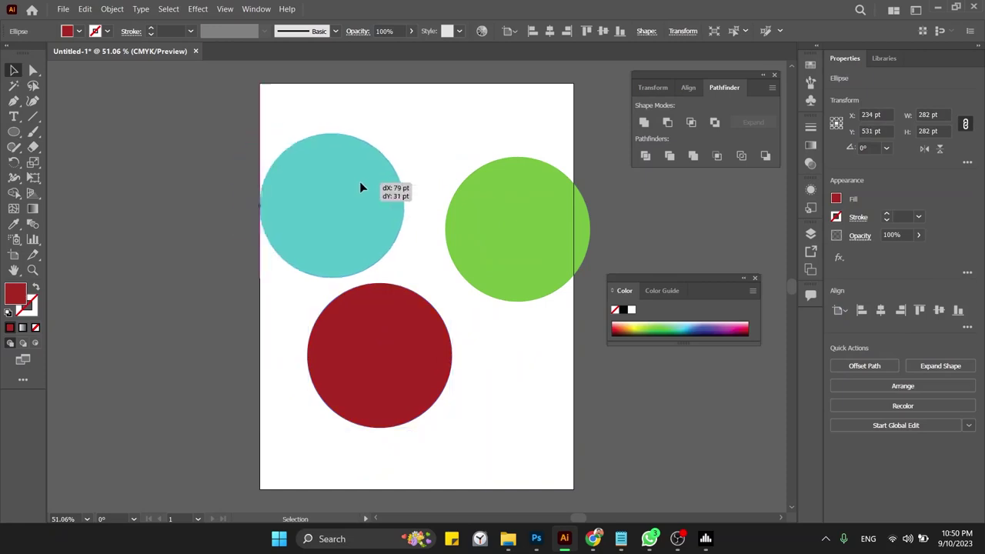
double_click(460, 201)
double_click(500, 123)
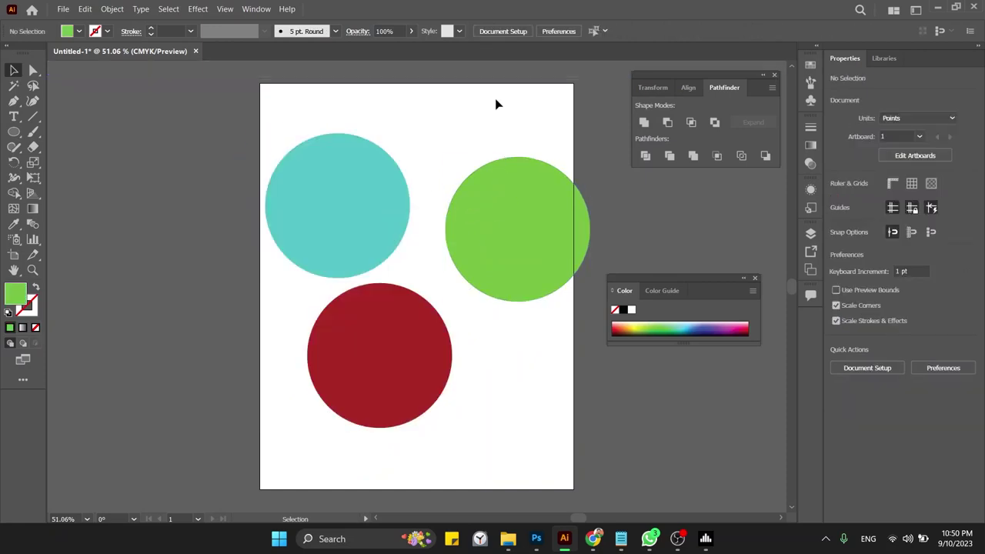
left_click_drag(531, 206, 484, 197)
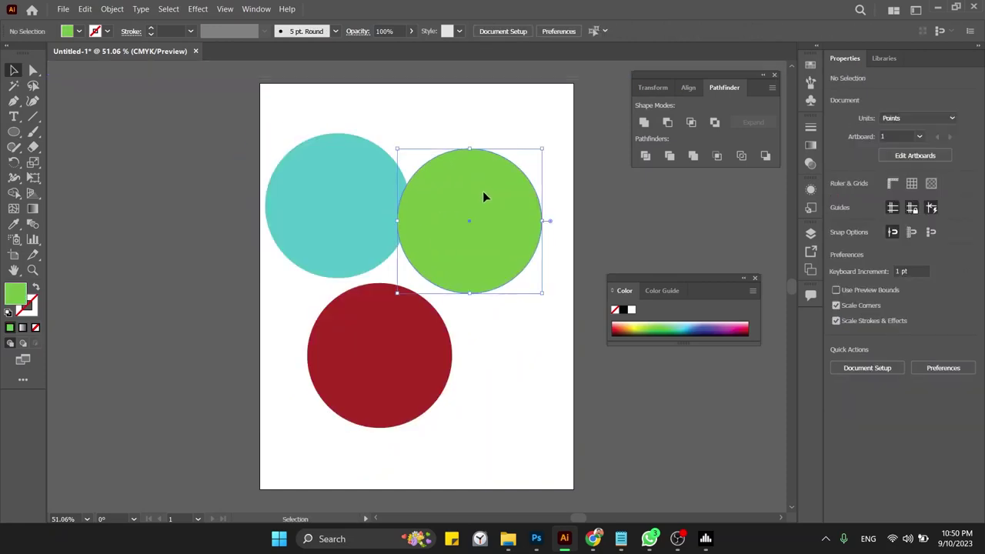
left_click_drag(408, 360, 418, 320)
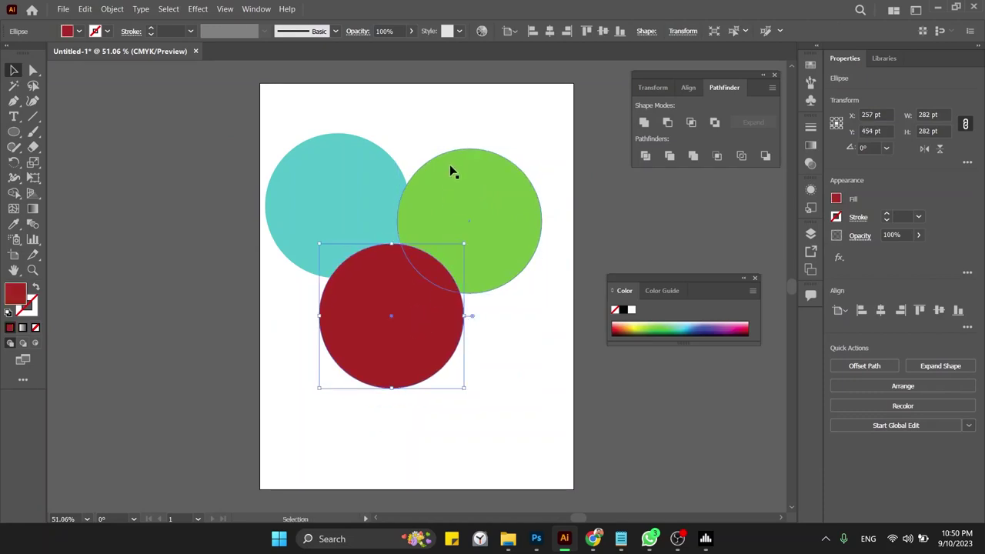
Step: Try Pathfinder Unite and Minus Front on all three circles, undoing each
key("ctrl+a")
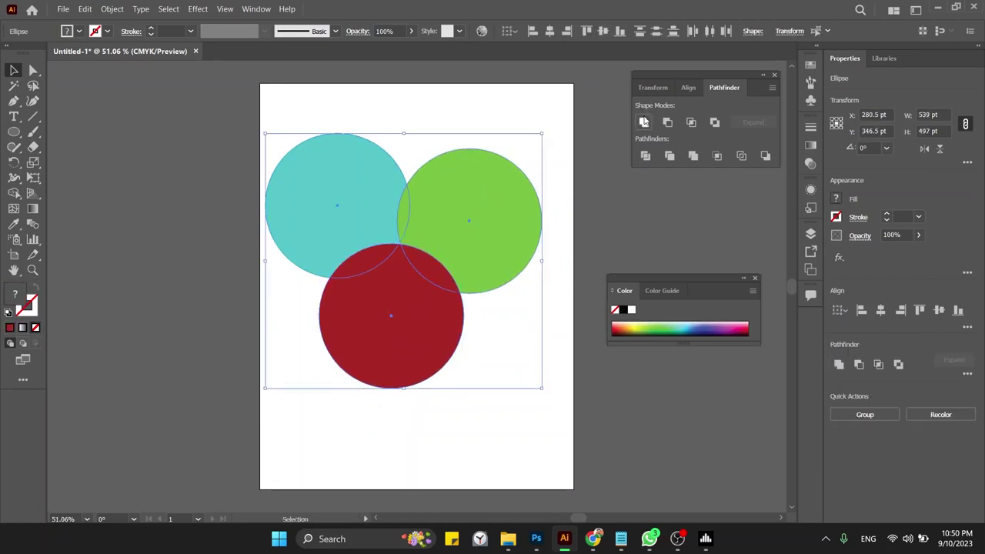
left_click(644, 121)
key("ctrl+z")
left_click(665, 121)
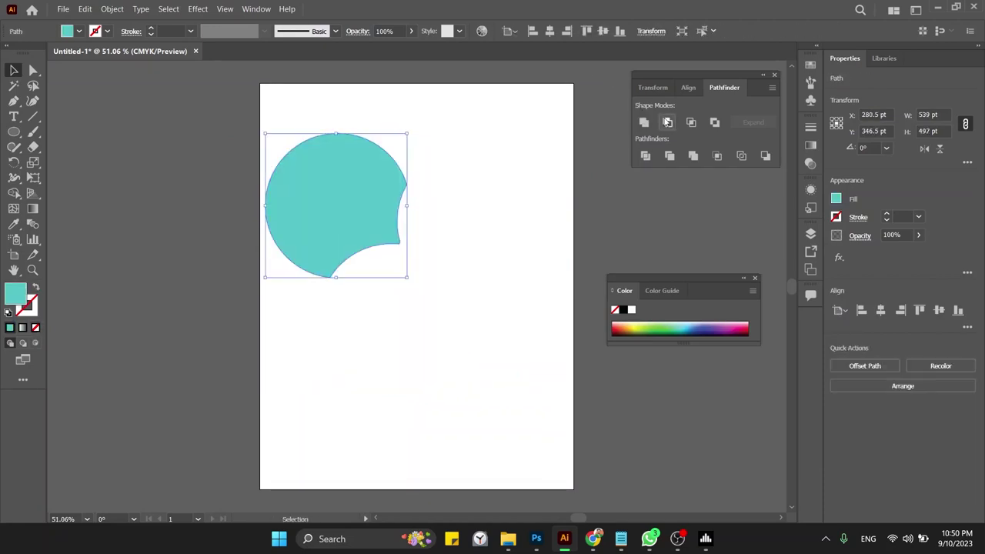
key("ctrl+z")
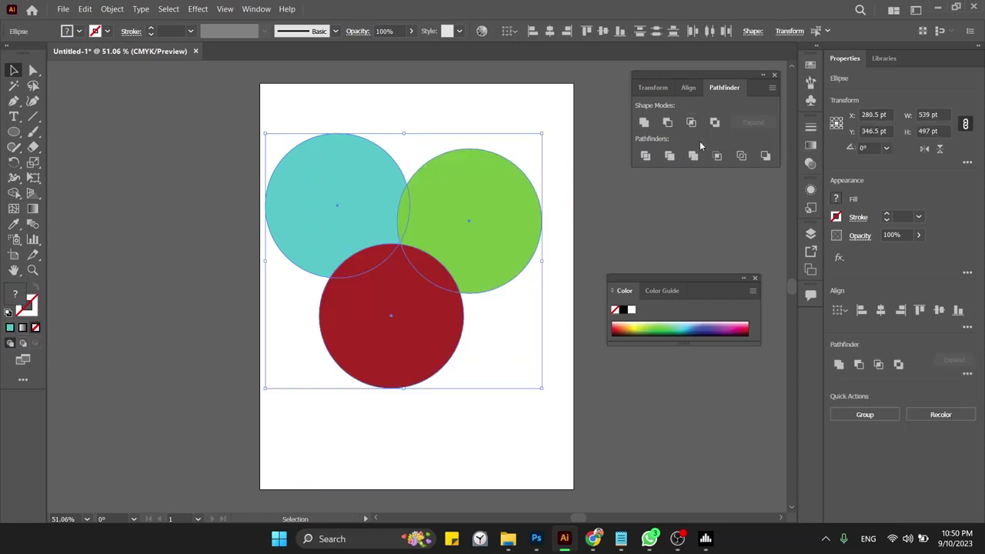
left_click(587, 228)
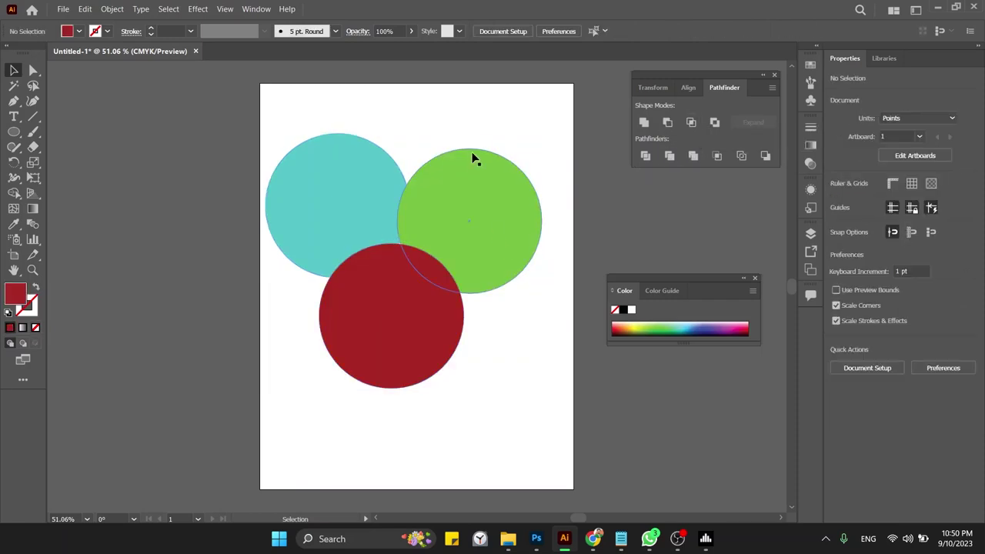
Step: Nudge the circles into a tighter overlapping cluster near the top centre
left_click_drag(465, 185, 460, 207)
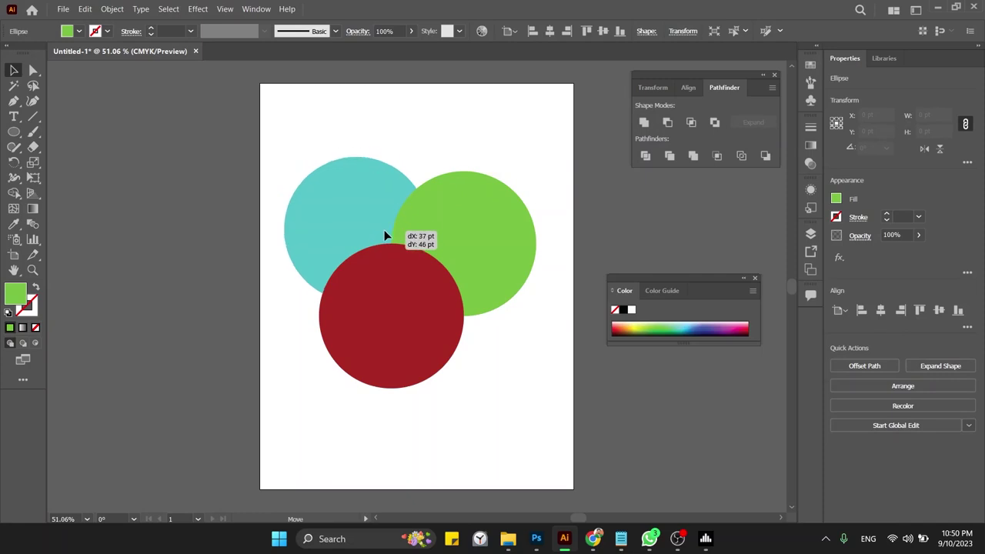
left_click_drag(368, 214, 389, 239)
left_click_drag(362, 129, 558, 335)
left_click_drag(391, 319, 413, 307)
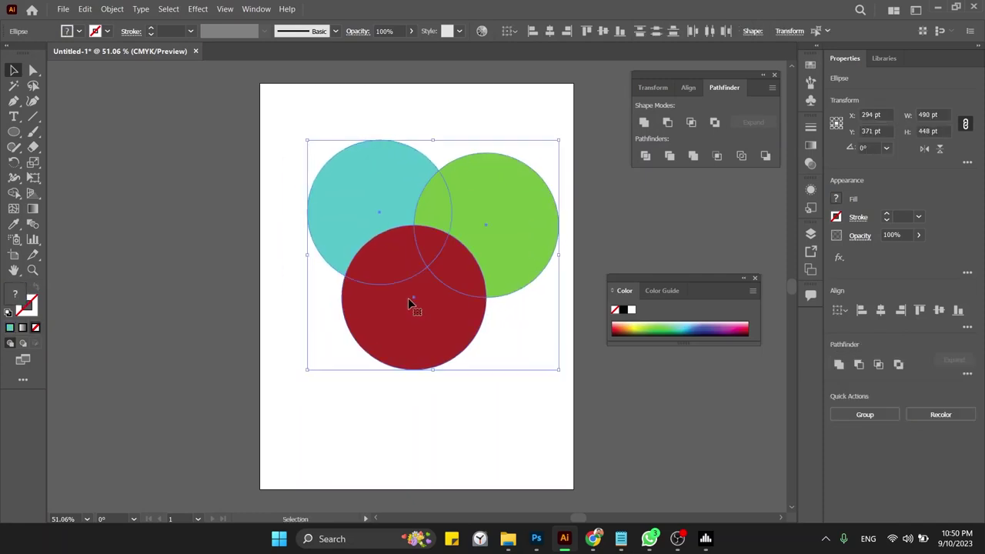
left_click(368, 399)
mouse_move(447, 115)
left_mouse_down()
mouse_move(499, 244)
mouse_move(481, 249)
left_mouse_up()
left_click(585, 212)
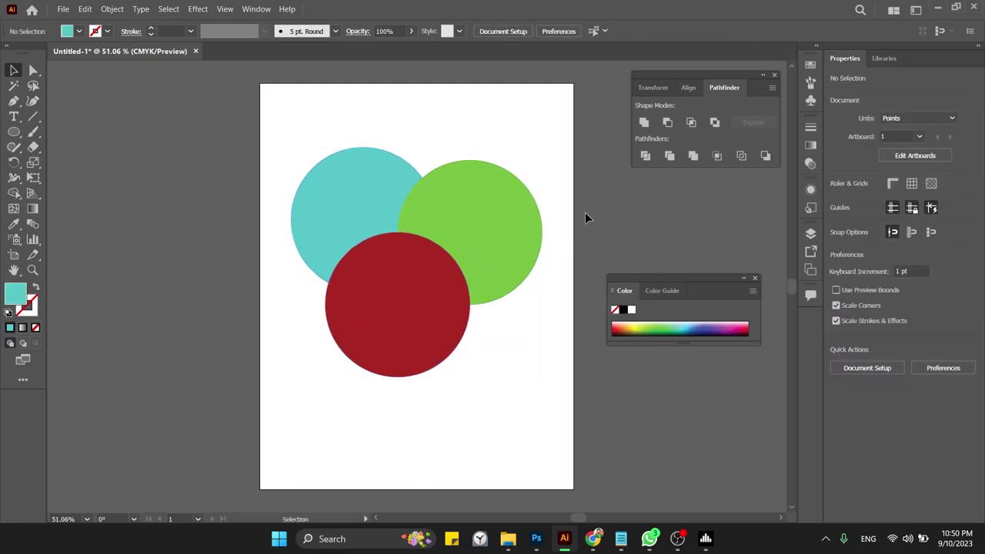
Step: Switch from the Selection tool to the Shape Builder tool (Shift+M)
left_click(13, 70)
key("shift+m")
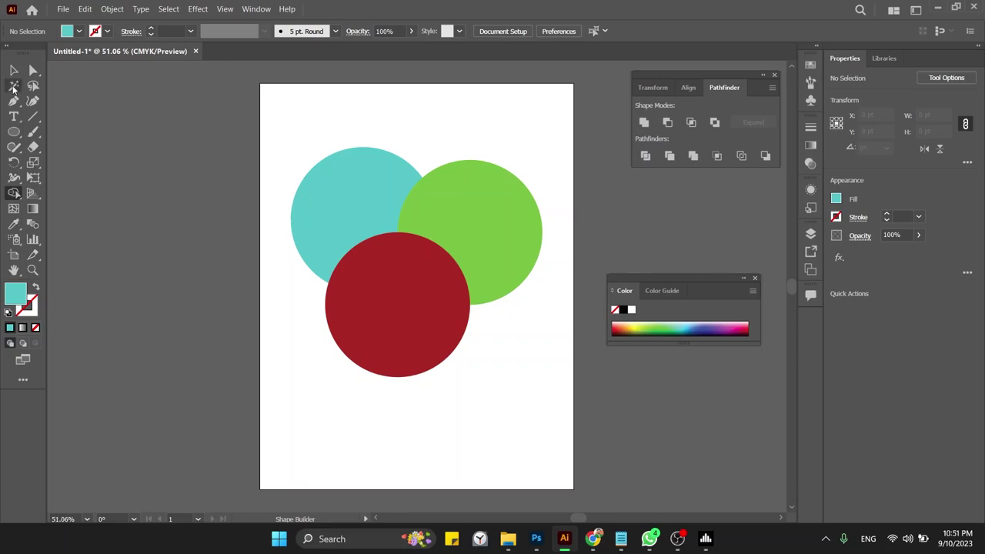
Step: Select all three circles and drag Shape Builder from the cyan circle into the green one
left_click(14, 70)
mouse_move(263, 143)
left_mouse_down()
mouse_move(496, 247)
mouse_move(571, 385)
left_mouse_up()
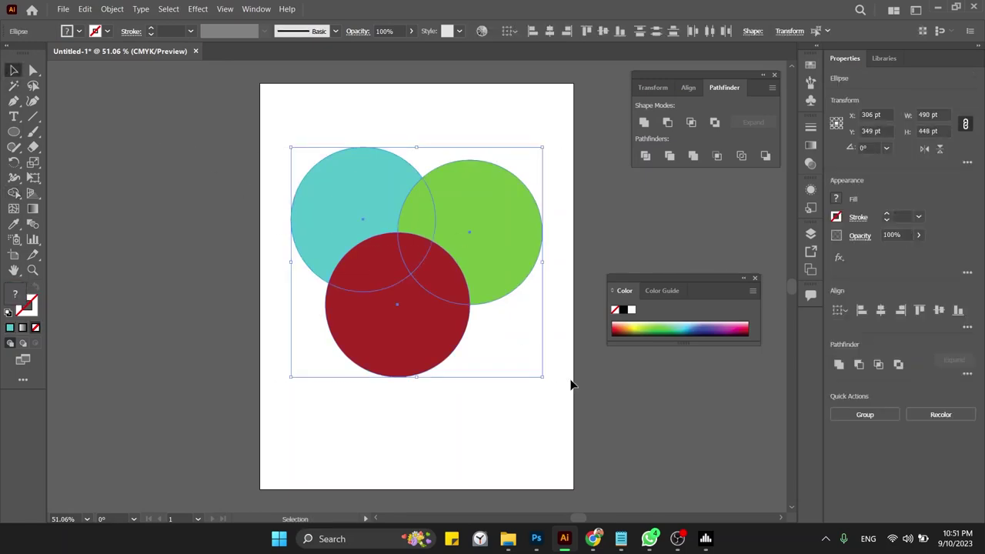
key("shift+m")
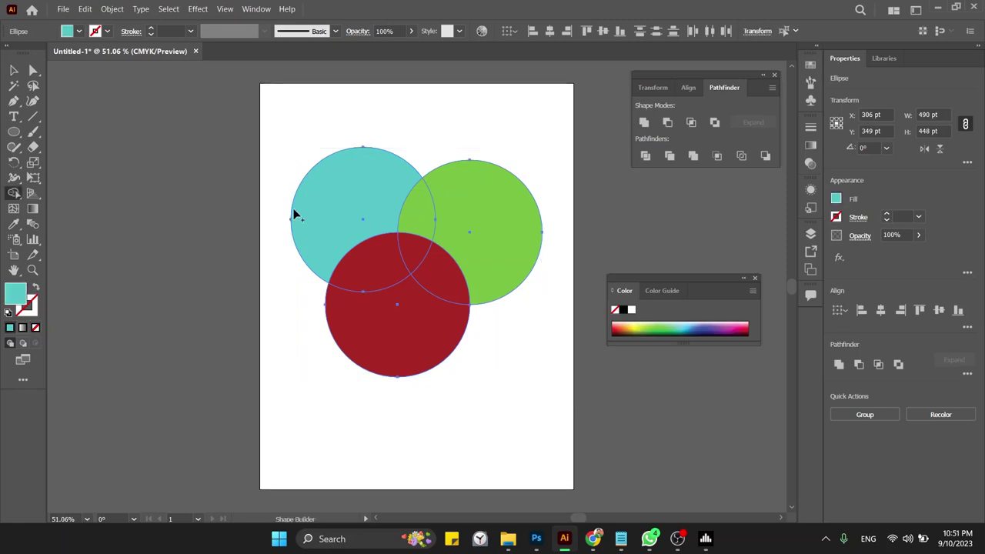
left_click(13, 196)
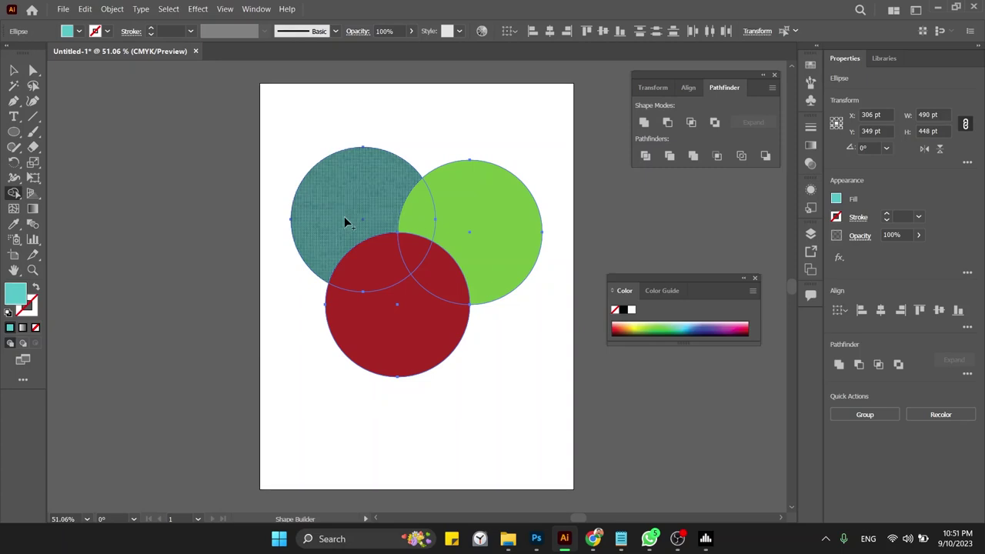
left_click(373, 197)
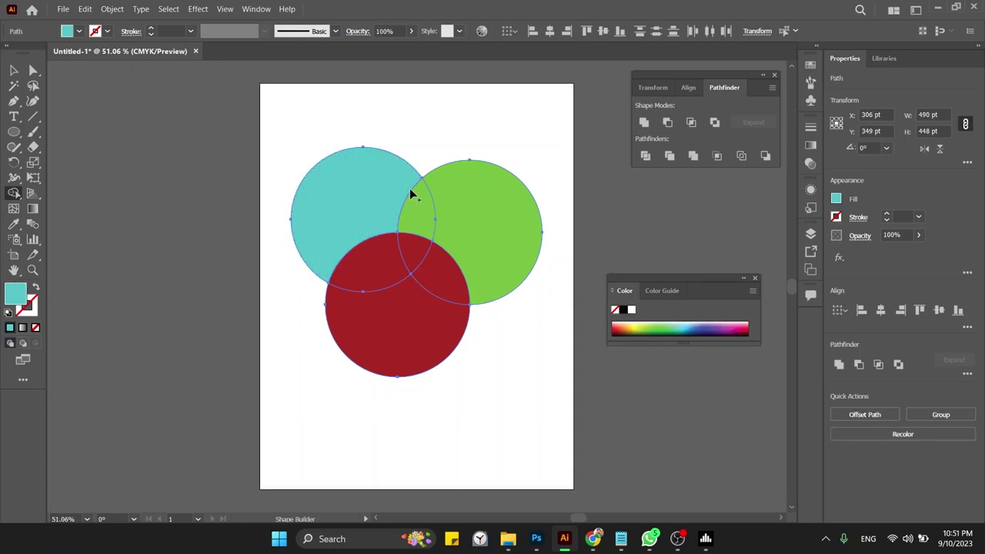
key("ctrl+z")
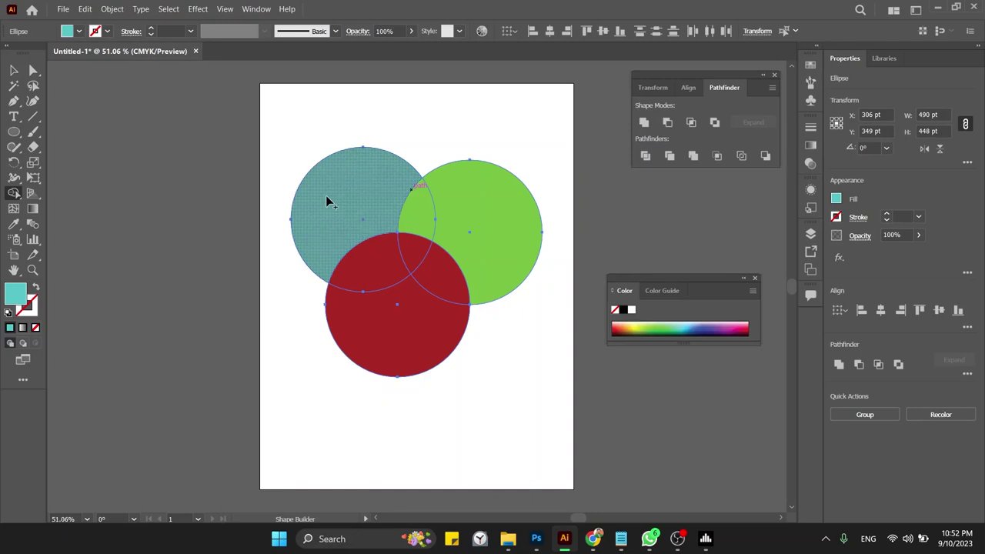
left_click_drag(346, 198, 472, 205)
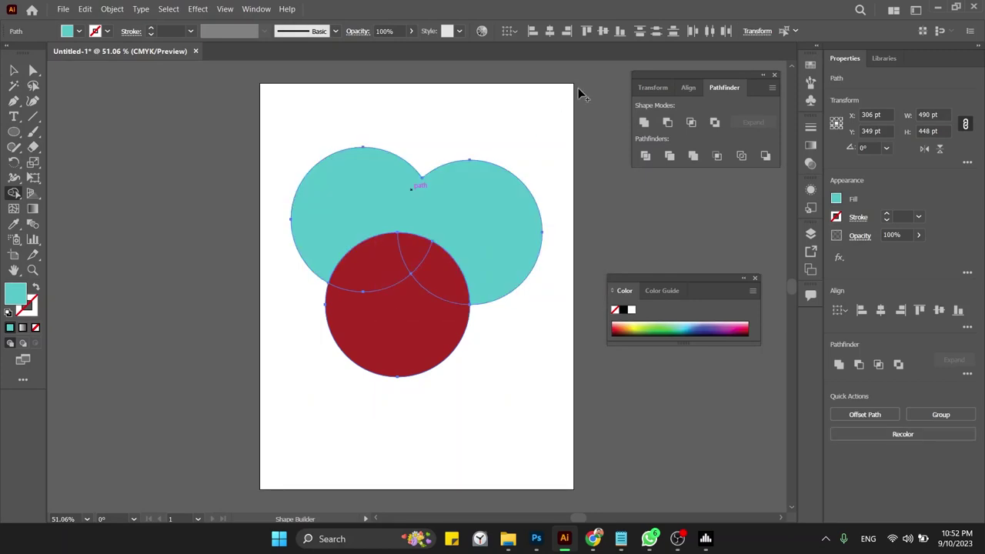
key("v")
key("ctrl+a")
Step: Move the merged teal shape, then undo both the move and the merge
left_click(535, 143)
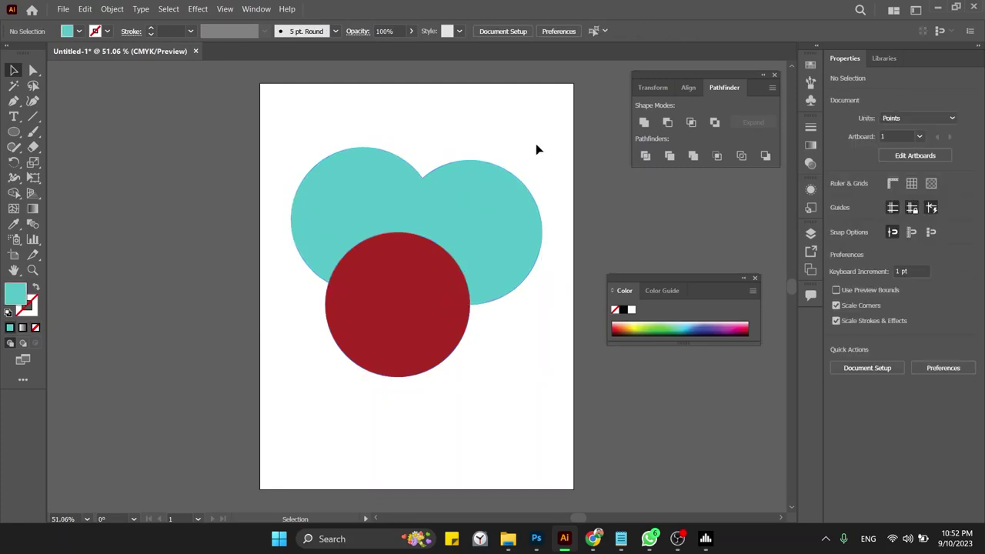
left_click(499, 179)
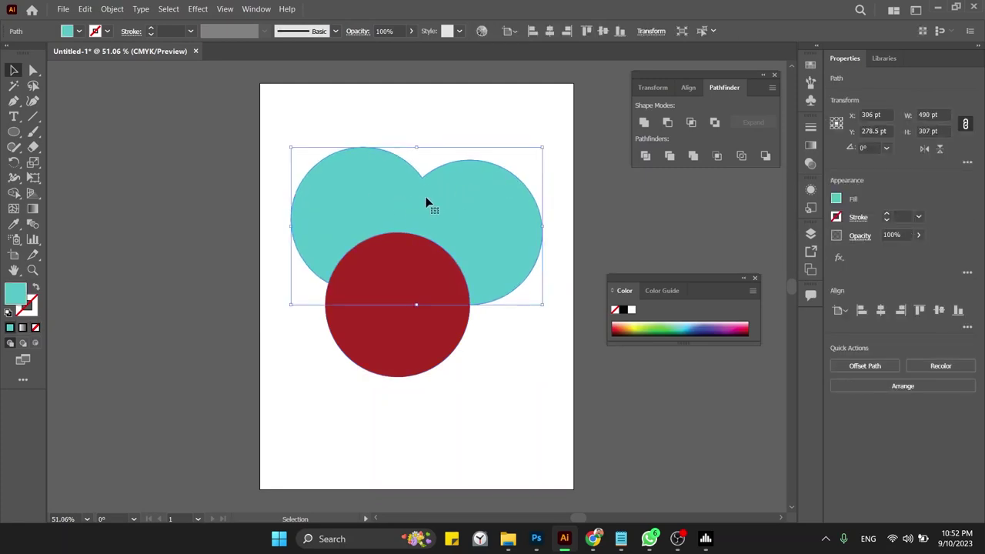
mouse_move(468, 206)
left_mouse_down()
mouse_move(391, 146)
mouse_move(343, 126)
left_mouse_up()
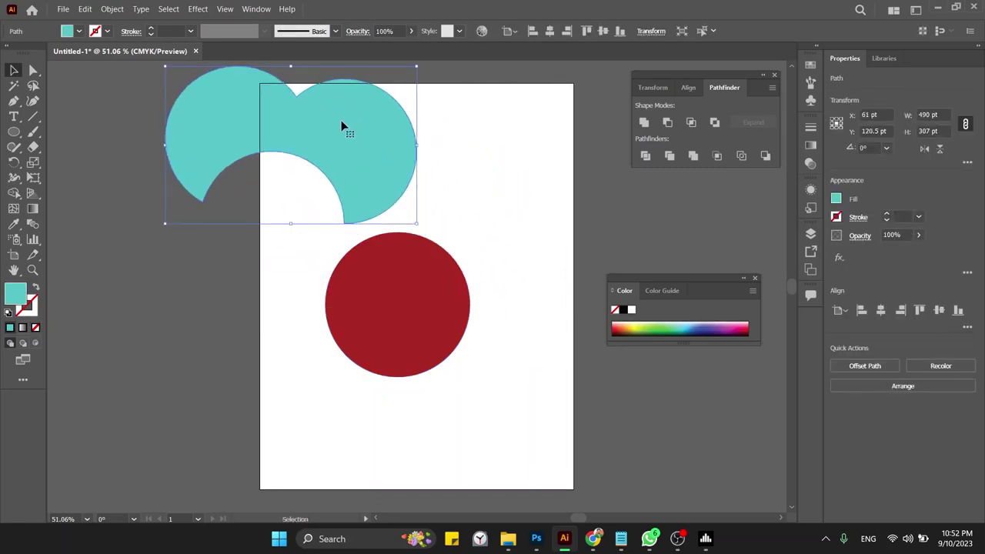
key("ctrl+z")
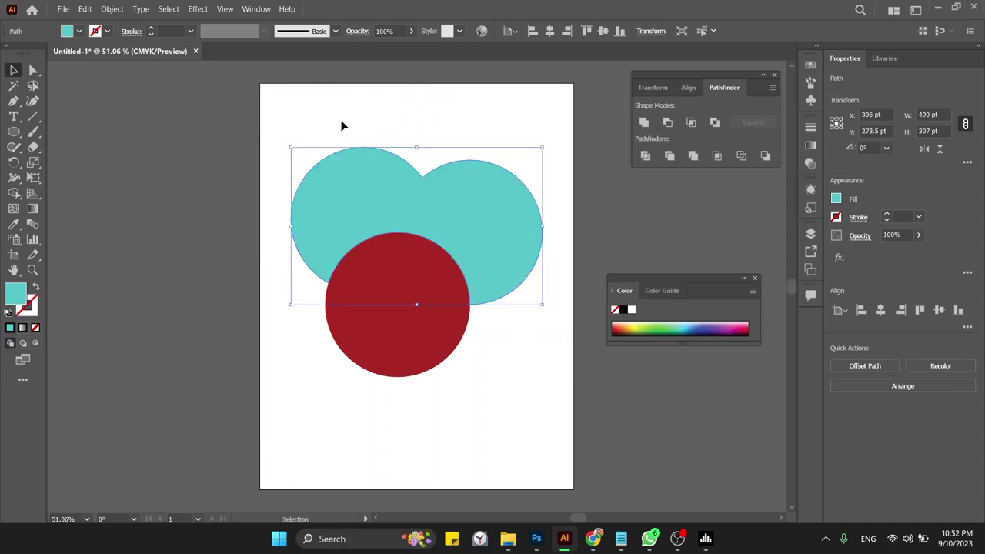
key("ctrl+z")
Step: Select all circles and merge the green circle into the teal one with Shape Builder
left_click(431, 125)
left_click_drag(463, 124, 391, 209)
key("shift+m")
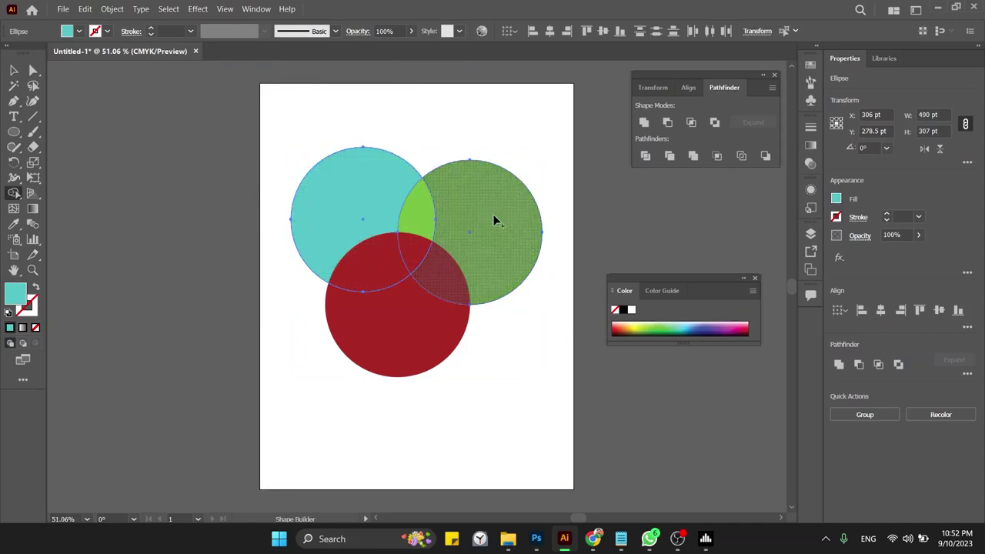
left_click_drag(494, 214, 366, 215)
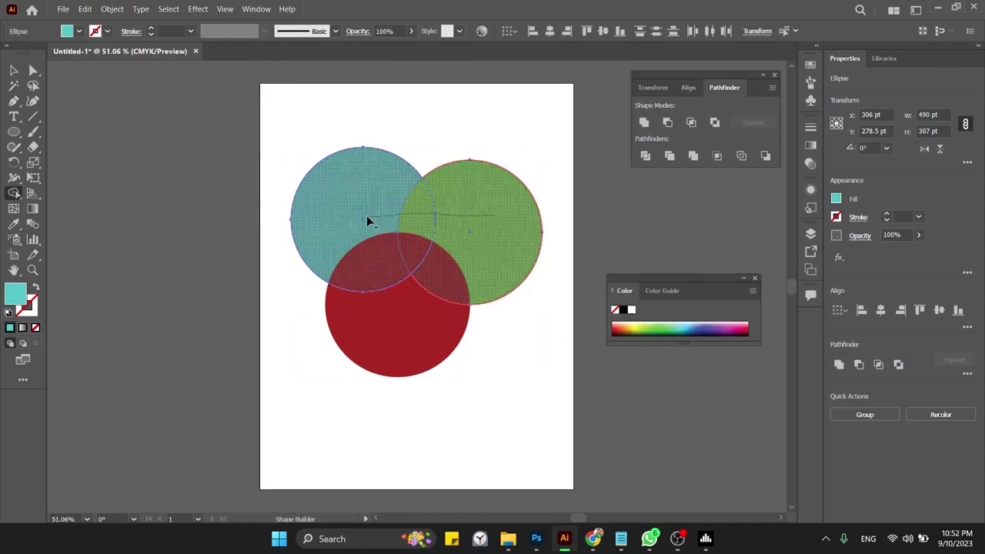
key("v")
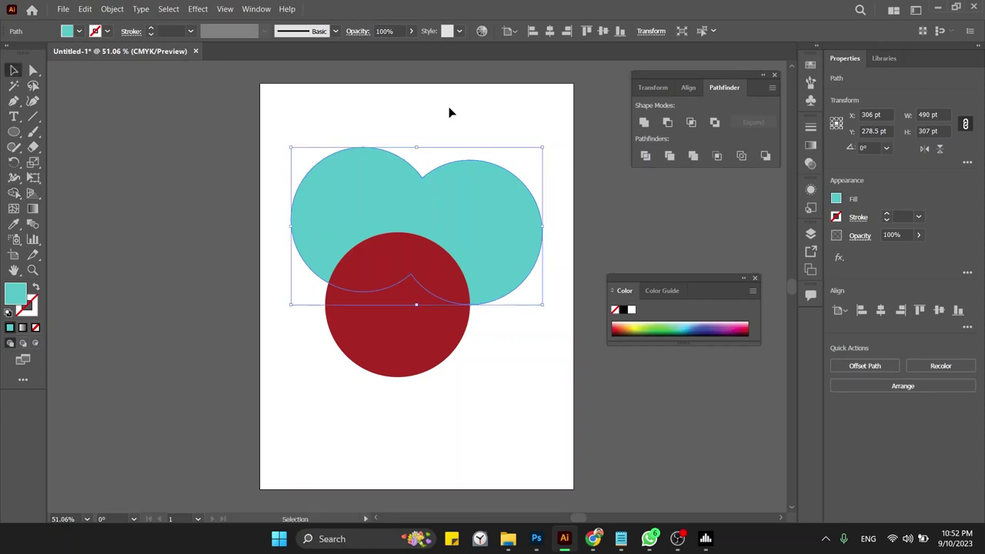
Step: Undo the teal and green merge and select the separate green circle
left_click(450, 112)
left_click(475, 193)
key("ctrl+z")
left_click(462, 134)
left_click(469, 192)
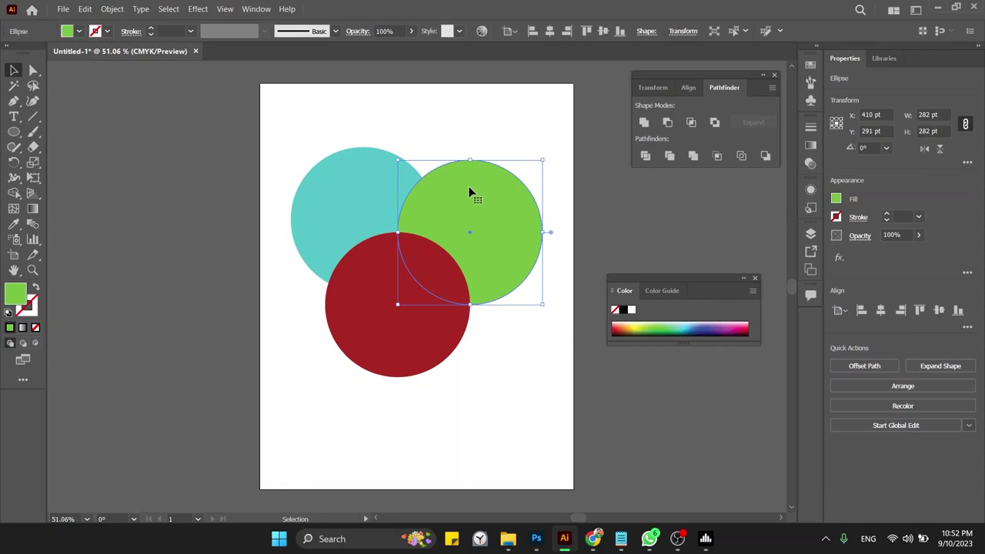
Step: Select the teal and green circles and drag Shape Builder across both to unite them
key("a")
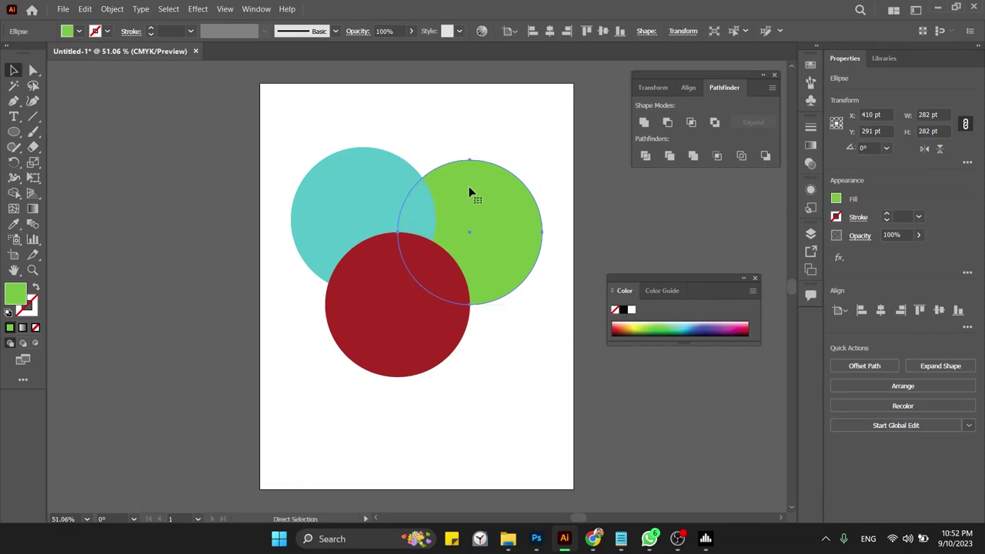
key("v")
left_click(380, 196)
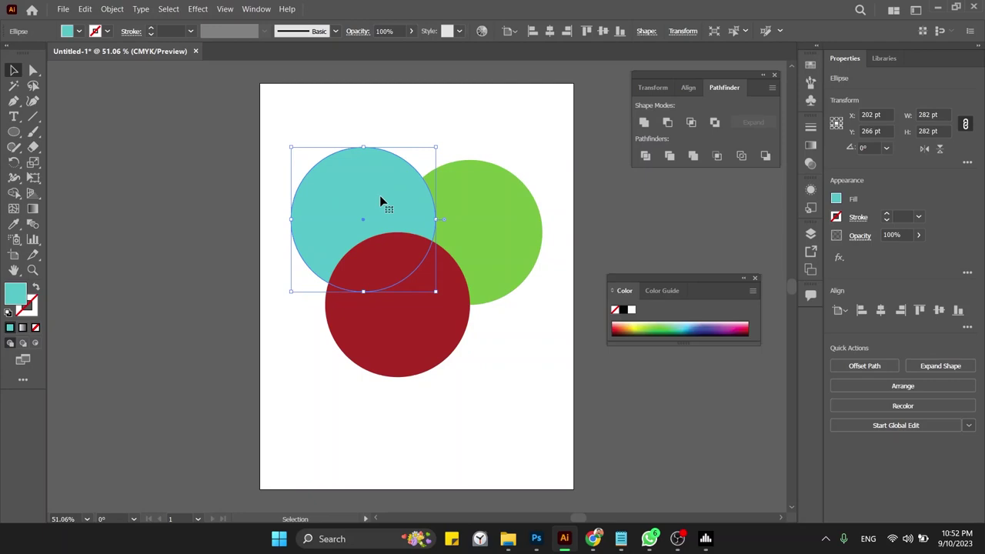
left_click(490, 202, "shift")
key("m")
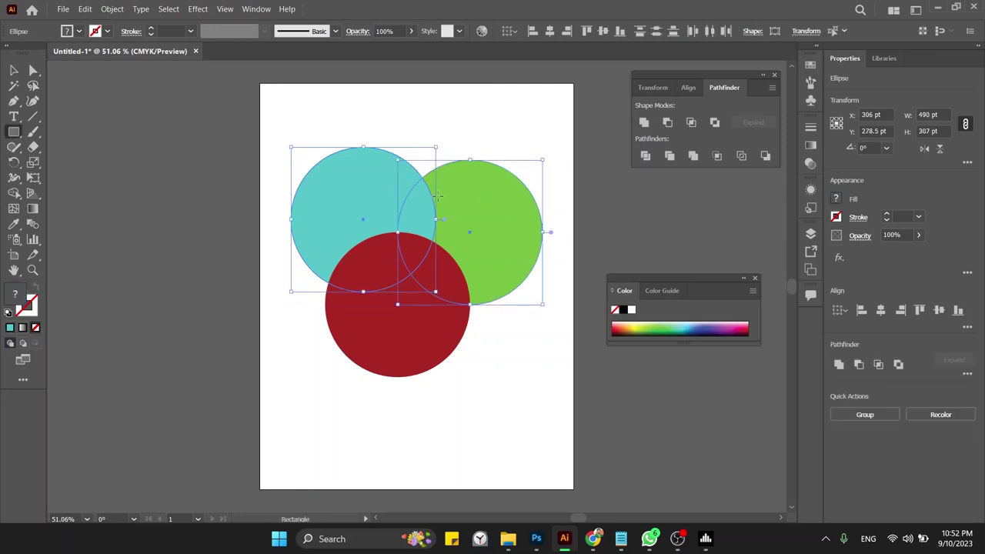
key("shift+m")
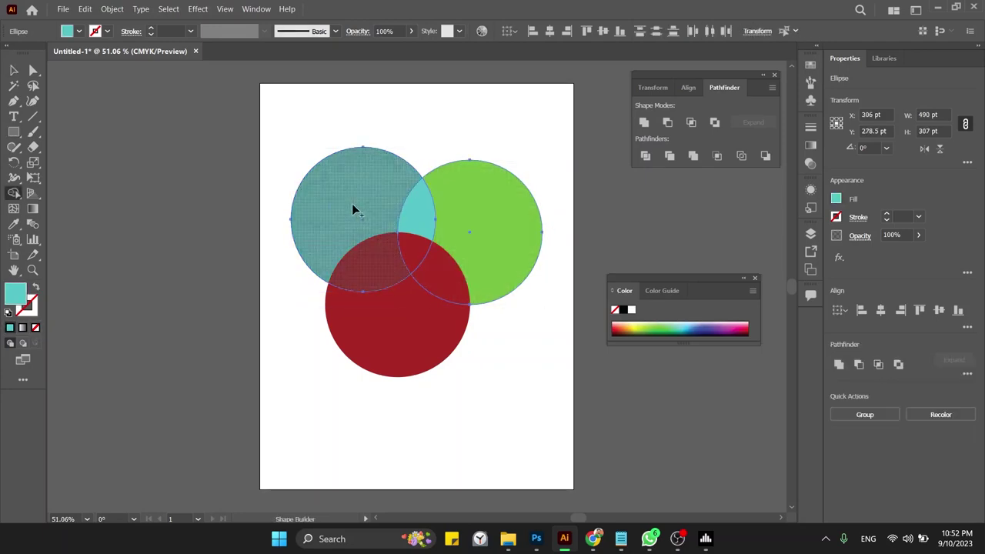
left_click_drag(353, 209, 477, 223)
key("v")
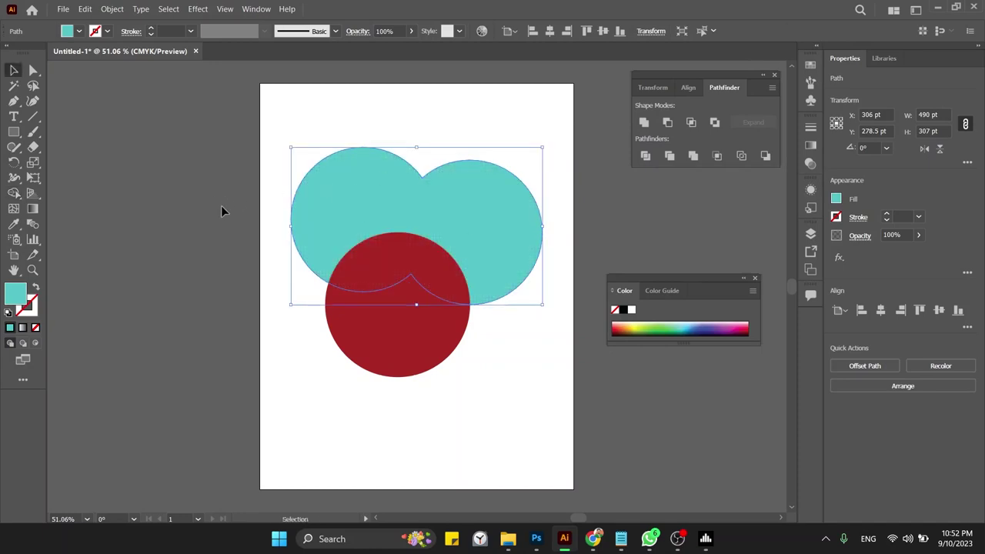
Step: Recolour the merged shape purple using the fill Color Picker
double_click(17, 295)
left_click(516, 228)
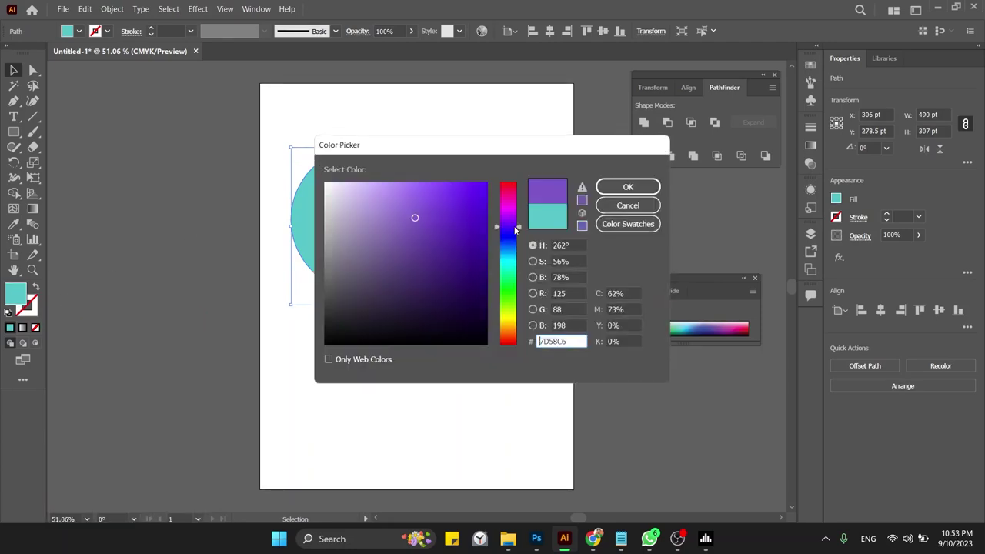
left_click(463, 207)
key("Return")
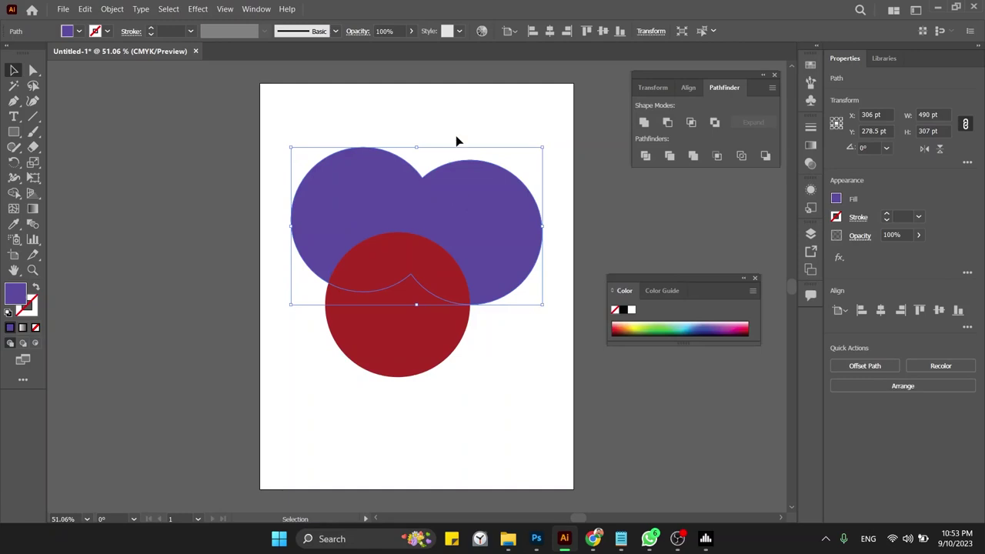
left_click(456, 141)
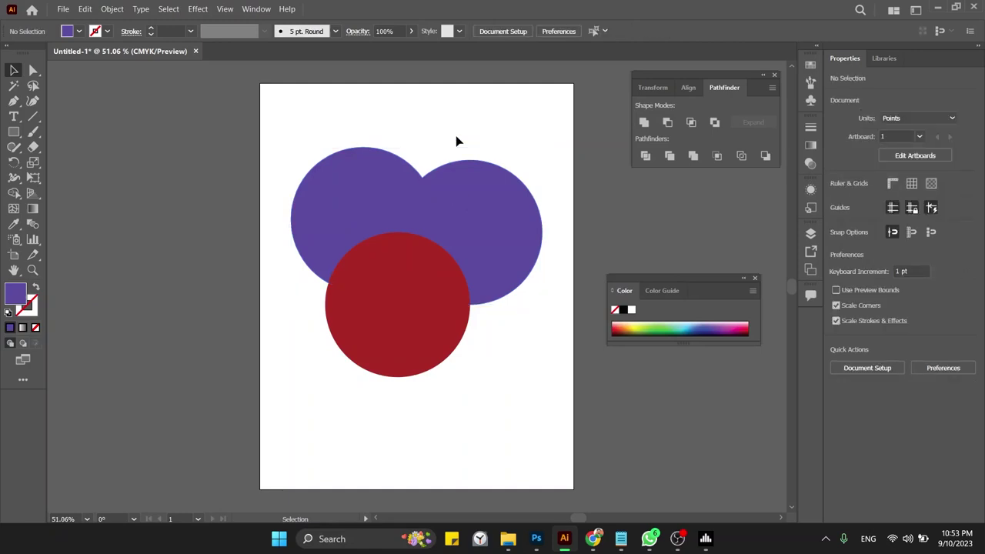
Step: Undo the purple fill and the merge, restoring separate teal and green circles
left_click(465, 224)
key("ctrl+z")
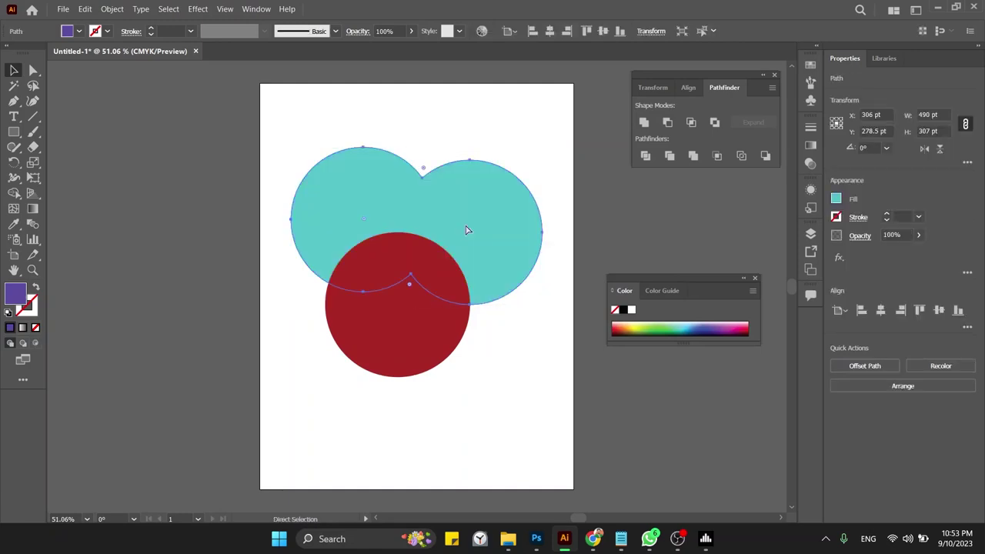
key("ctrl+z")
left_click(579, 157)
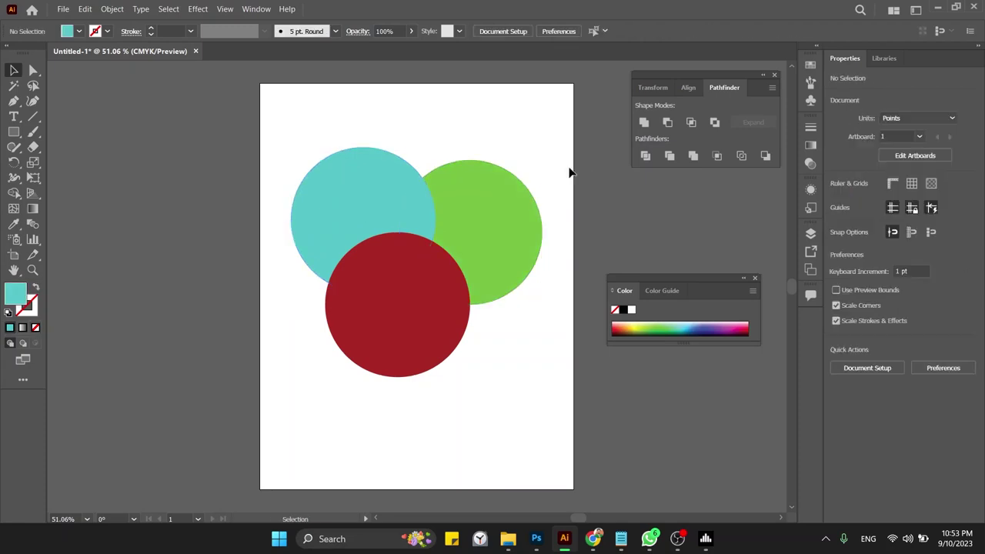
Step: With Shape Builder, fill the red circle's lower region teal and Alt-drag away the green circle's outer area
left_click_drag(480, 120, 355, 331)
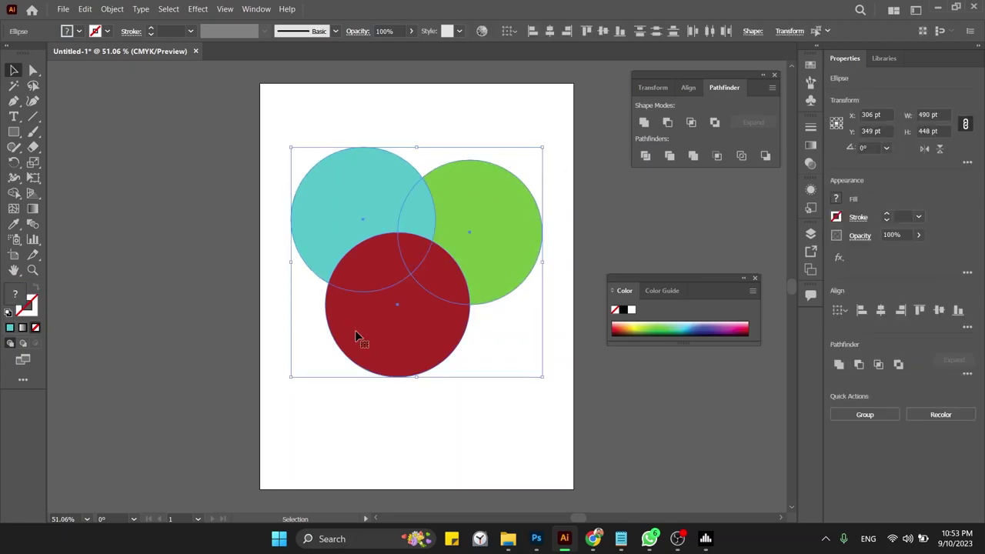
key("shift+m")
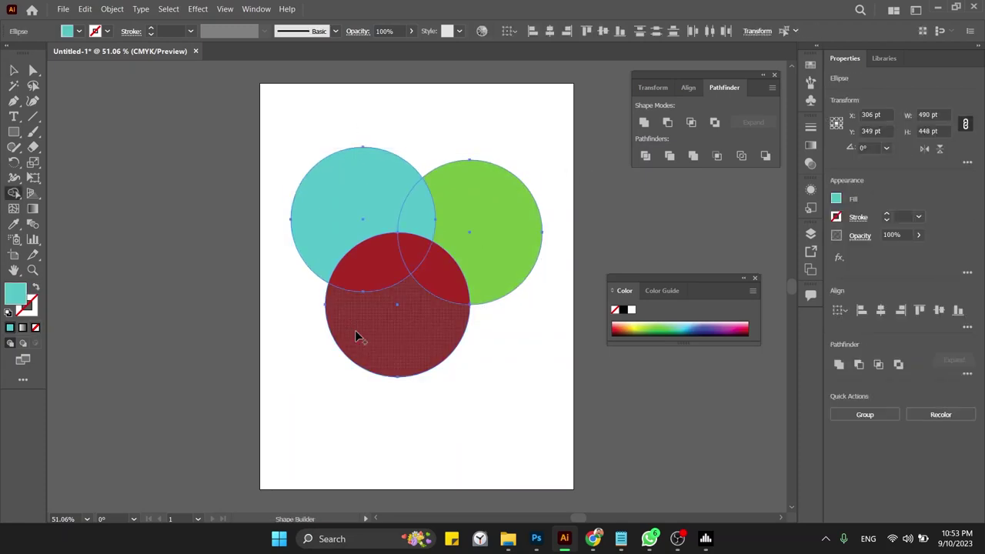
left_click(355, 330)
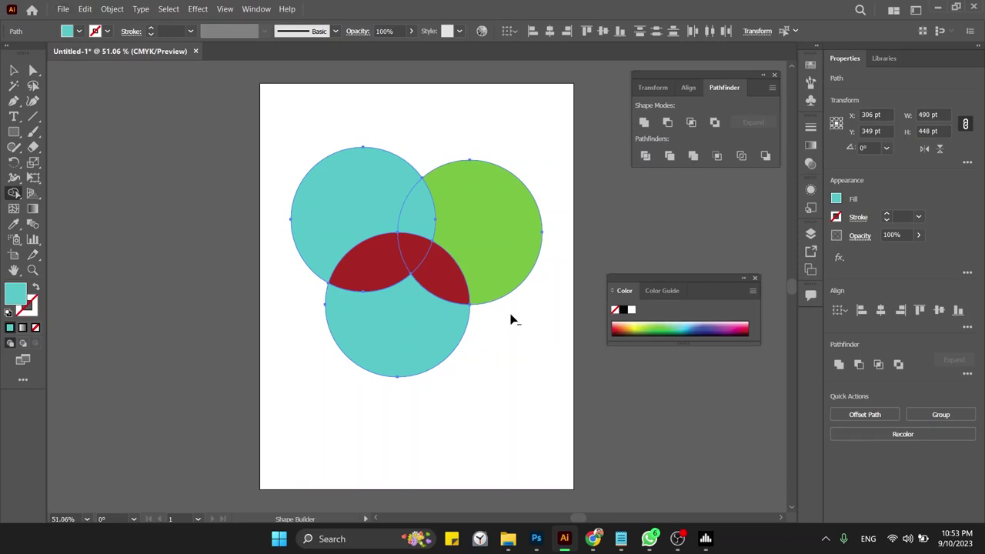
mouse_move(509, 309)
left_mouse_down()
mouse_move(523, 261)
mouse_move(475, 163)
mouse_move(461, 179)
left_mouse_up()
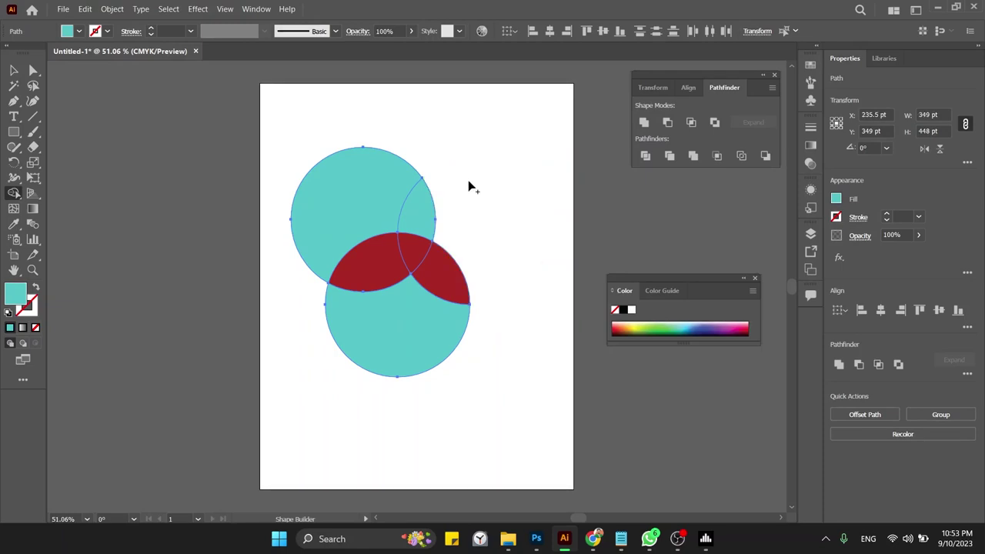
Step: Inspect the pieces in Outline view, pulling the lens piece out and back
key("v")
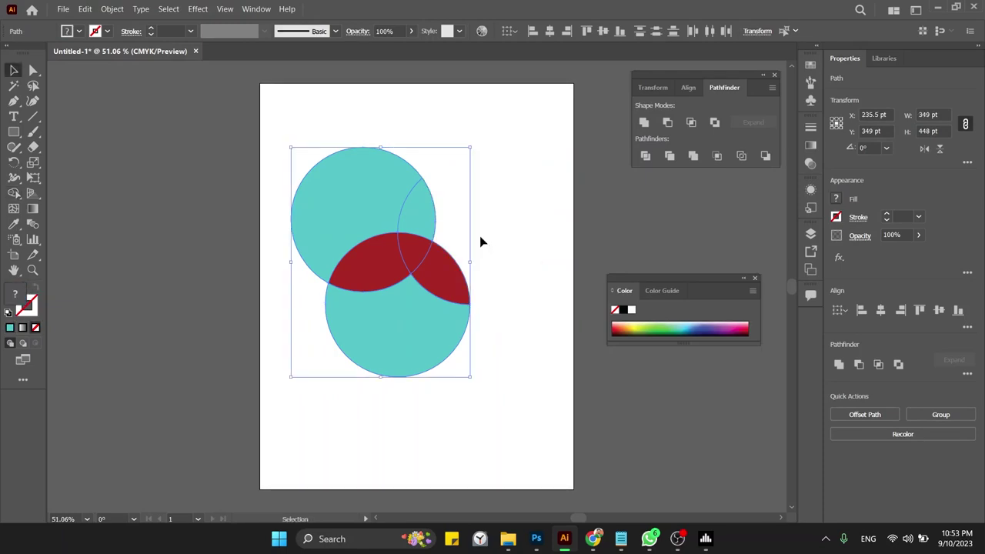
left_click(480, 238)
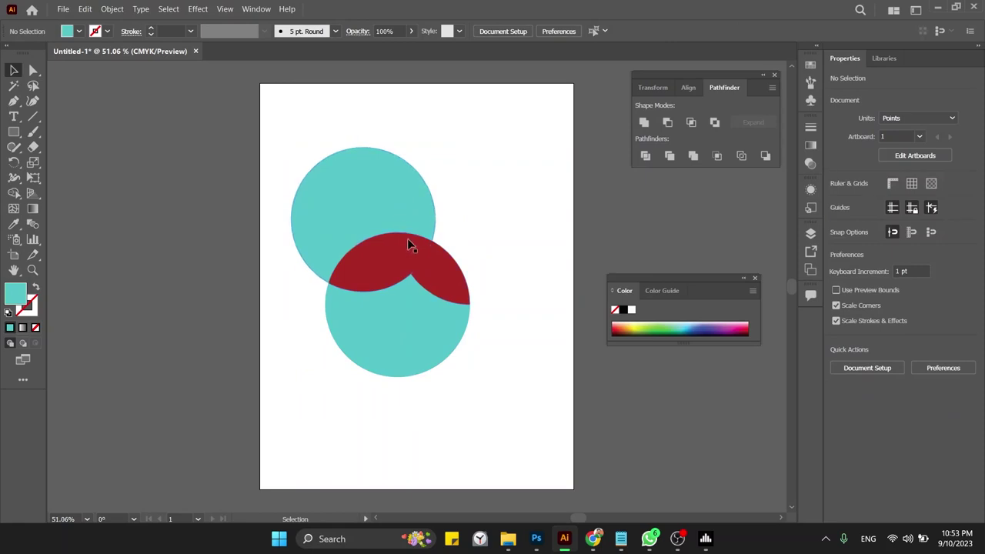
left_click(404, 220)
key("ctrl+y")
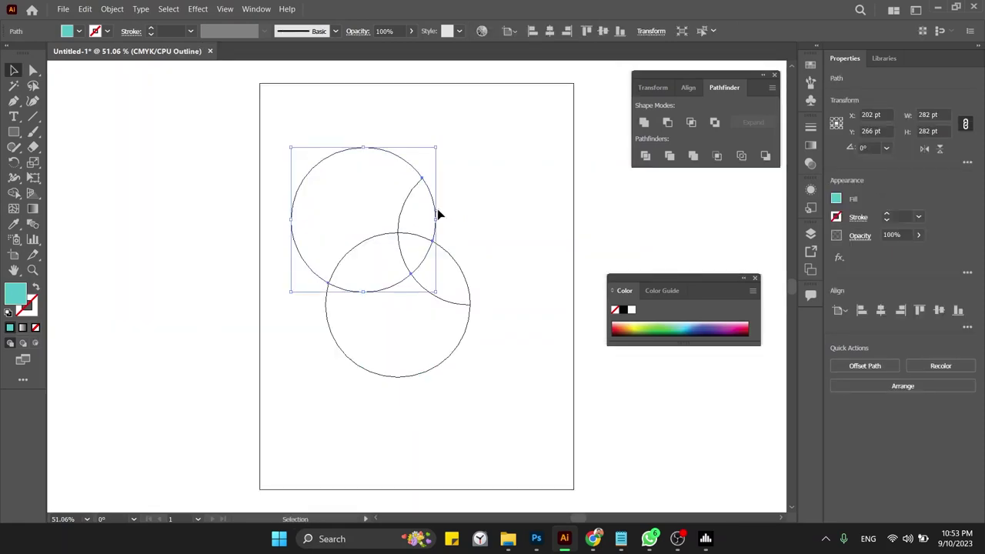
left_click(439, 208)
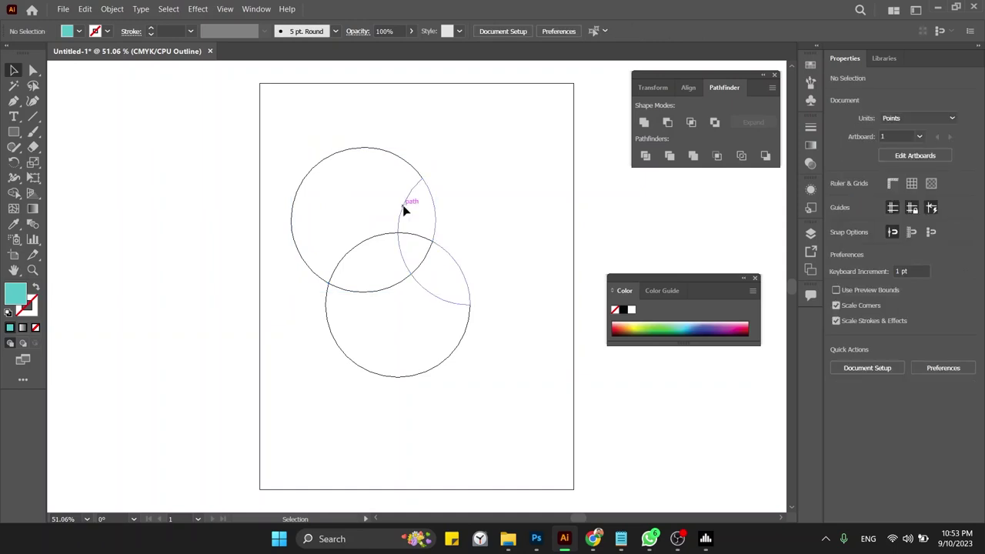
left_click_drag(407, 209, 477, 208)
key("ctrl+z")
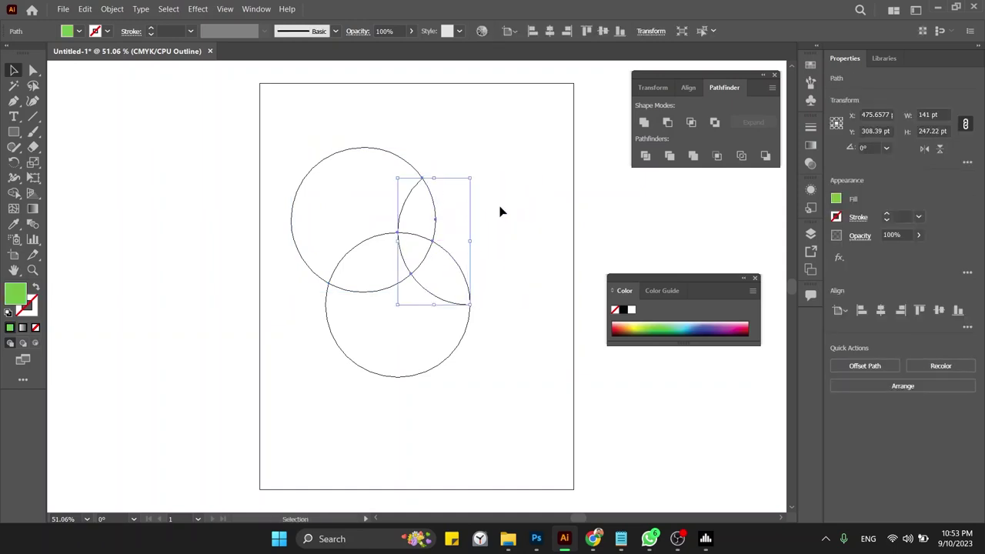
key("ctrl+z")
key("ctrl+y")
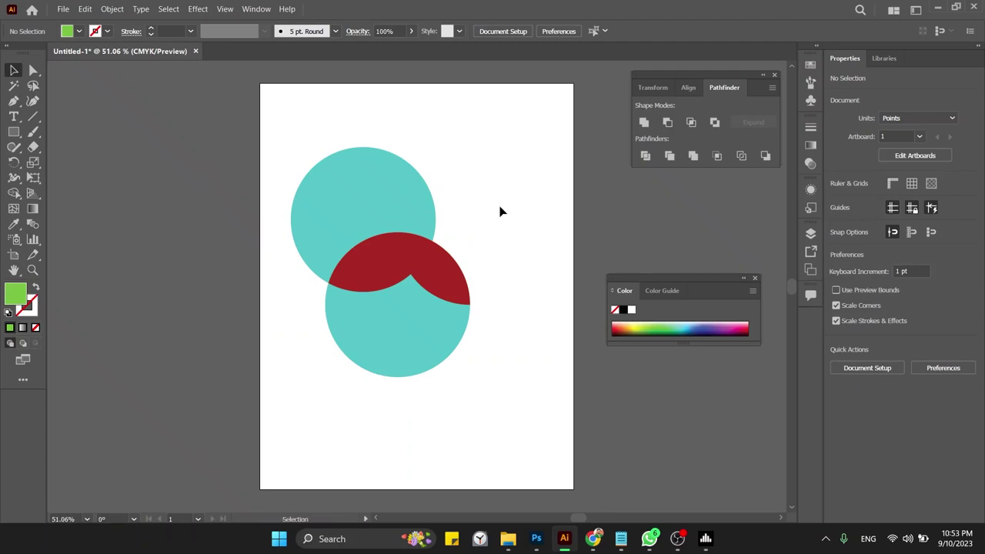
Step: Drag the teal circle, teal lower piece and red band apart, then undo back to the original circles
left_click_drag(359, 213, 249, 215)
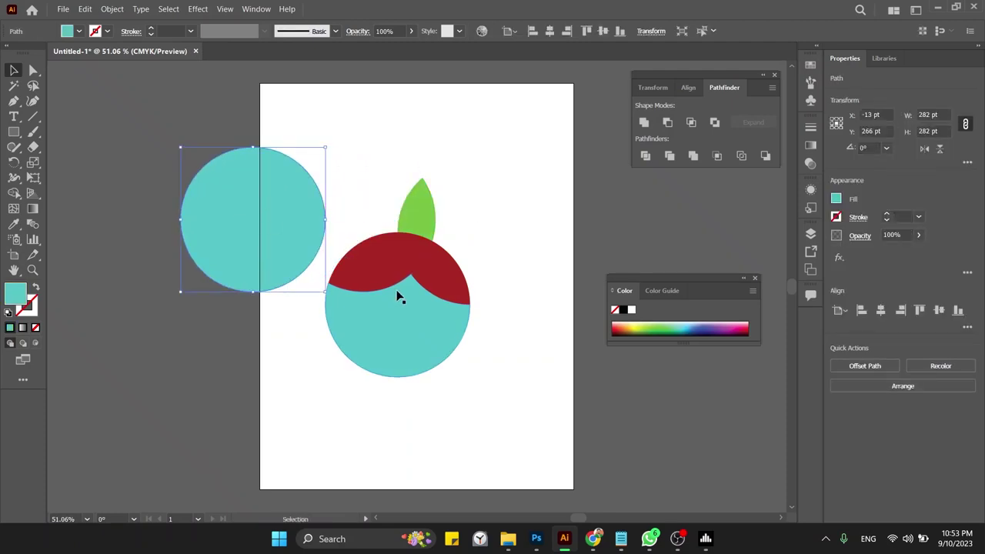
left_click(379, 375)
left_click_drag(379, 375, 311, 461)
left_click_drag(418, 259, 452, 341)
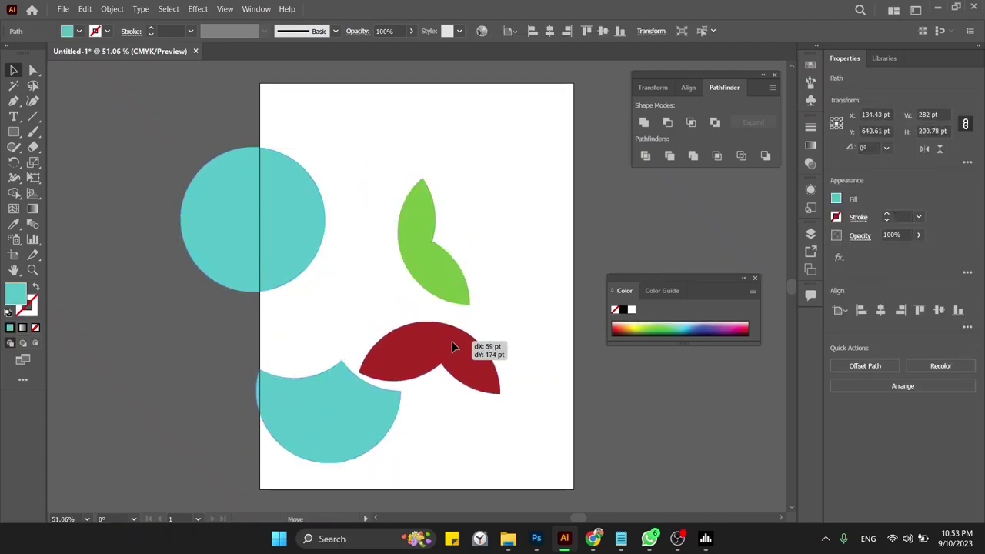
key("ctrl+z")
key("ctrl+z")
key("ctrl+z")
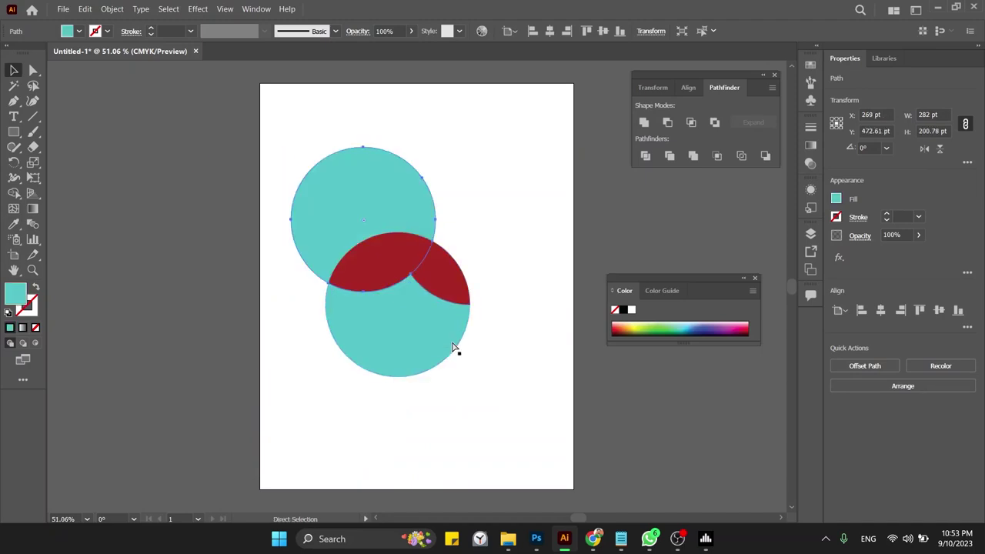
key("ctrl+z")
key("ctrl+z")
key("ctrl+z")
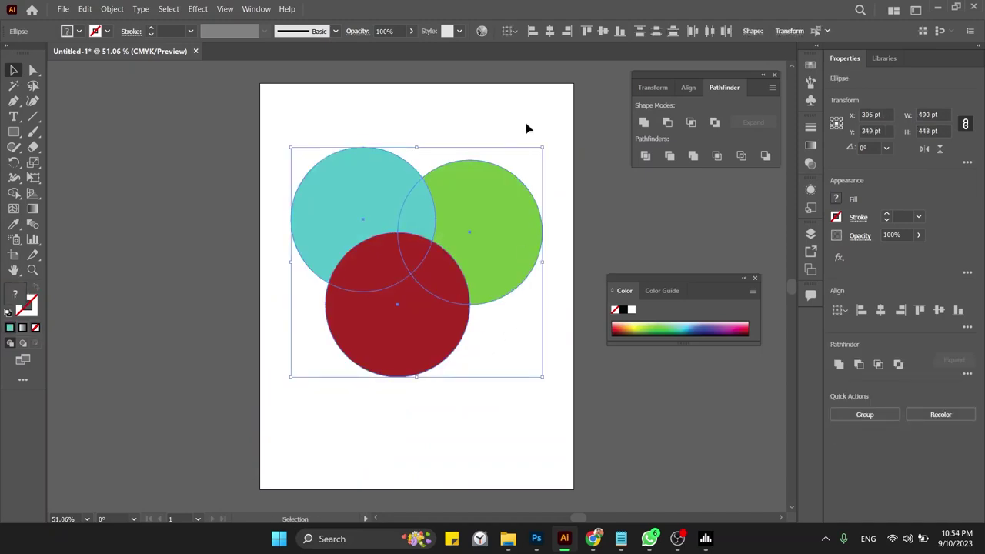
left_click(528, 129)
key("ctrl+a")
key("shift+m")
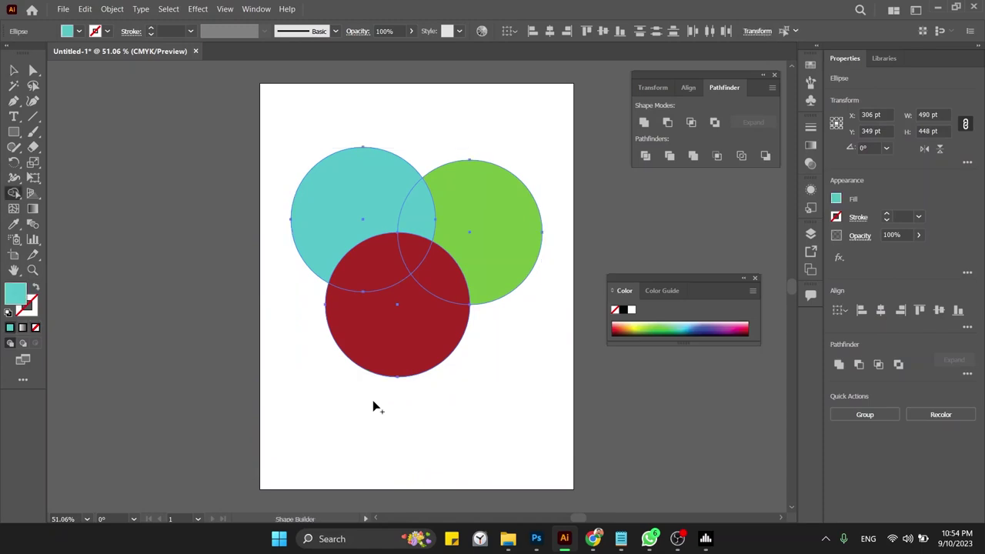
left_click(421, 218, "alt")
key("v")
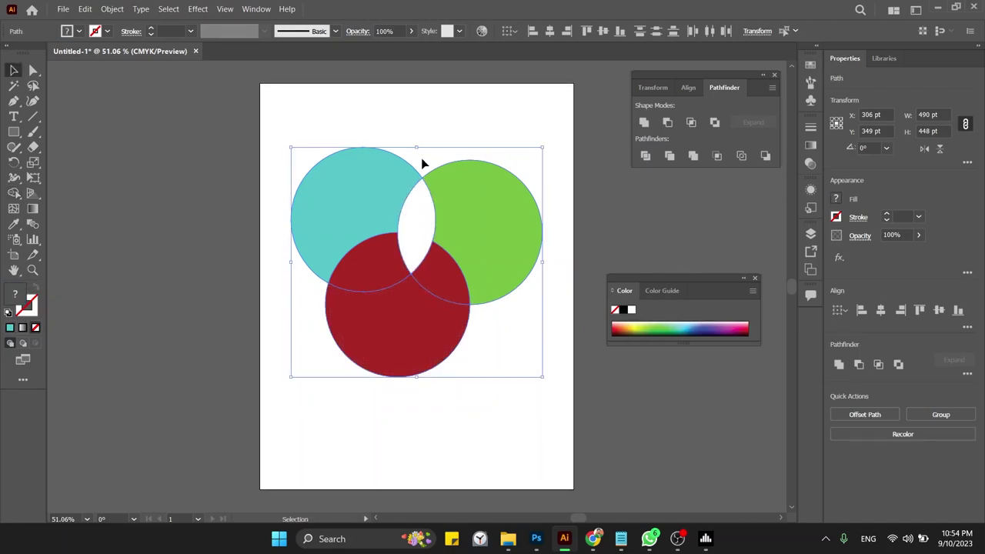
left_click(423, 132)
left_click_drag(480, 193, 525, 156)
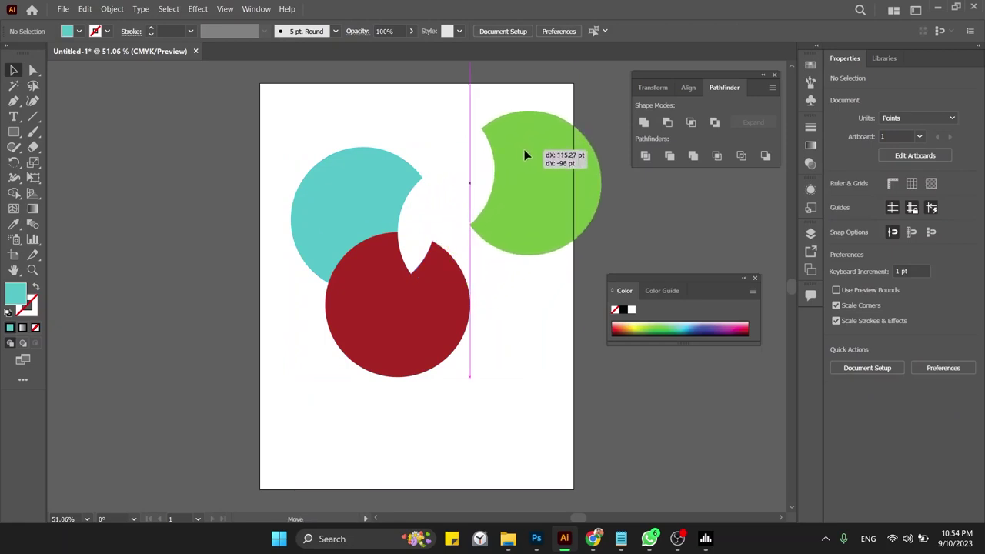
key("ctrl+z")
left_click_drag(493, 236, 528, 168)
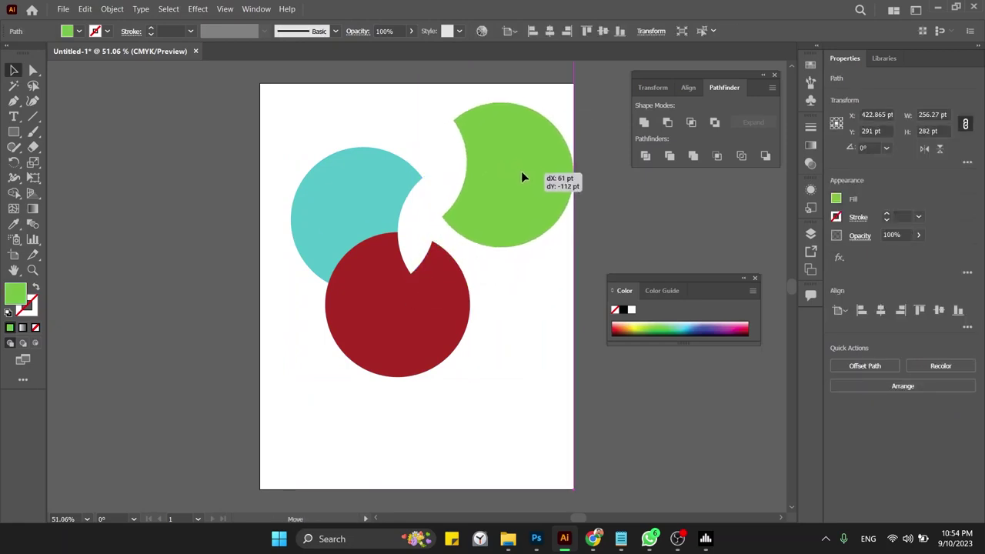
key("ctrl+z")
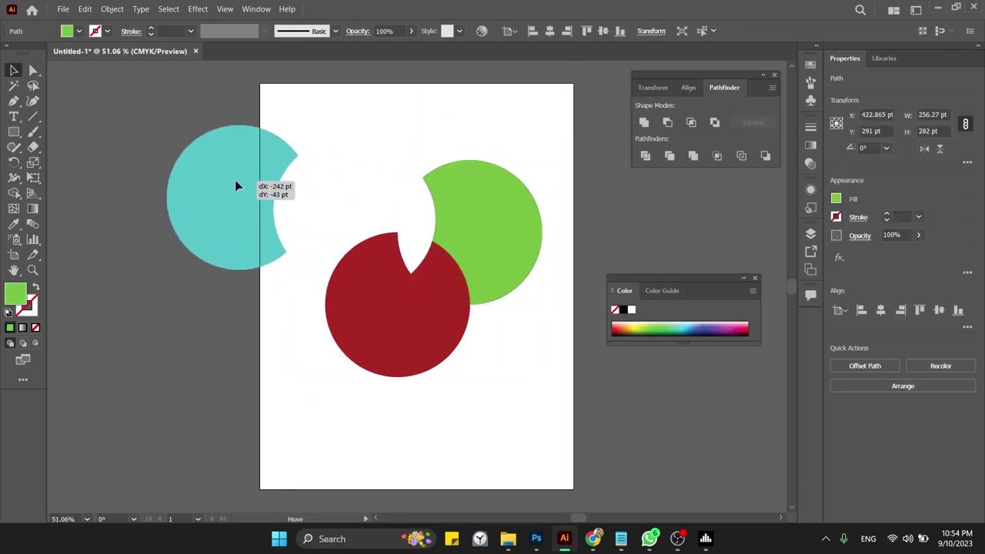
left_click_drag(348, 208, 231, 185)
key("ctrl+z")
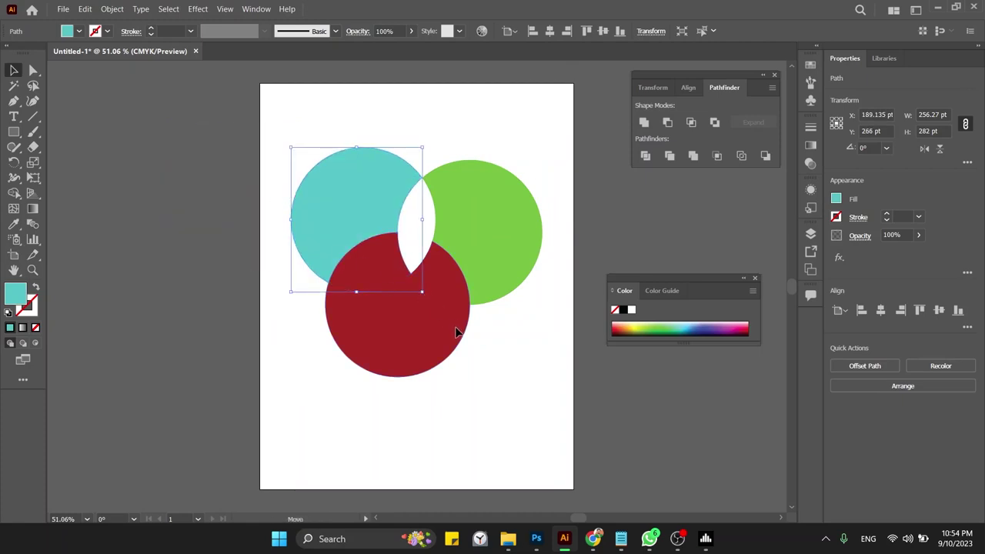
left_click_drag(458, 332, 466, 401)
key("ctrl+z")
Step: With Shape Builder, fill the green circle's region red and merge the cyan circle into it
left_click_drag(474, 132, 355, 314)
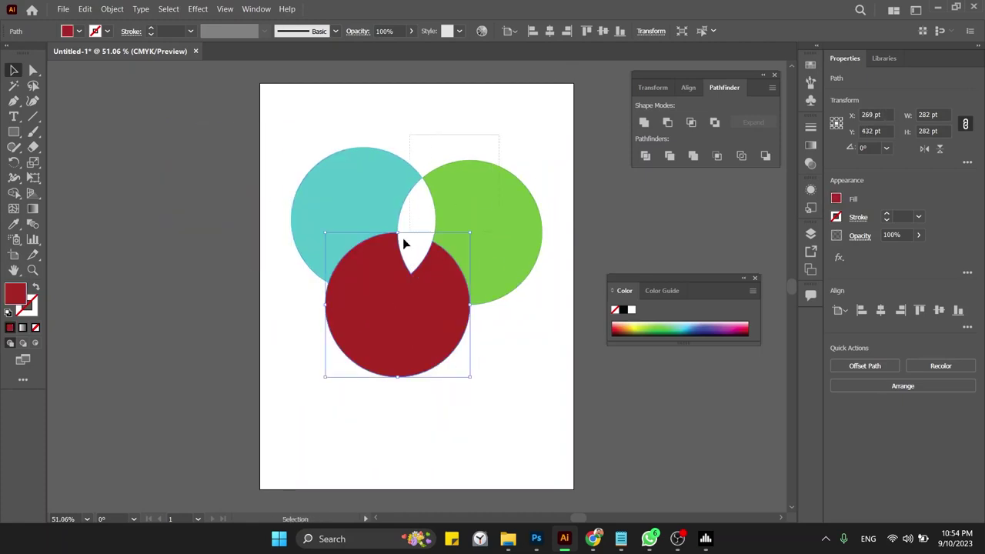
key("shift+m")
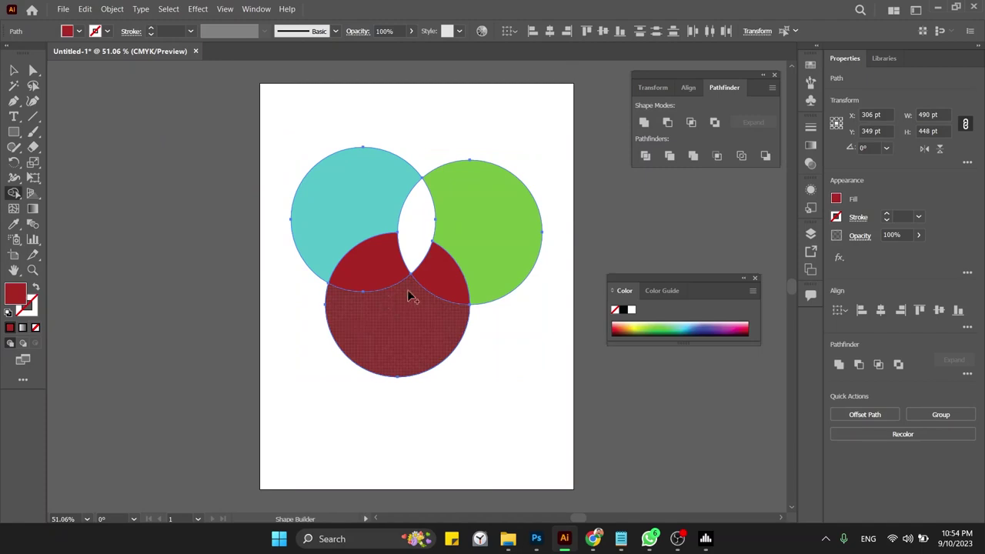
left_click(465, 272)
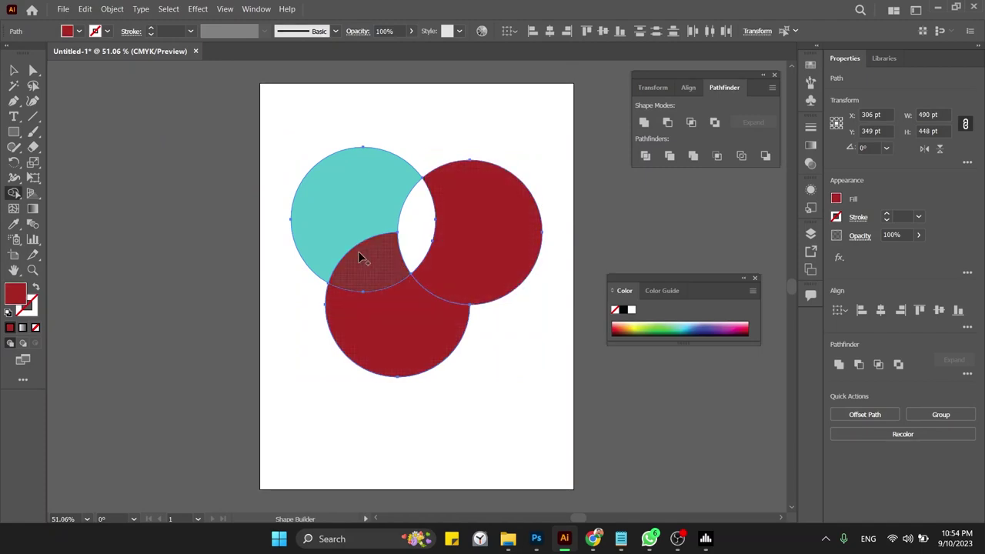
left_click_drag(361, 255, 324, 204)
key("v")
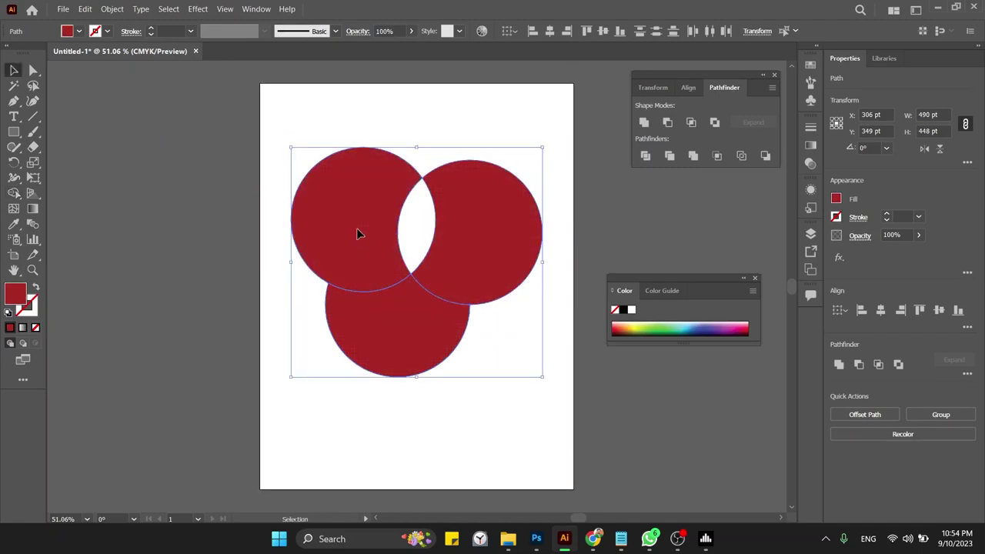
Step: Recolour the top-left circle light blue and the right-hand circle green
left_click(273, 272)
left_click(345, 220)
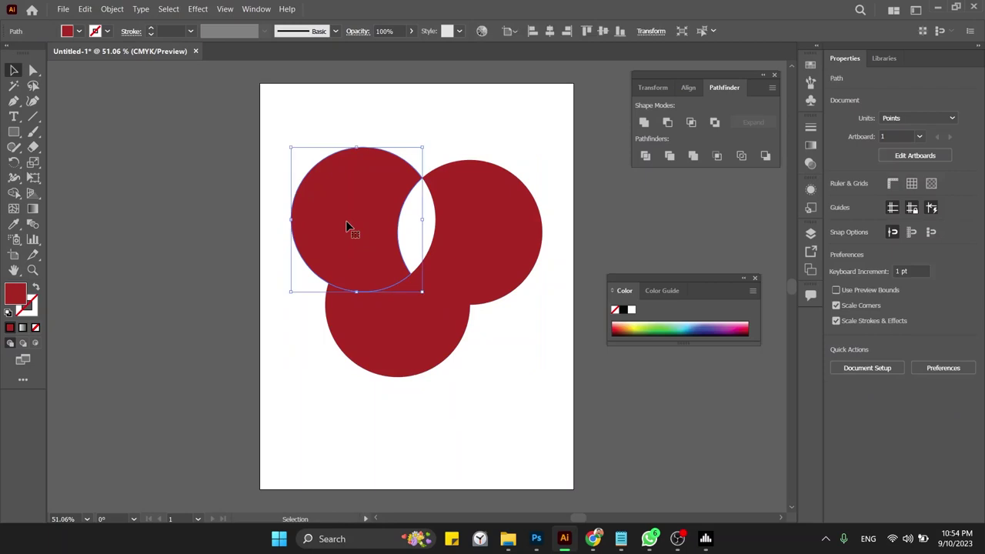
left_click(683, 318)
left_click(510, 239)
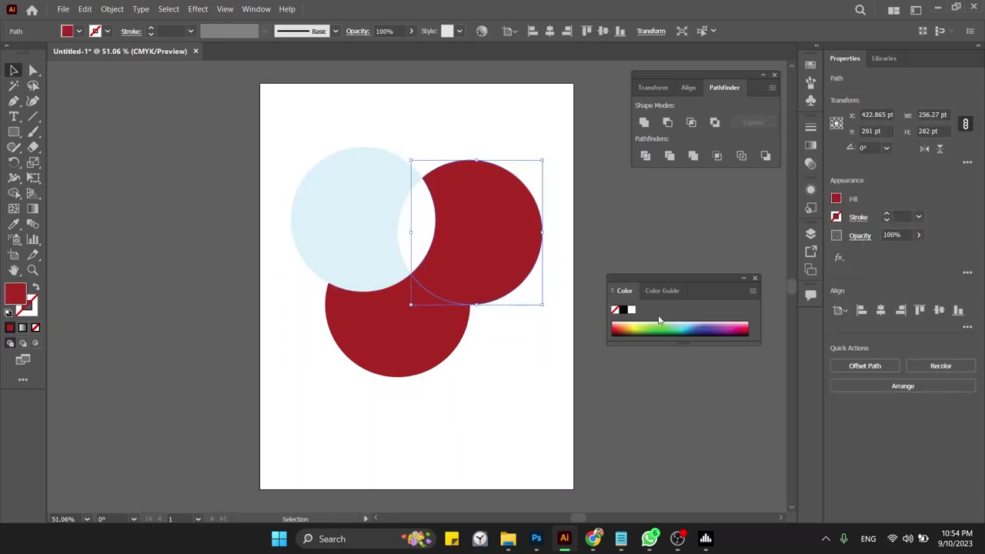
left_click(661, 327)
left_click(528, 334)
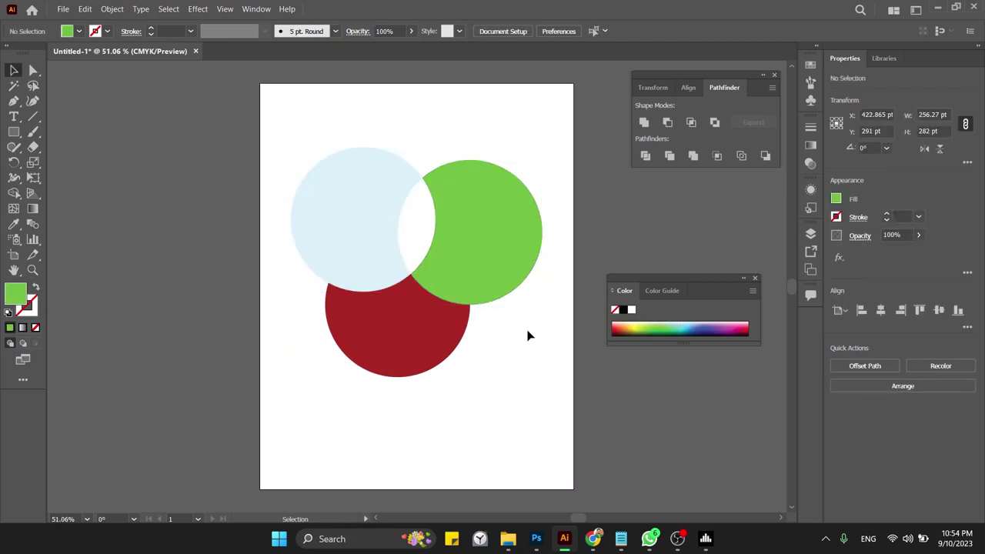
Step: Drag pieces aside to view their cut shapes, then select everything and delete it
left_click_drag(442, 350, 461, 388)
key("ctrl+z")
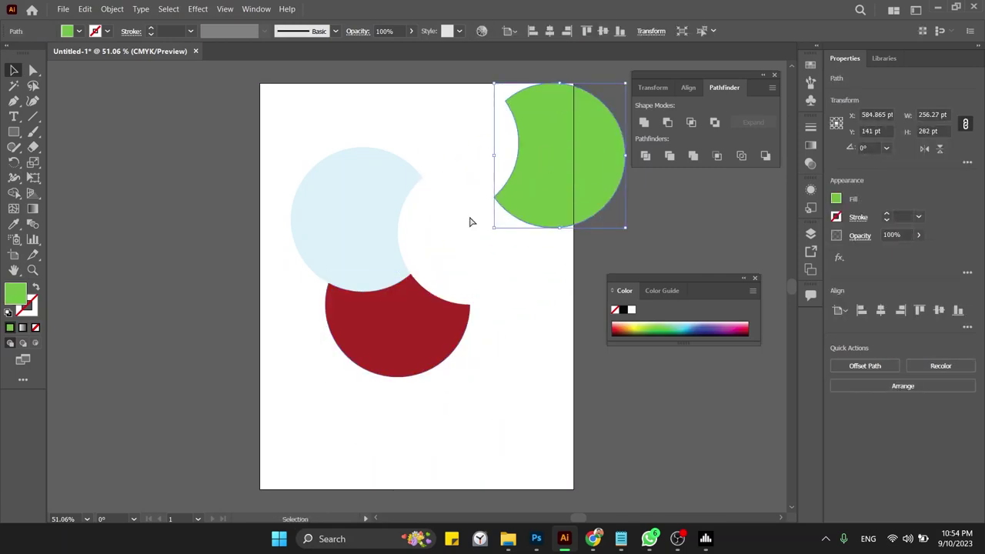
mouse_move(367, 235)
left_mouse_down()
mouse_move(333, 229)
mouse_move(377, 236)
left_mouse_up()
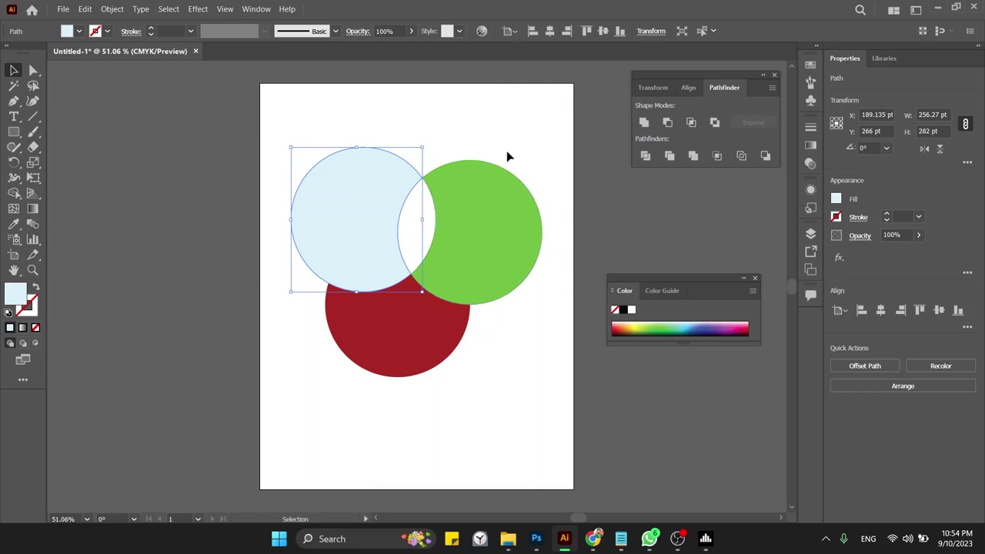
left_click_drag(508, 154, 353, 373)
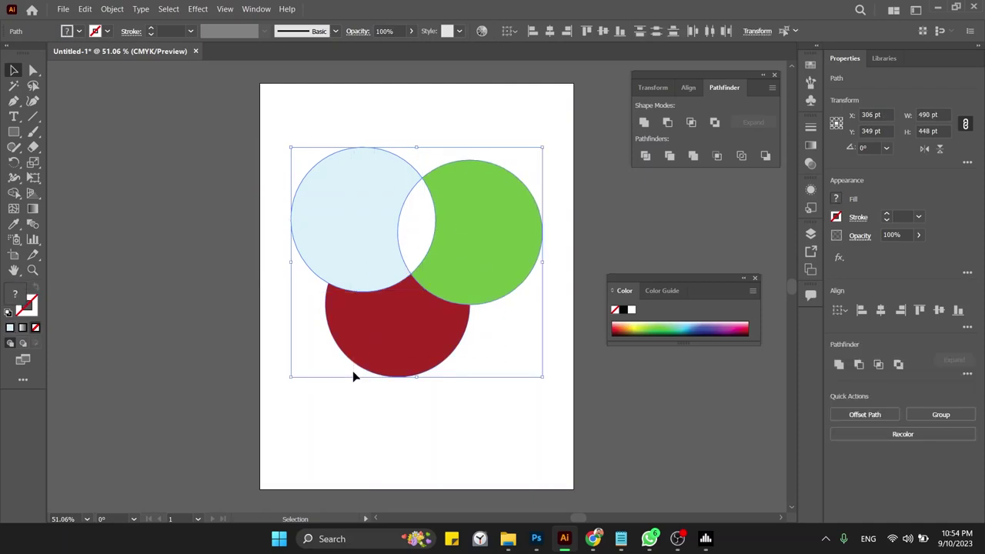
key("Delete")
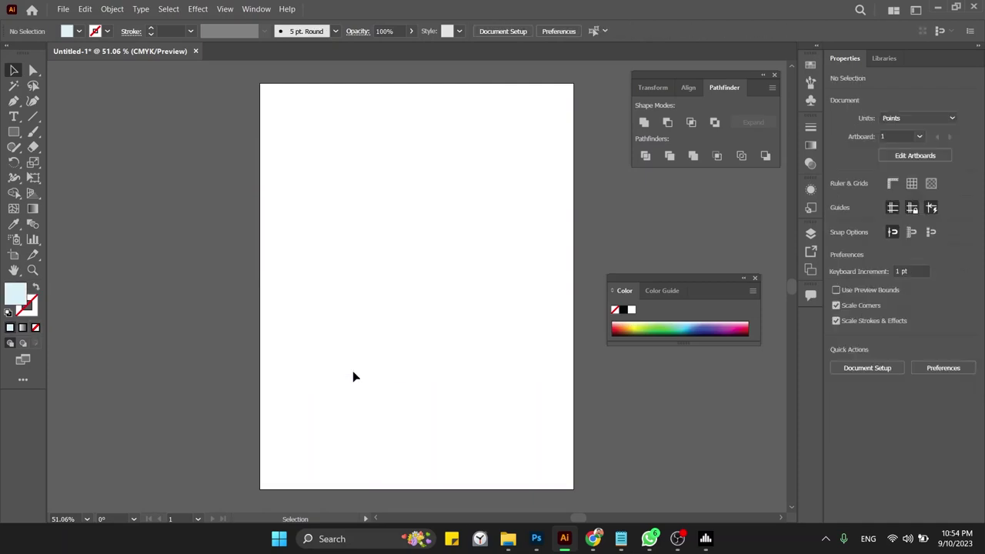
Step: Draw a 192 pt light-blue circle and duplicate it up and to the left
key("m")
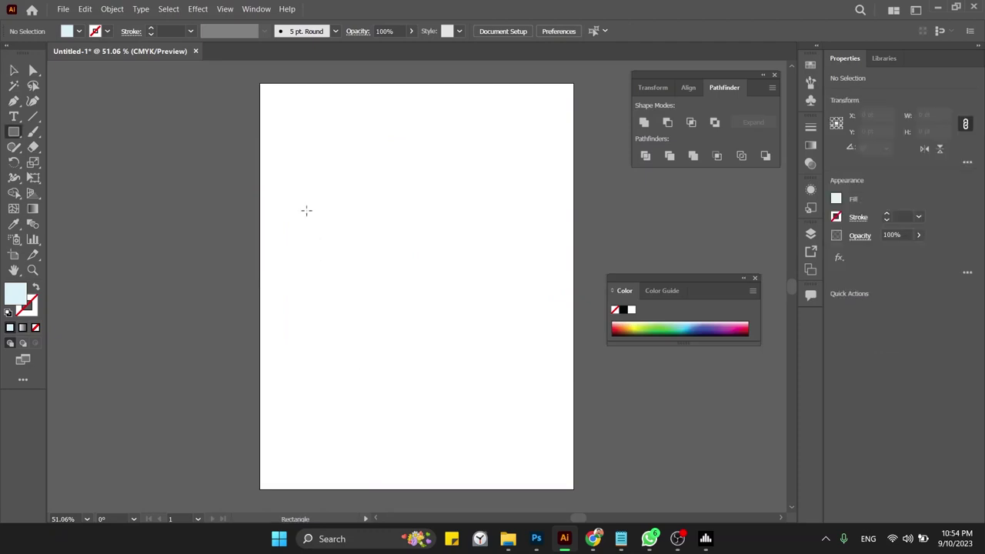
key("l")
left_click_drag(377, 177, 477, 277)
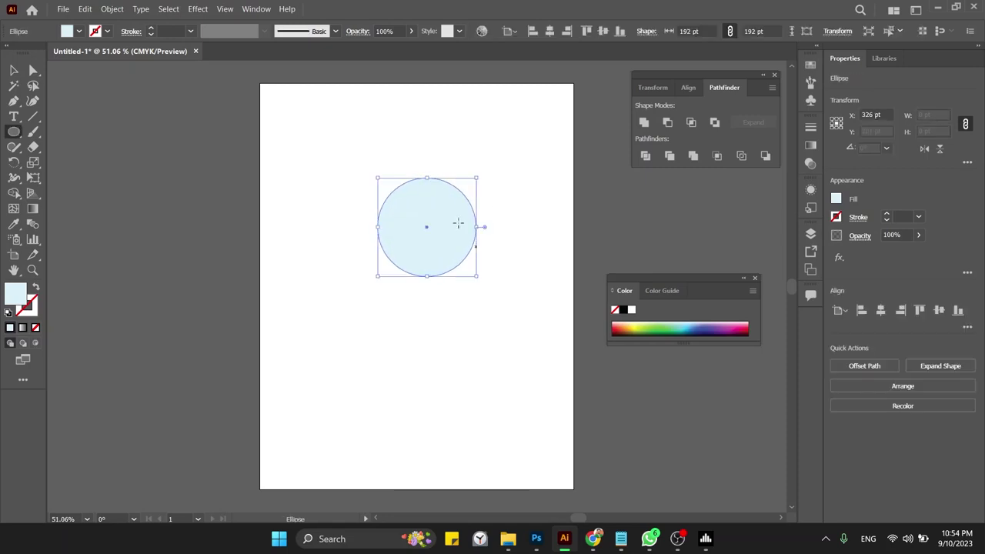
key("v")
left_click_drag(442, 235, 393, 200)
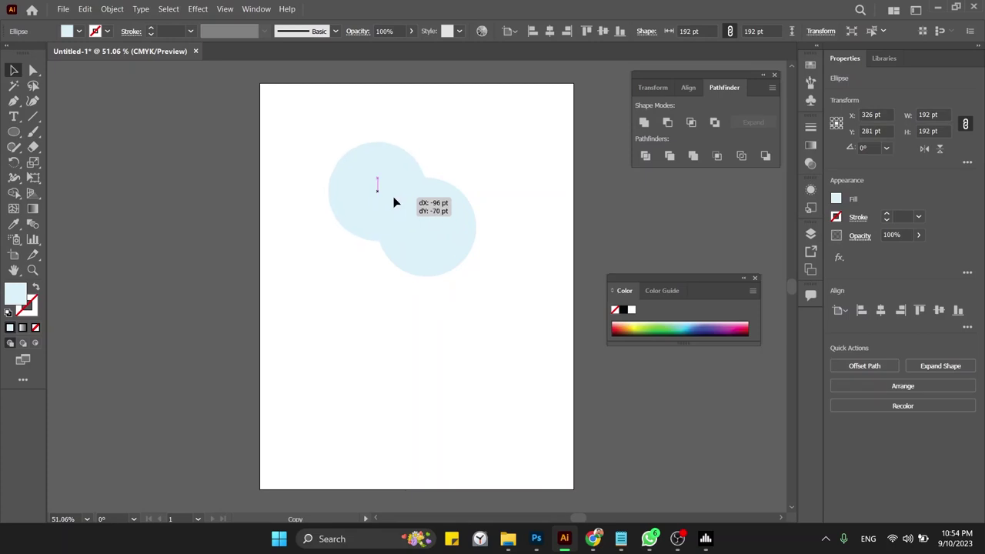
Step: Recolour the copy lime green, shrink and shift it, then delete all circles
left_click(661, 333)
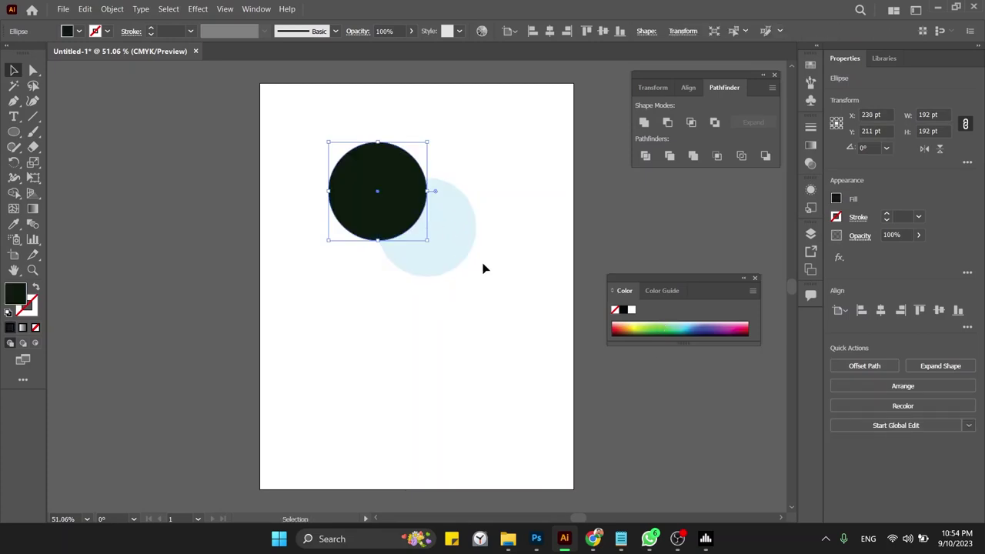
left_click(647, 323)
left_click(511, 304)
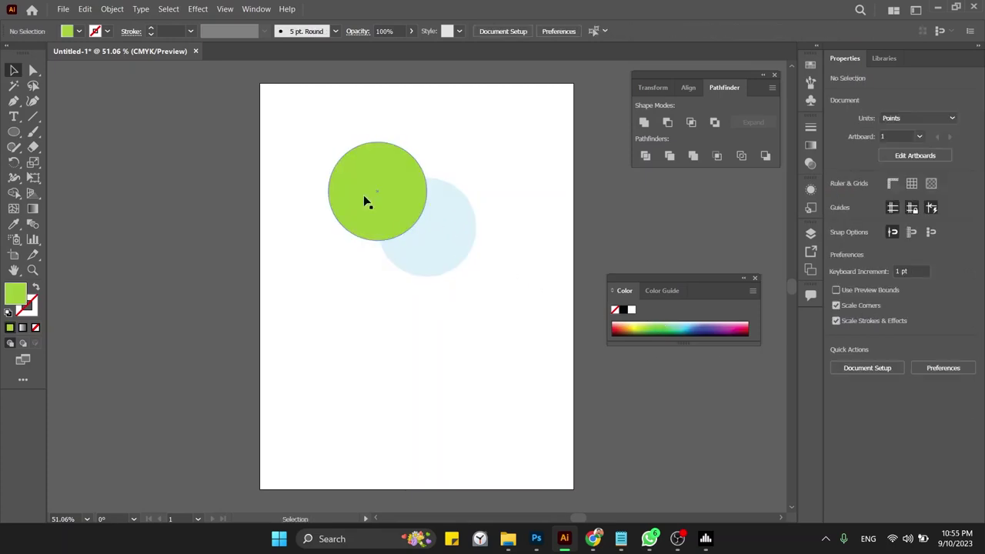
left_click(372, 192)
mouse_move(428, 142)
left_mouse_down()
mouse_move(385, 183)
mouse_move(457, 194)
mouse_move(475, 248)
mouse_move(446, 279)
mouse_move(414, 267)
mouse_move(392, 242)
mouse_move(392, 205)
left_mouse_up()
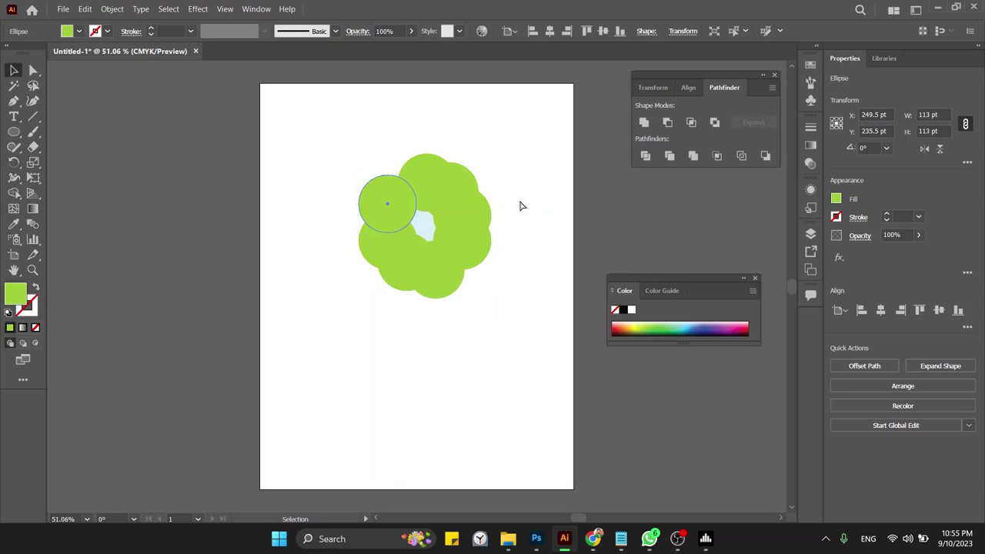
key("ctrl+a")
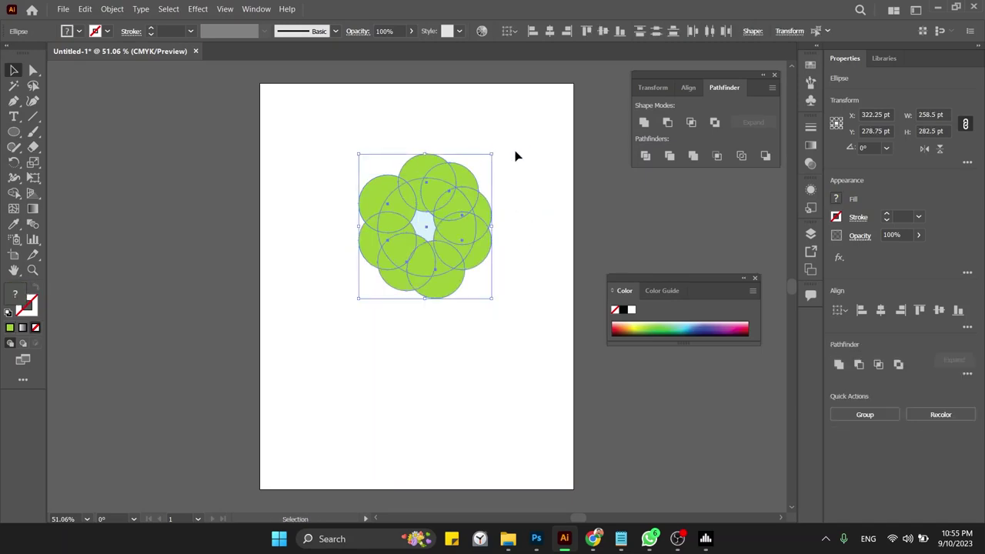
key("Delete")
Step: Draw a lime-green circle, duplicate it into a cloud-shaped cluster, and select them all
key("m")
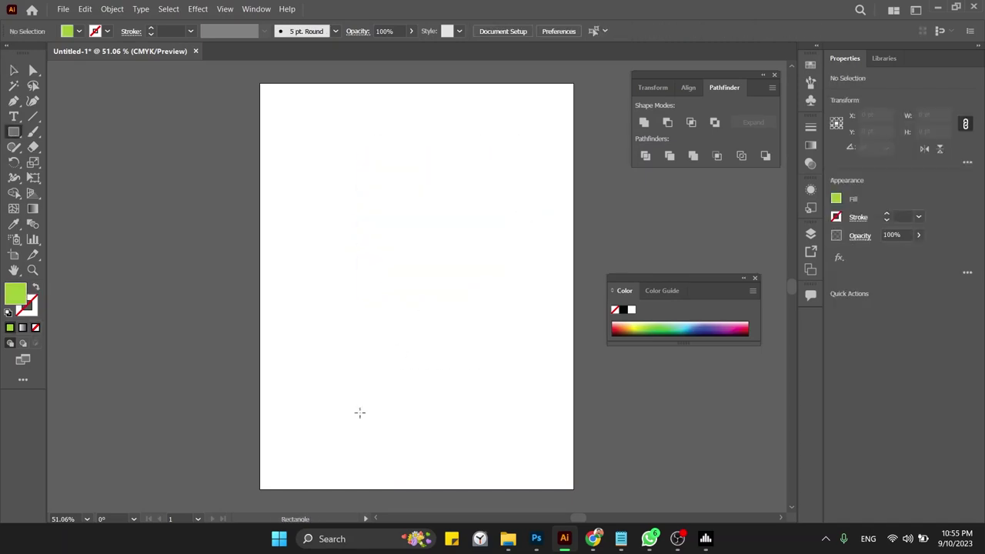
key("l")
left_click_drag(285, 221, 355, 288)
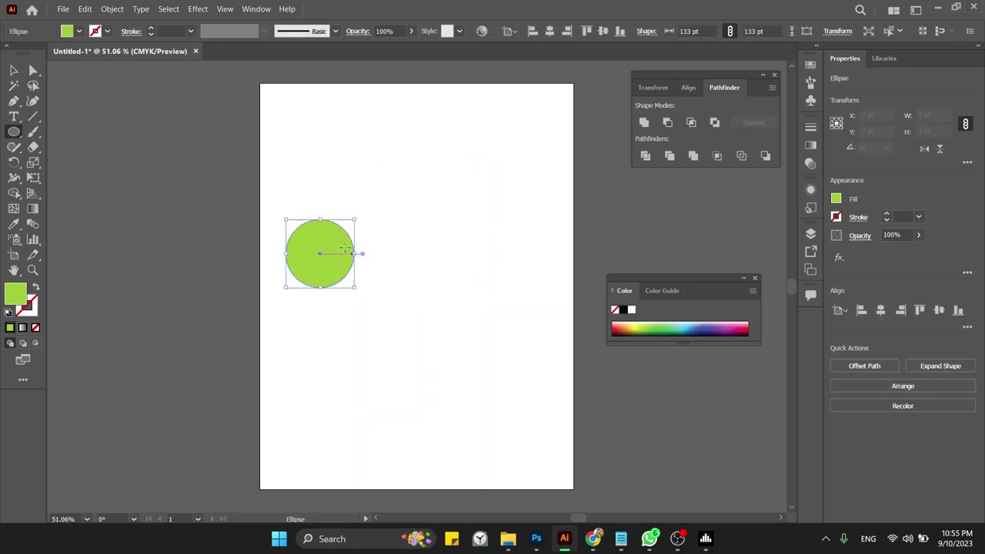
key("v")
mouse_move(335, 241)
left_mouse_down()
mouse_move(359, 210)
mouse_move(400, 221)
mouse_move(438, 185)
mouse_move(460, 231)
mouse_move(433, 229)
mouse_move(389, 263)
mouse_move(451, 285)
mouse_move(472, 266)
mouse_move(389, 308)
mouse_move(377, 270)
mouse_move(327, 304)
mouse_move(415, 300)
left_mouse_up()
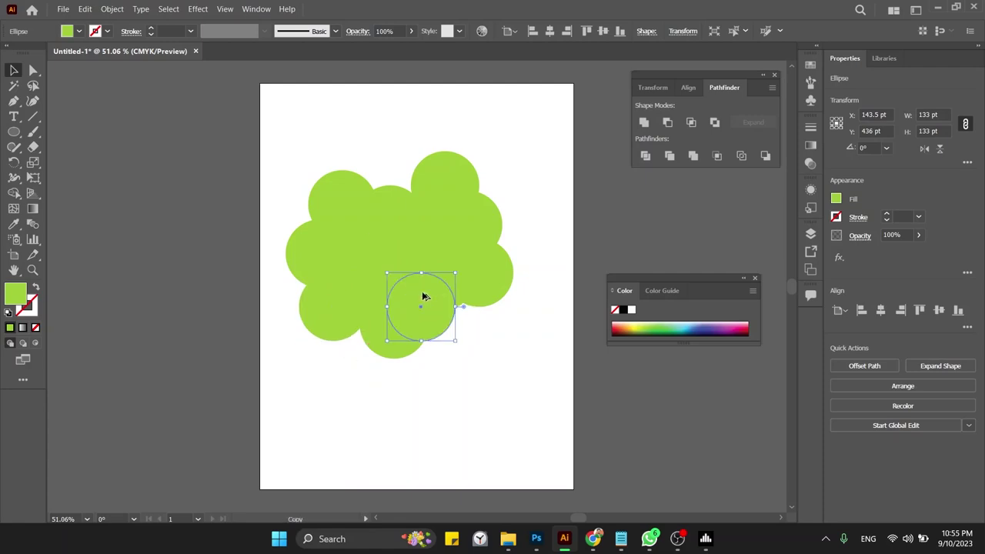
mouse_move(451, 180)
left_mouse_down()
mouse_move(502, 170)
mouse_move(500, 235)
left_mouse_up()
double_click(502, 171)
double_click(549, 158)
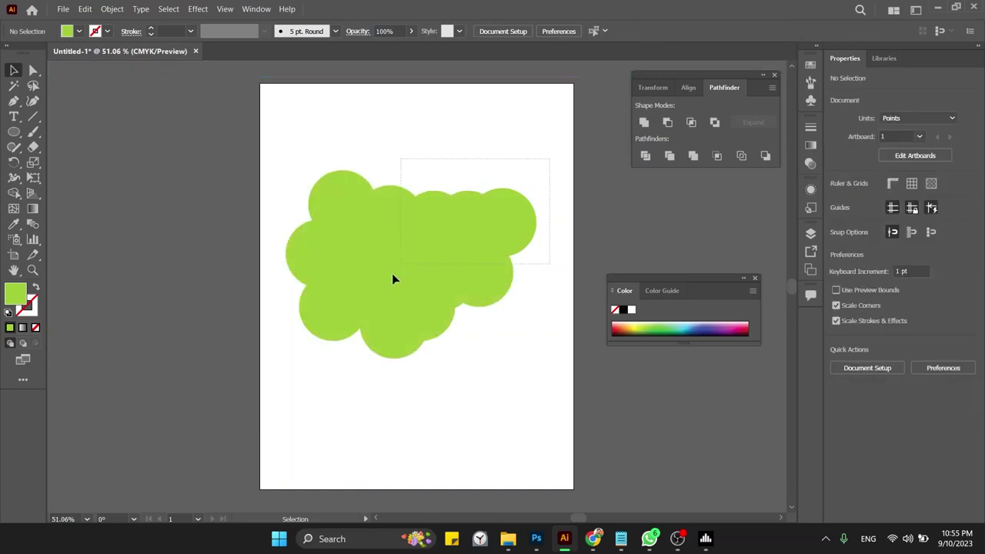
left_click_drag(392, 278, 277, 403)
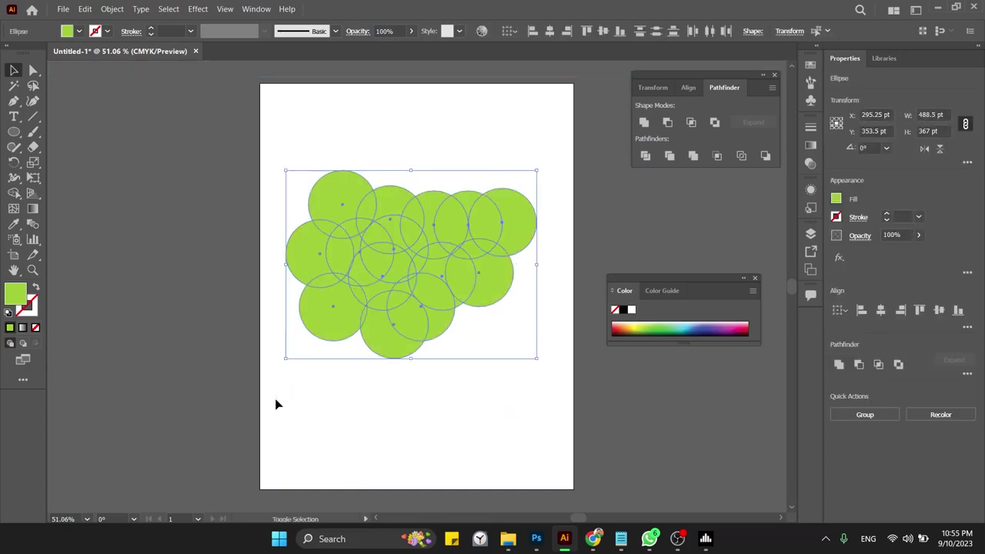
Step: Drag Shape Builder across all the circle regions to unite them into one cloud
key("shift+m")
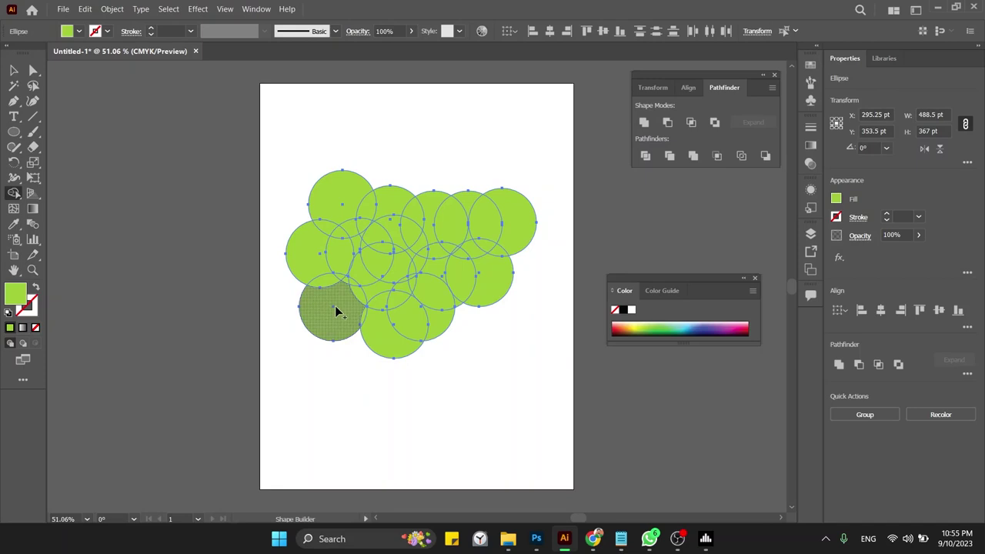
mouse_move(335, 306)
left_mouse_down()
mouse_move(439, 314)
mouse_move(435, 252)
left_mouse_up()
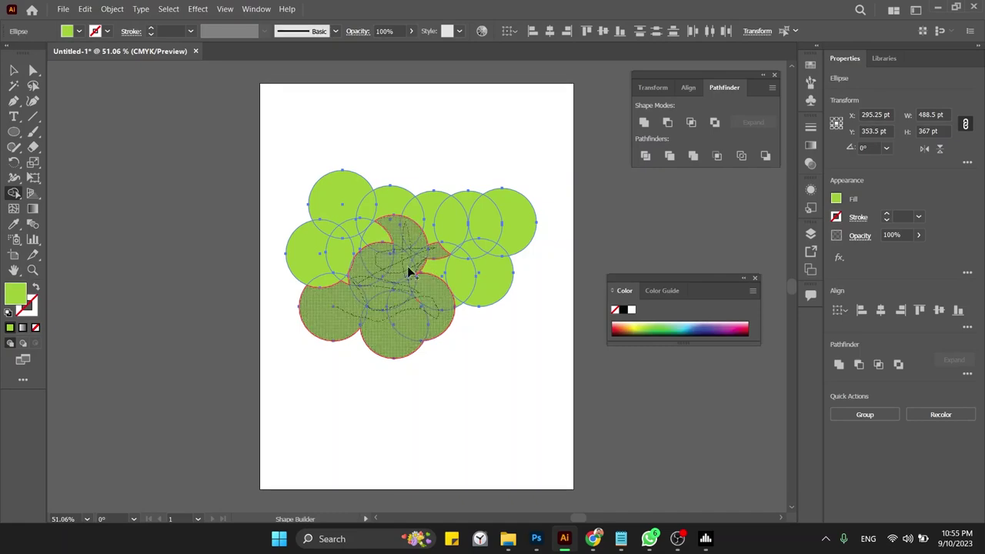
mouse_move(435, 252)
left_mouse_down()
mouse_move(327, 277)
mouse_move(345, 253)
mouse_move(334, 213)
mouse_move(501, 220)
mouse_move(449, 257)
mouse_move(488, 268)
mouse_move(475, 266)
mouse_move(454, 309)
mouse_move(378, 306)
mouse_move(354, 288)
mouse_move(385, 293)
mouse_move(462, 247)
mouse_move(469, 259)
mouse_move(456, 272)
left_mouse_up()
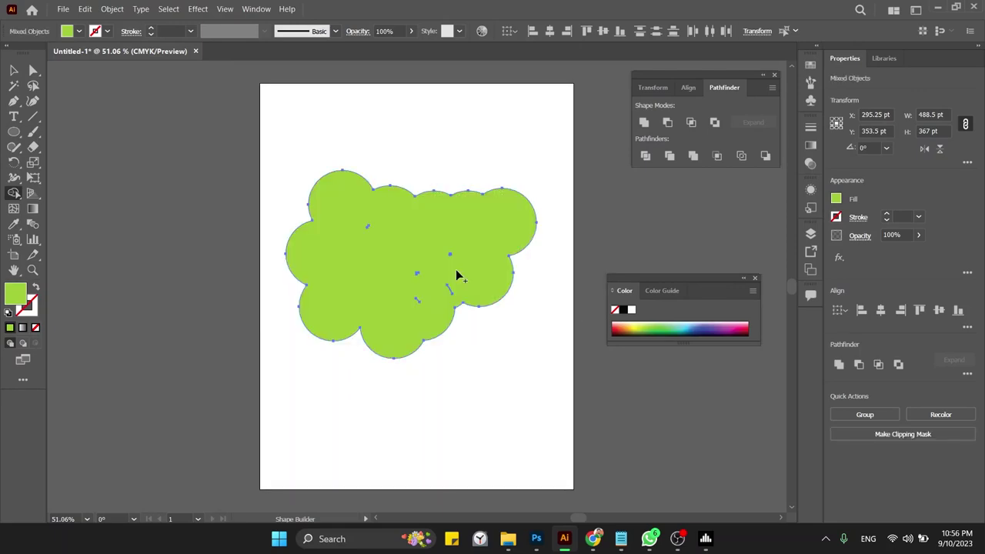
Step: Inspect the cloud, then drag Shape Builder across it to merge the circles
key("v")
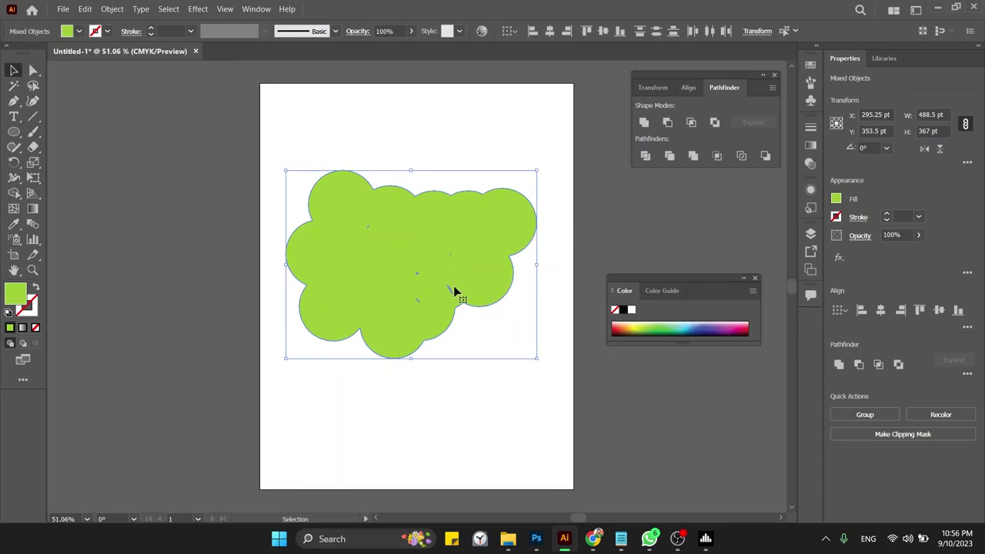
key("ctrl+plus")
key("ctrl+plus")
key("ctrl+plus")
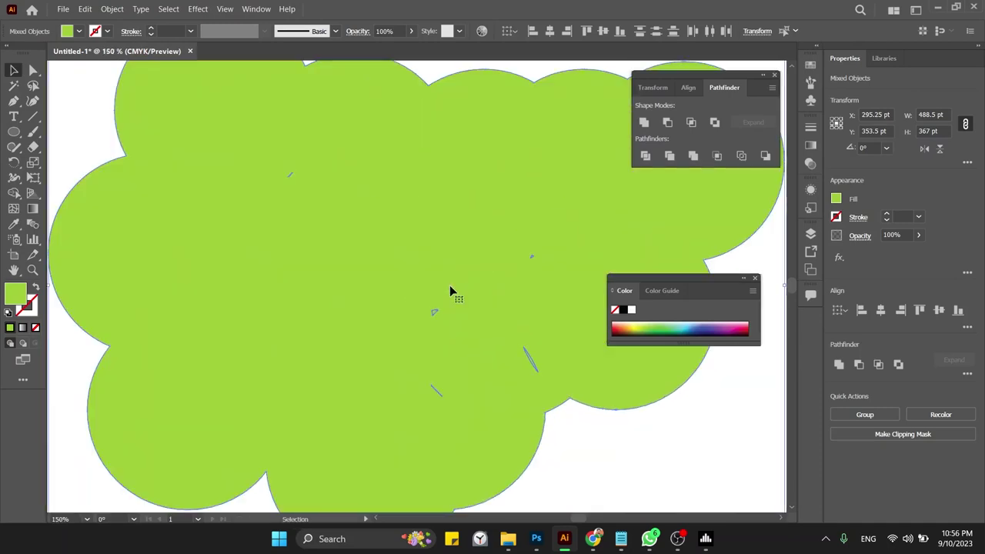
key("ctrl+minus")
key("ctrl+minus")
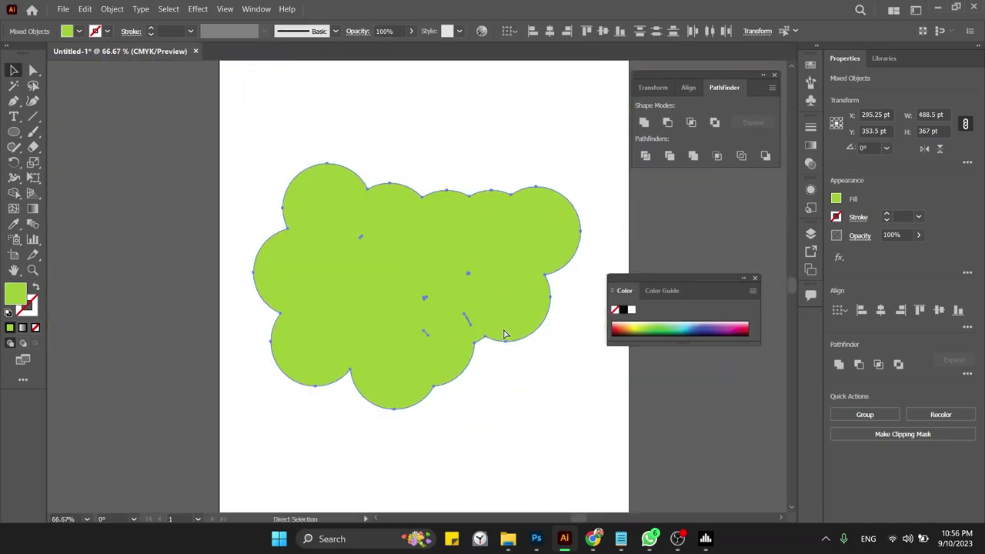
key("ctrl+minus")
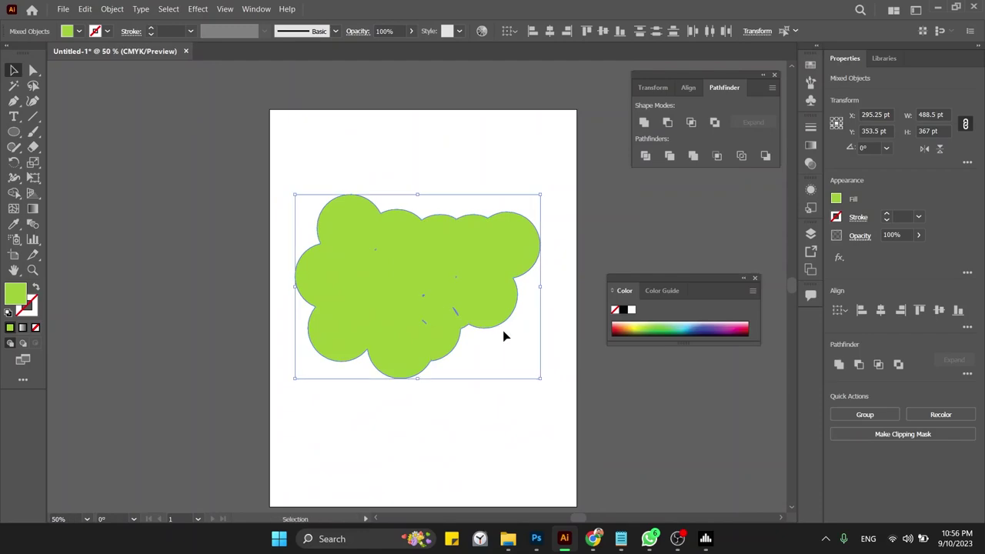
key("shift+m")
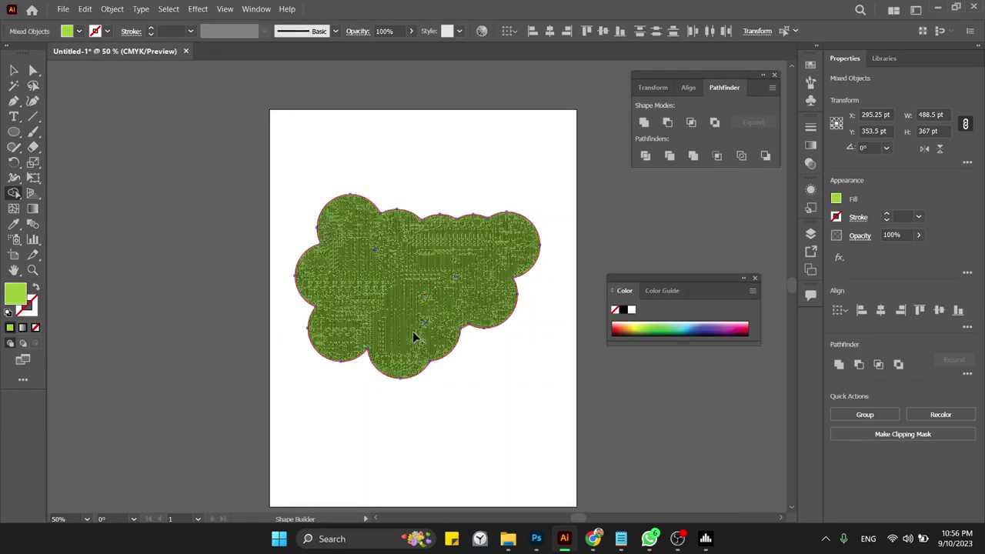
left_click_drag(413, 331, 434, 292)
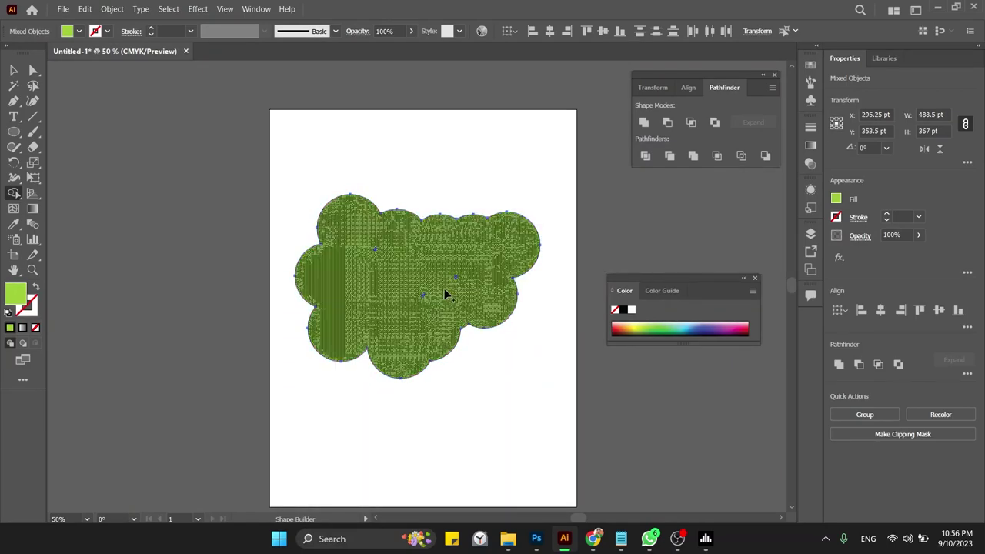
left_click_drag(378, 247, 451, 281)
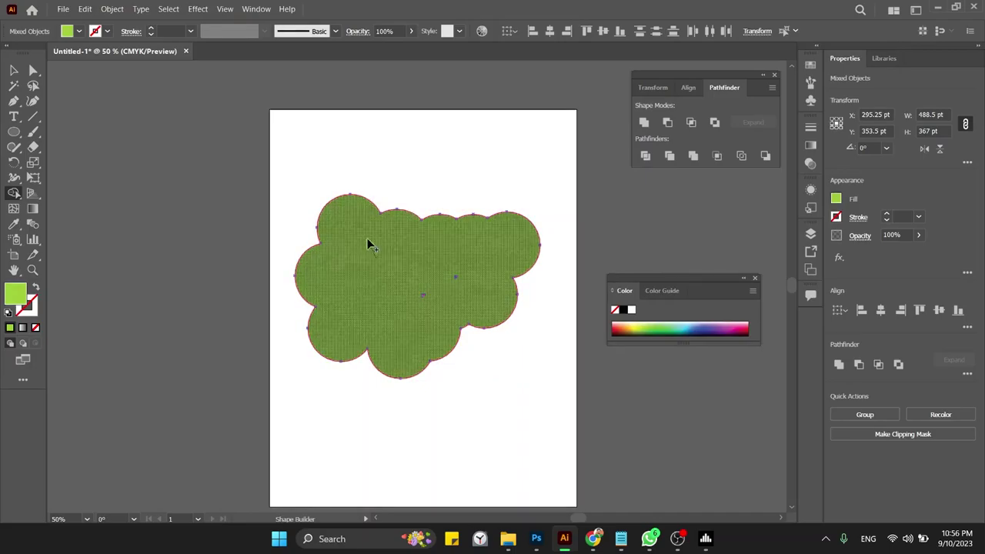
Step: Zoom into the cloud and merge the leftover pieces inside and on its right
key("z")
left_click_drag(374, 248, 532, 318)
key("shift+m")
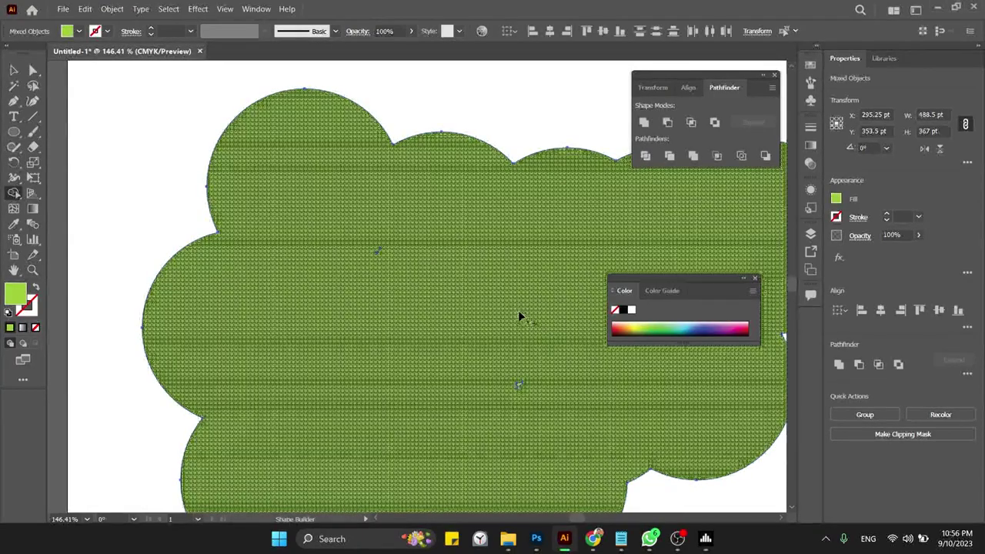
left_click_drag(375, 251, 392, 261)
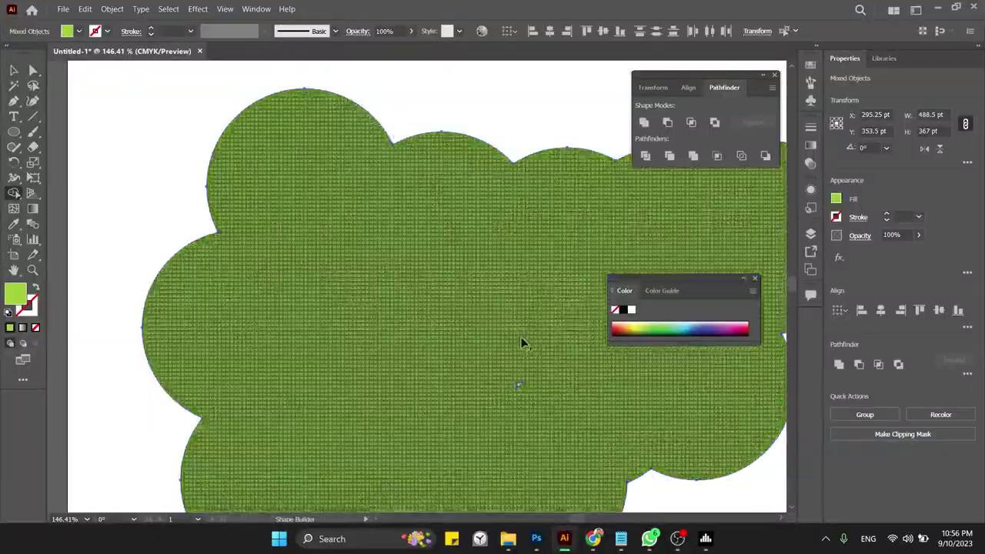
scroll(552, 380, "right", 3)
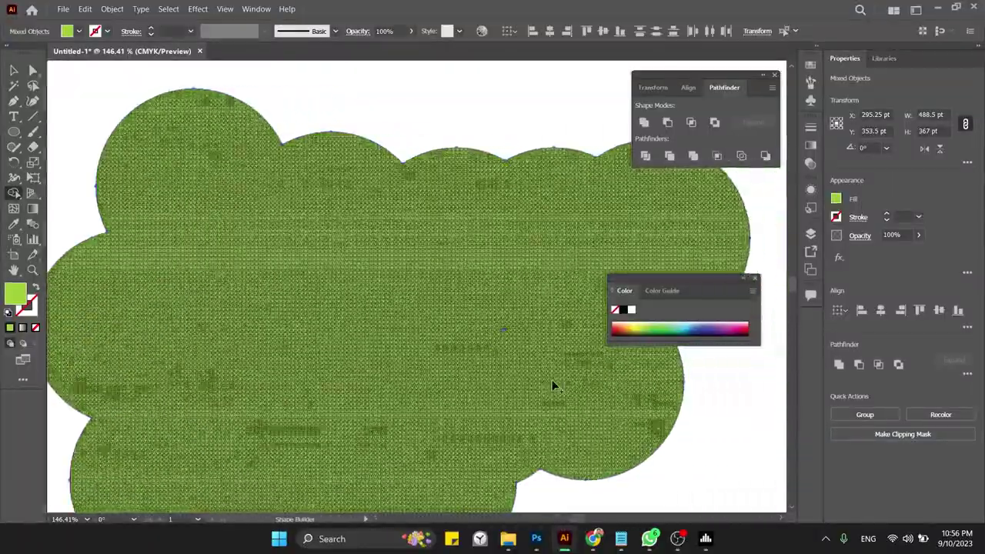
left_click_drag(501, 325, 508, 337)
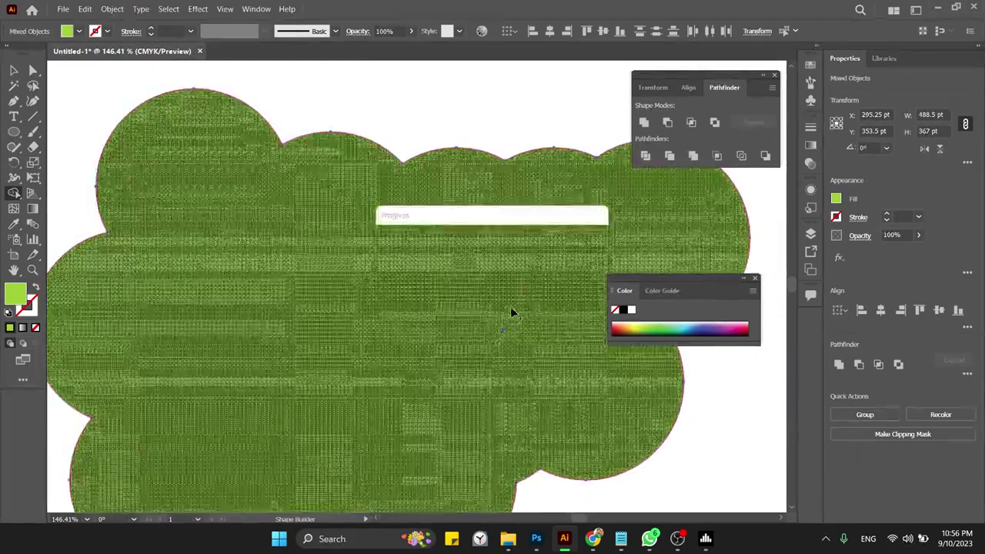
key("v")
Step: Recolour the merged cloud light blue, move it up-left, then delete it
key("ctrl+1")
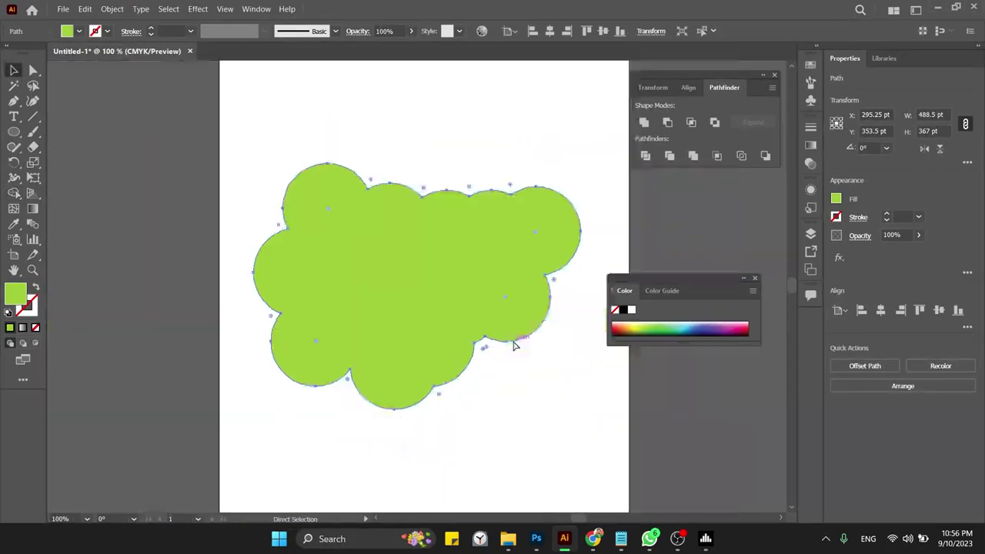
key("ctrl+minus")
left_click(513, 341)
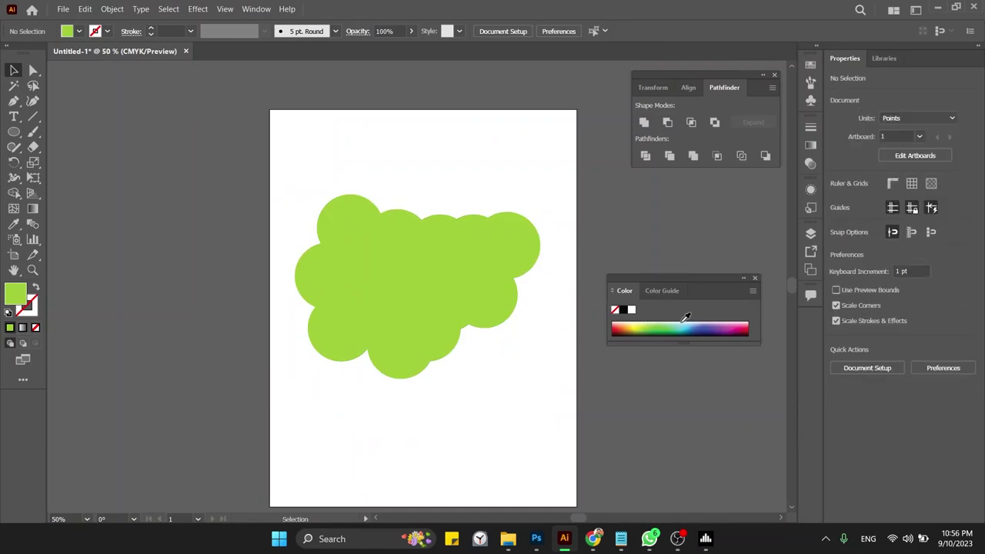
left_click(437, 299)
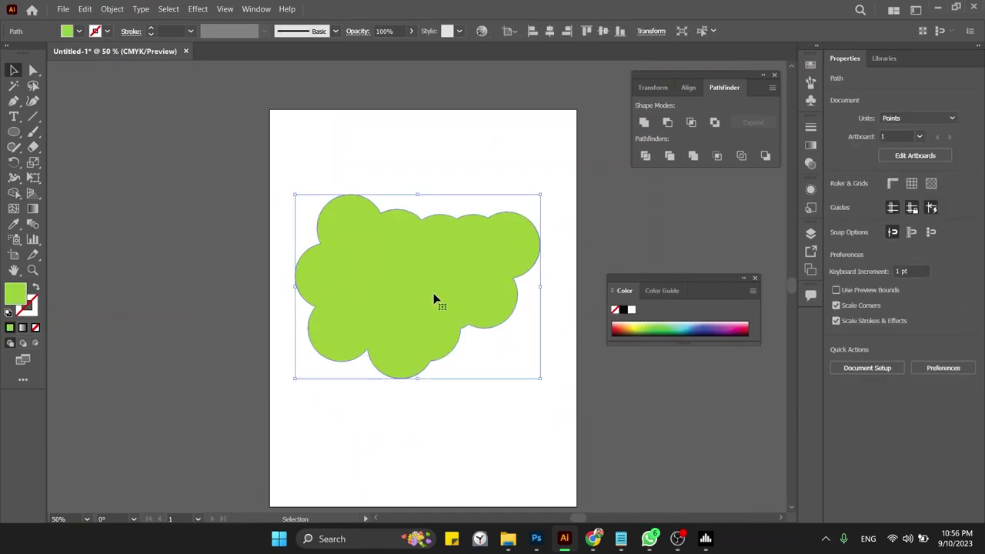
left_click(684, 315)
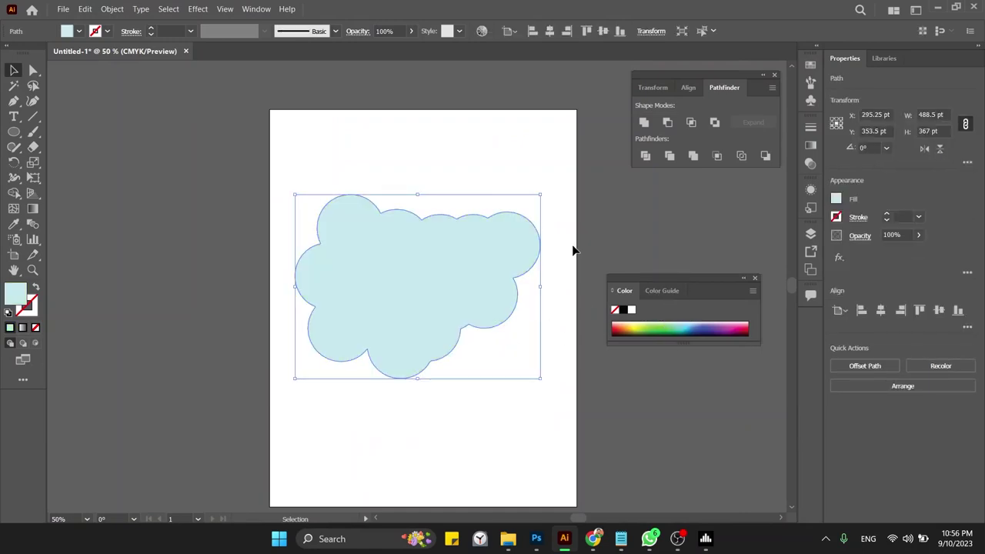
left_click(572, 248)
left_click_drag(480, 254, 442, 224)
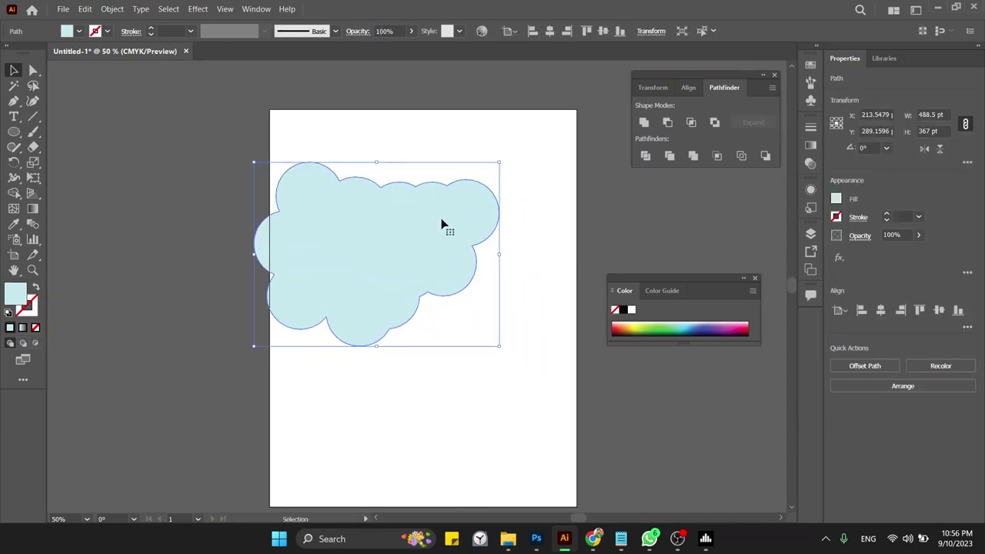
key("Delete")
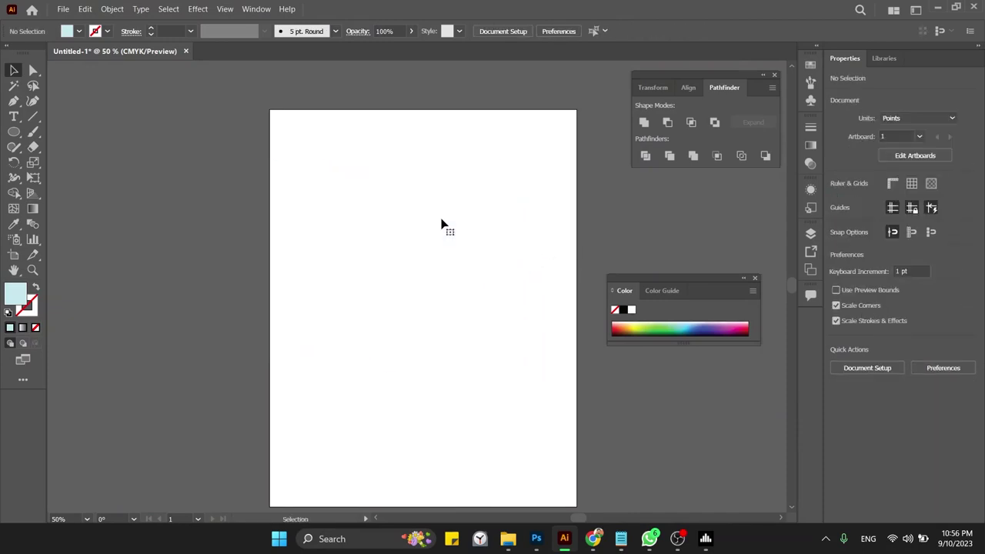
Step: Draw a light-blue square and a small circle on its right edge
key("m")
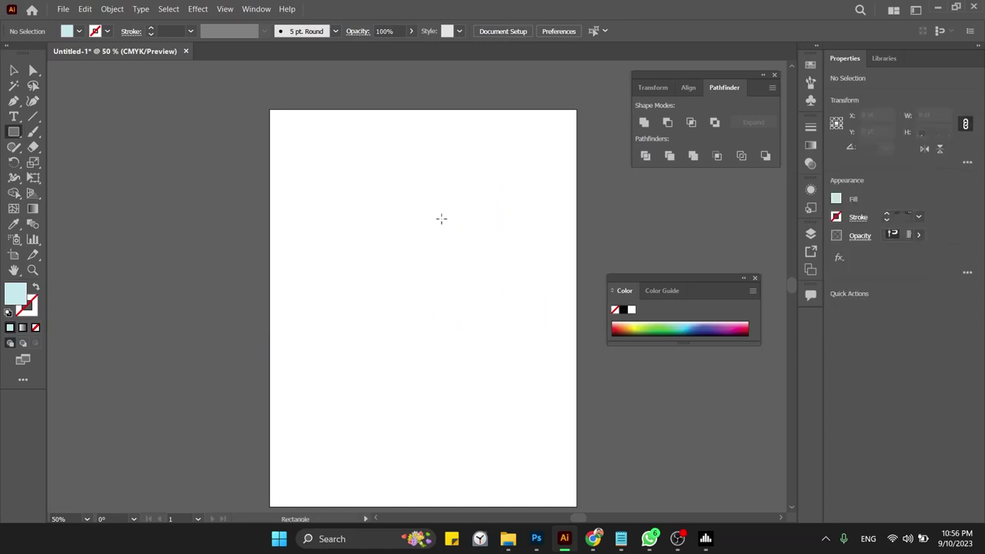
left_click_drag(334, 197, 450, 313)
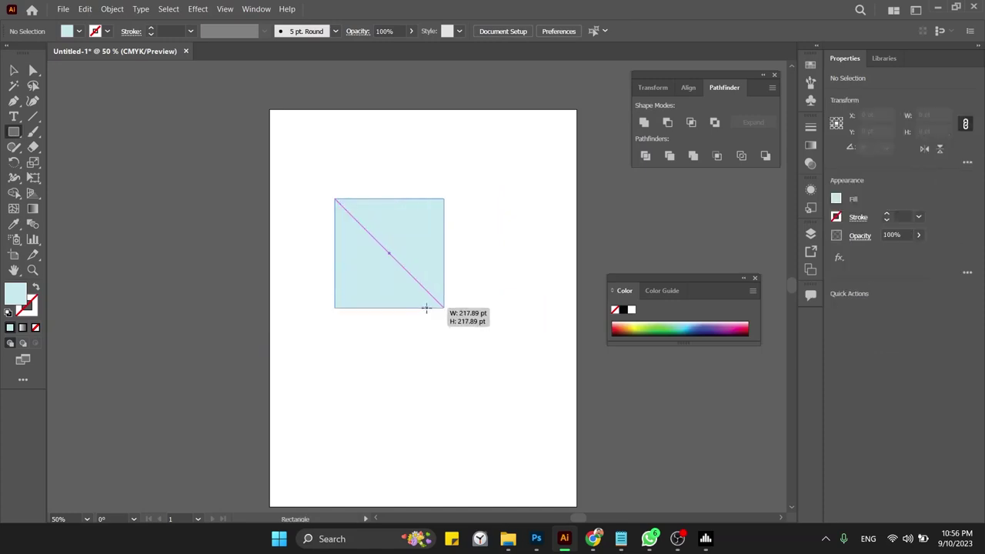
key("v")
key("l")
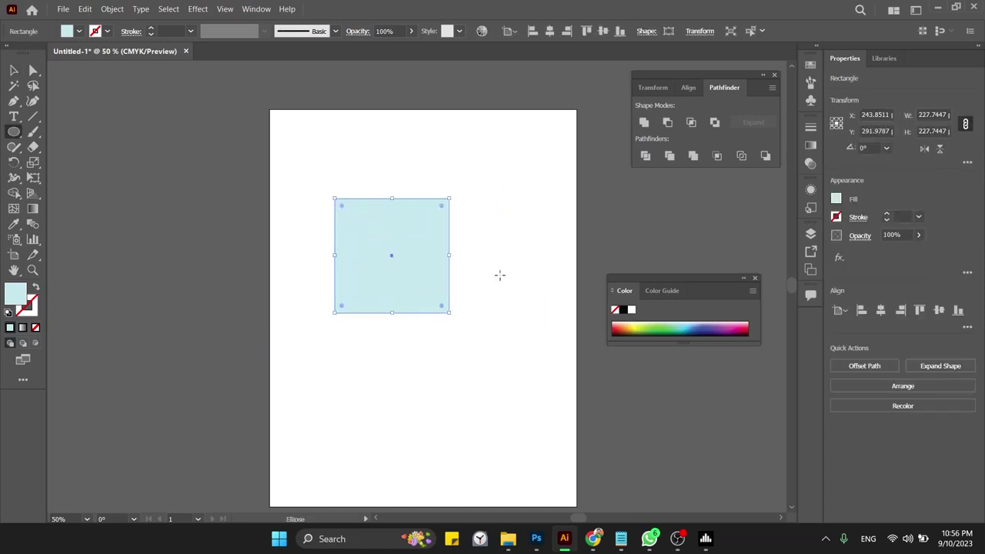
mouse_move(471, 227)
left_mouse_down()
mouse_move(435, 264)
mouse_move(465, 262)
mouse_move(393, 187)
left_mouse_up()
key("v")
left_click(523, 231)
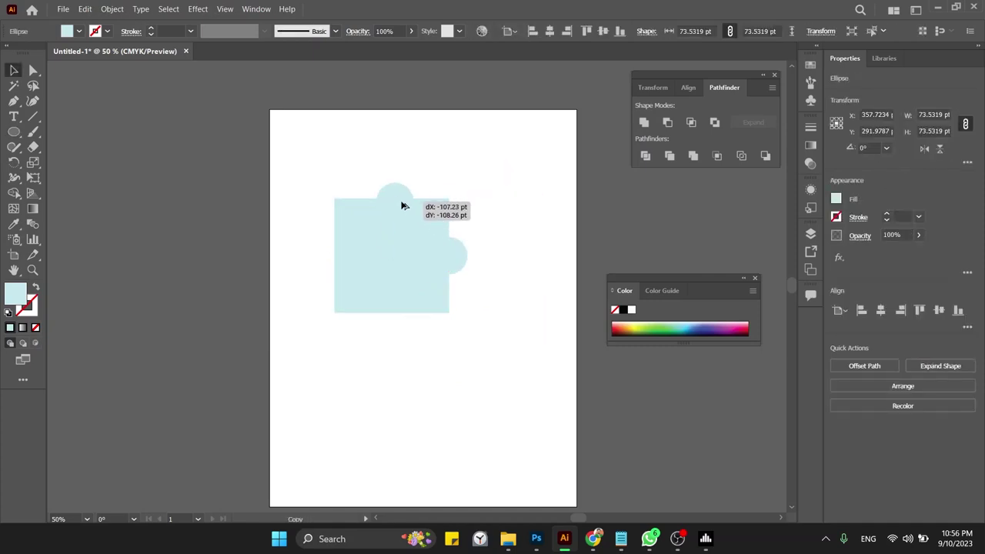
Step: Copy the circle to the top edge; fill right circle dark green, top blue-violet
left_click(461, 130)
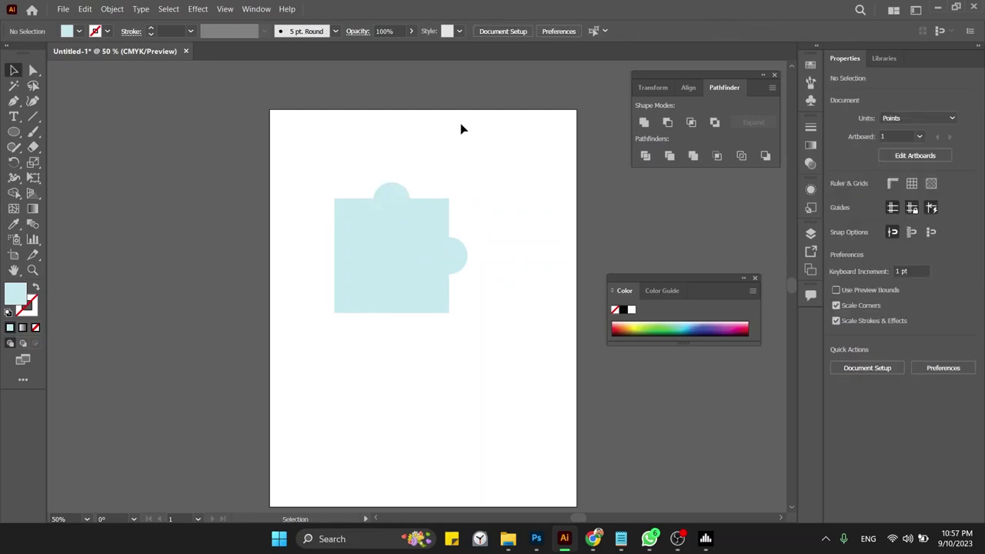
left_click(407, 298)
left_click(492, 218)
left_click(451, 262)
left_click(651, 327)
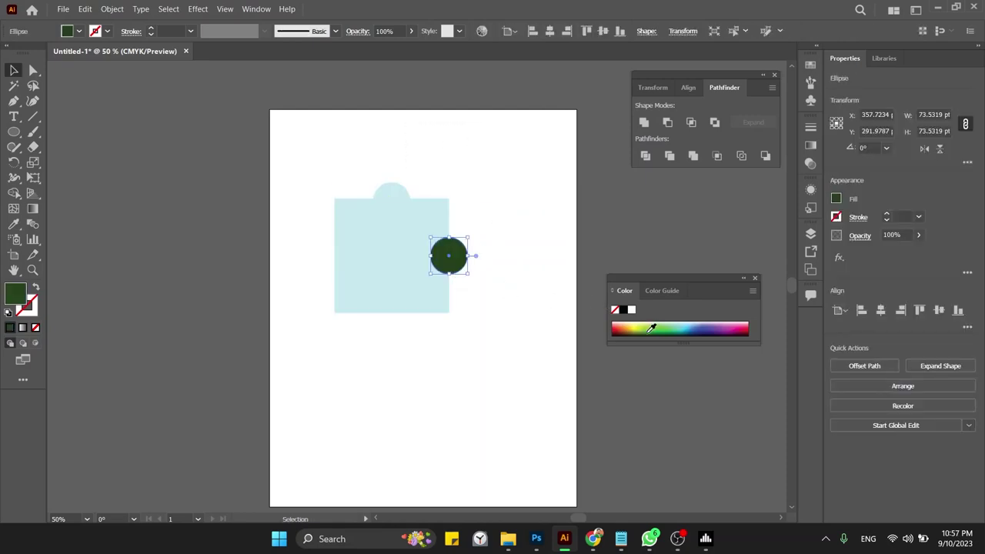
left_click(395, 191)
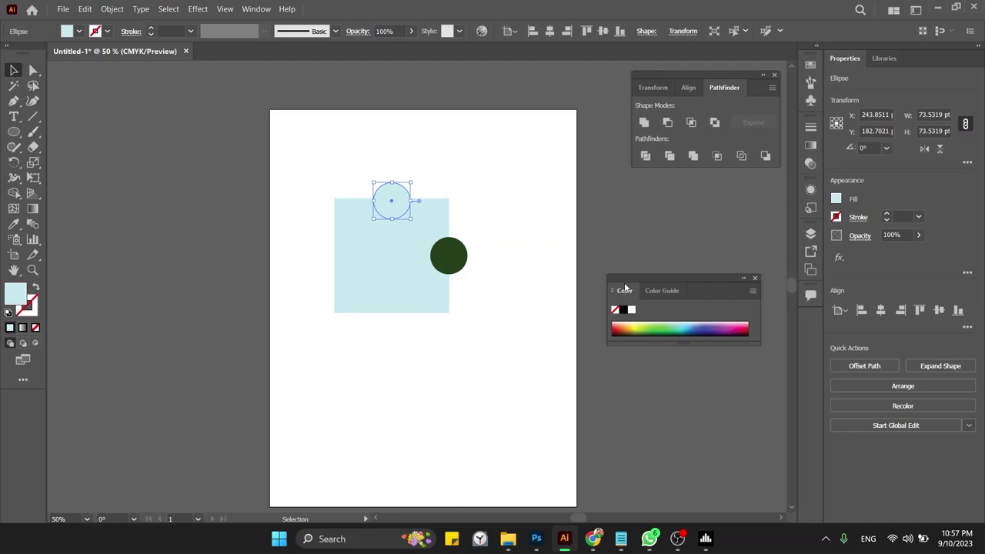
left_click(699, 314)
mouse_move(477, 156)
left_mouse_down()
mouse_move(375, 327)
mouse_move(220, 266)
left_mouse_up()
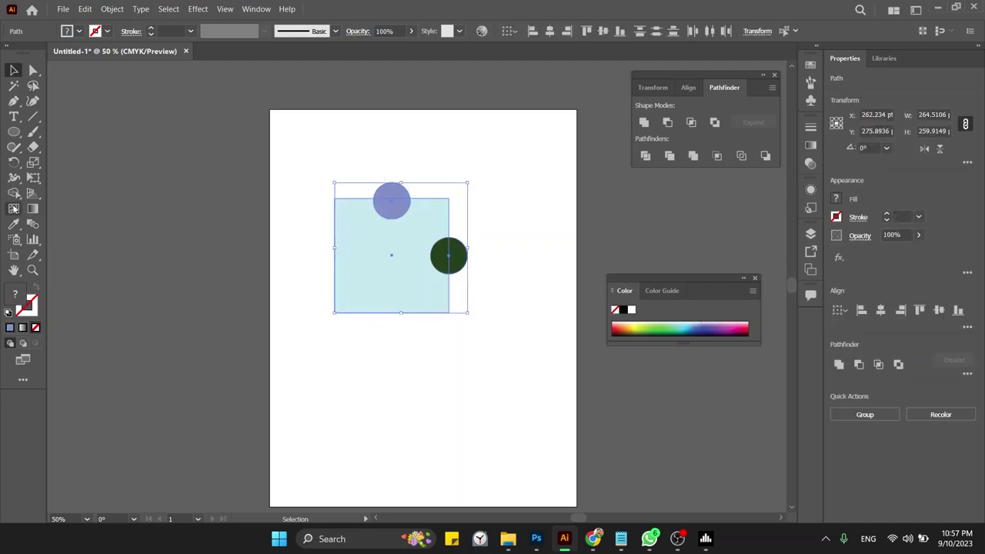
Step: Copy the top circle onto the square's left edge and select all four shapes
key("shift+m")
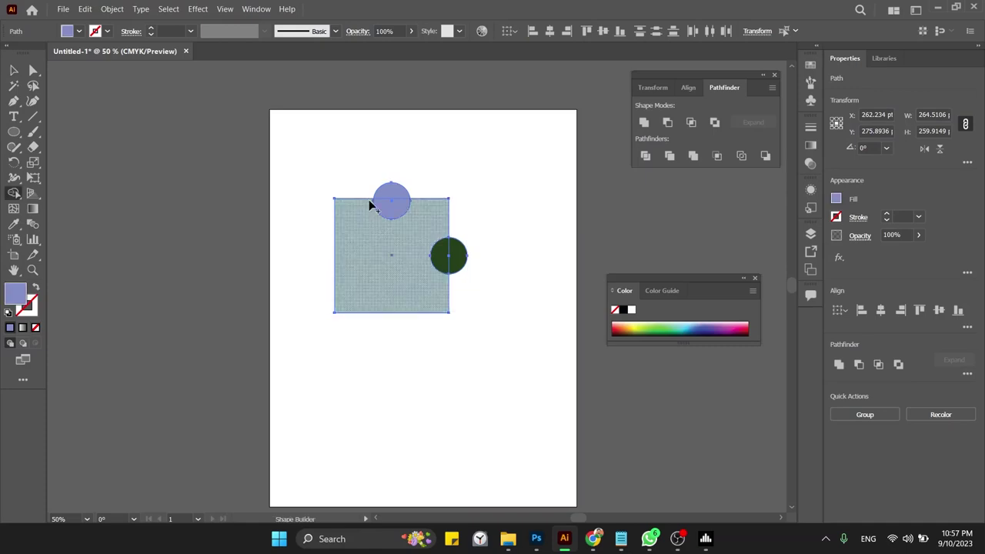
key("v")
left_click(457, 147)
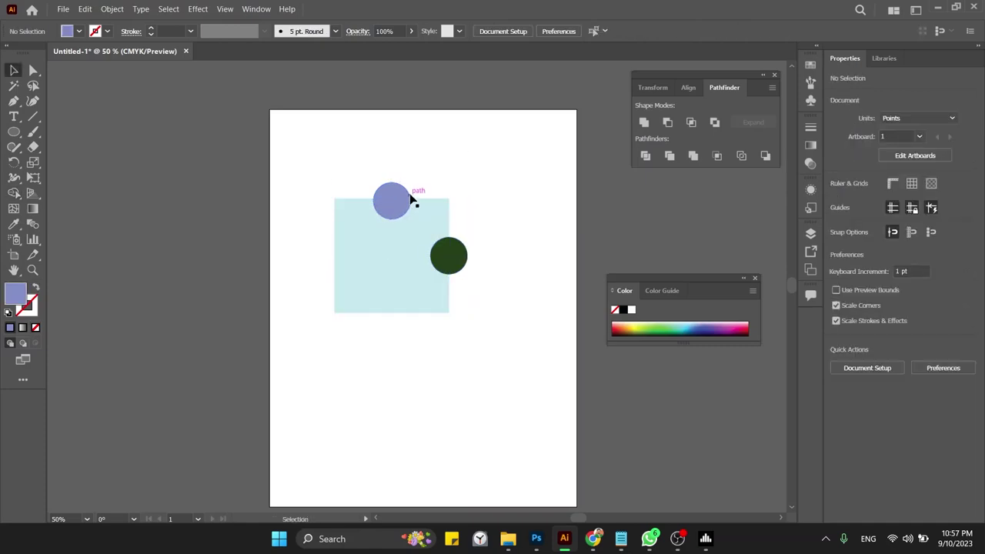
left_click_drag(402, 204, 343, 260)
left_click_drag(368, 168, 481, 333)
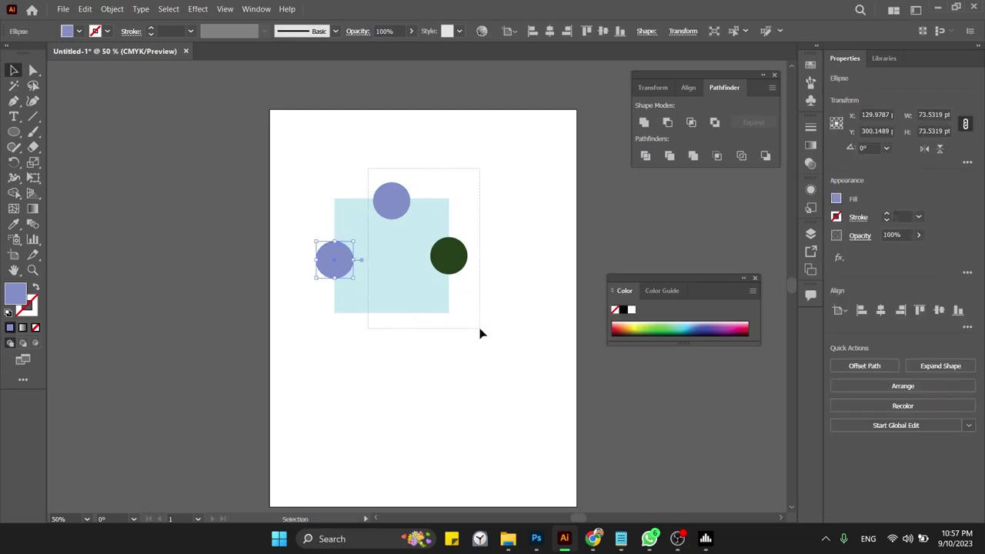
Step: Merge the right and top circles into the square with Shape Builder
key("shift+m")
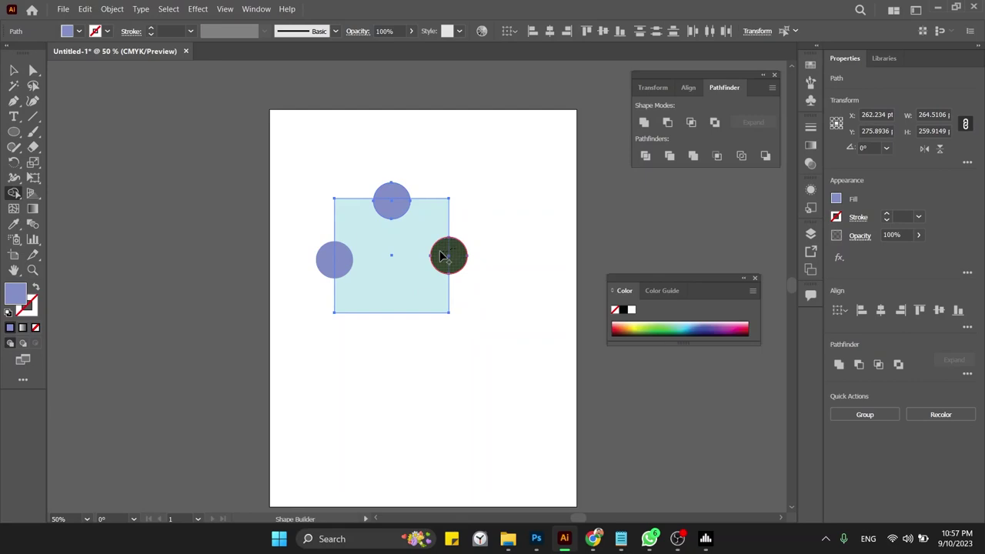
left_click_drag(443, 256, 418, 258)
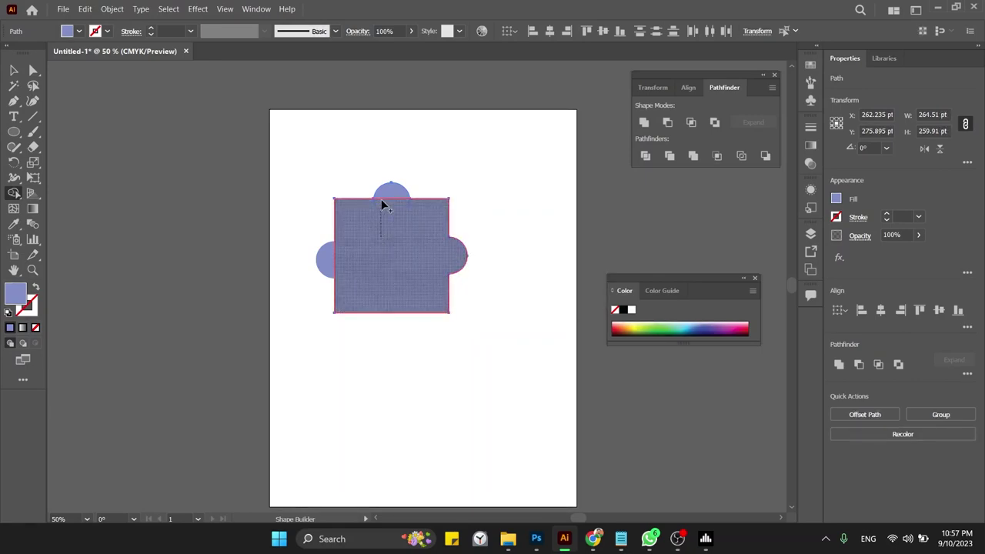
left_click_drag(383, 204, 385, 199)
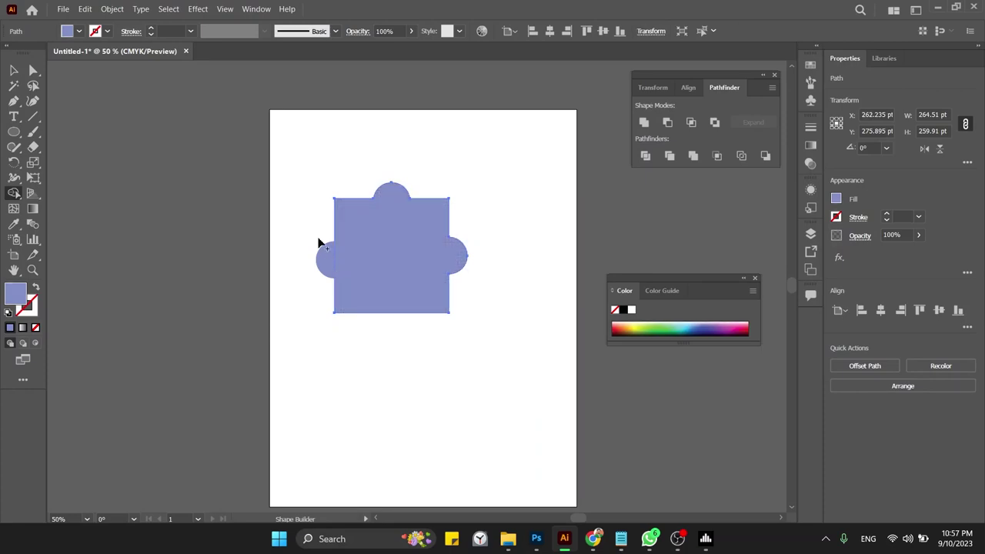
Step: Fill the puzzle shape yellow-green and select it together with the left blue circle
key("v")
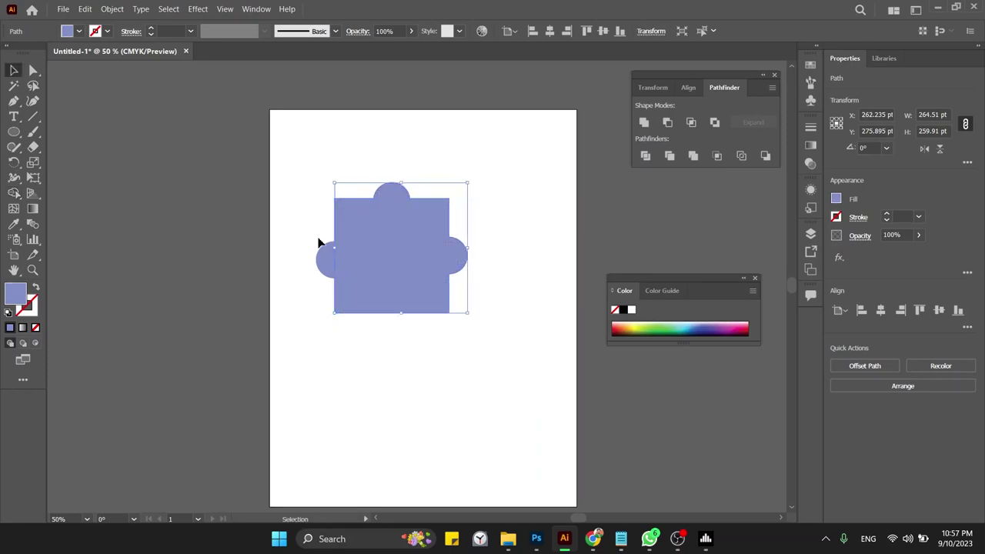
left_click(318, 244)
left_click(385, 258)
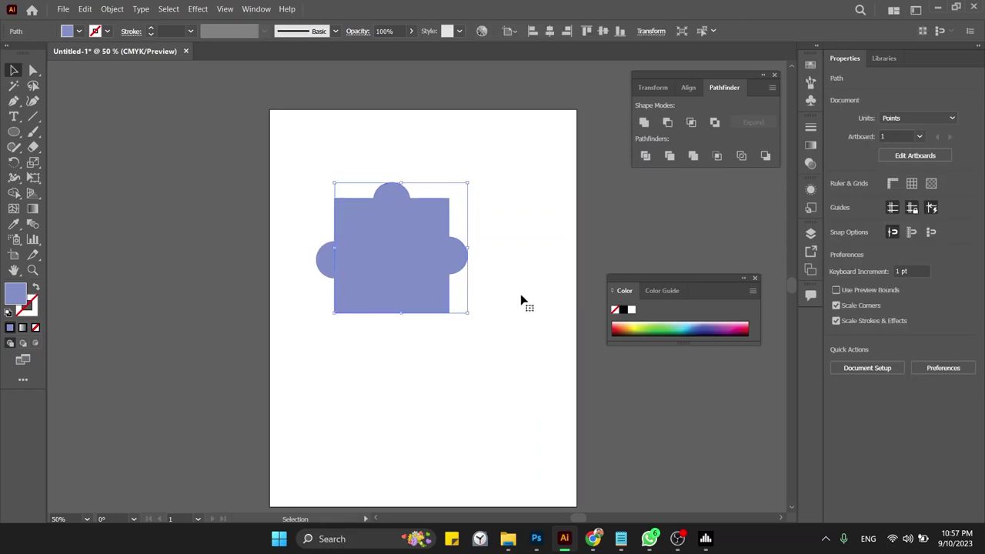
left_click(646, 324)
left_click(516, 202)
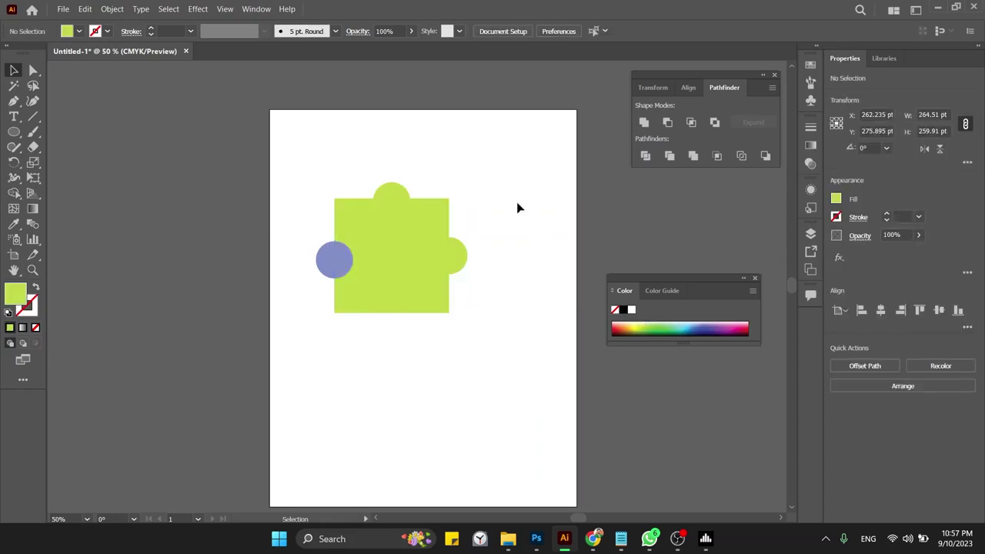
left_click(336, 262)
left_click(394, 227, "shift")
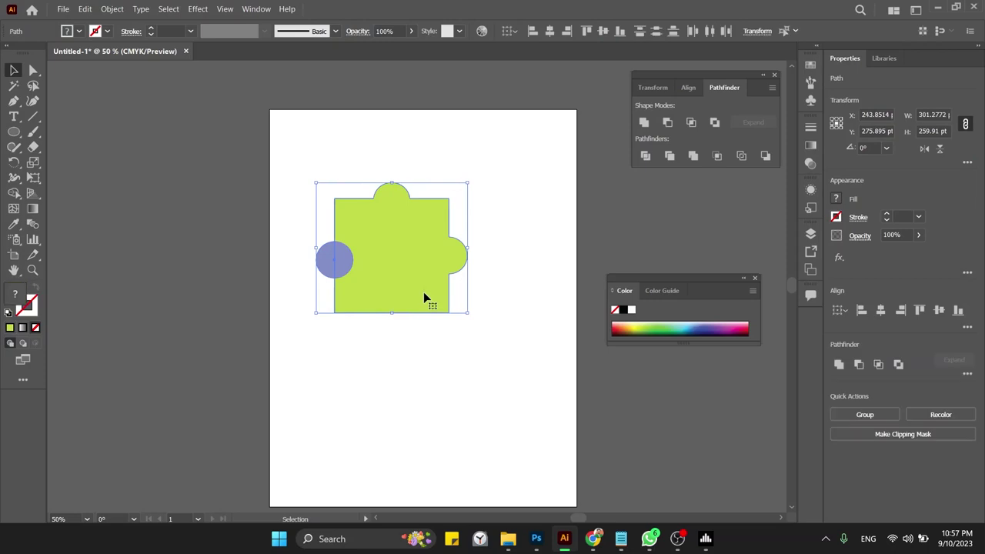
Step: Delete the blue circle with Shape Builder, leaving a semicircular notch on the left
key("shift+m")
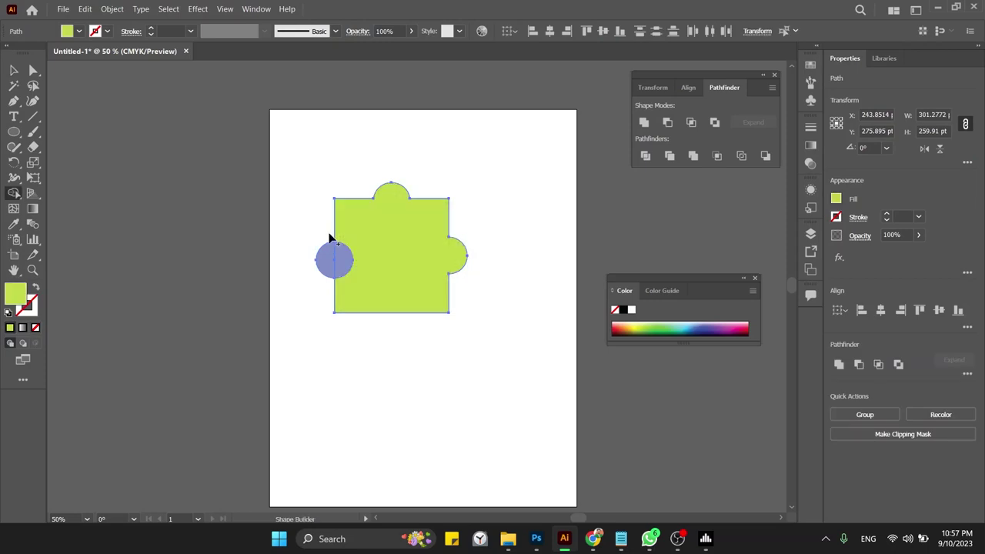
left_click_drag(330, 236, 329, 264)
left_click_drag(326, 323, 328, 327)
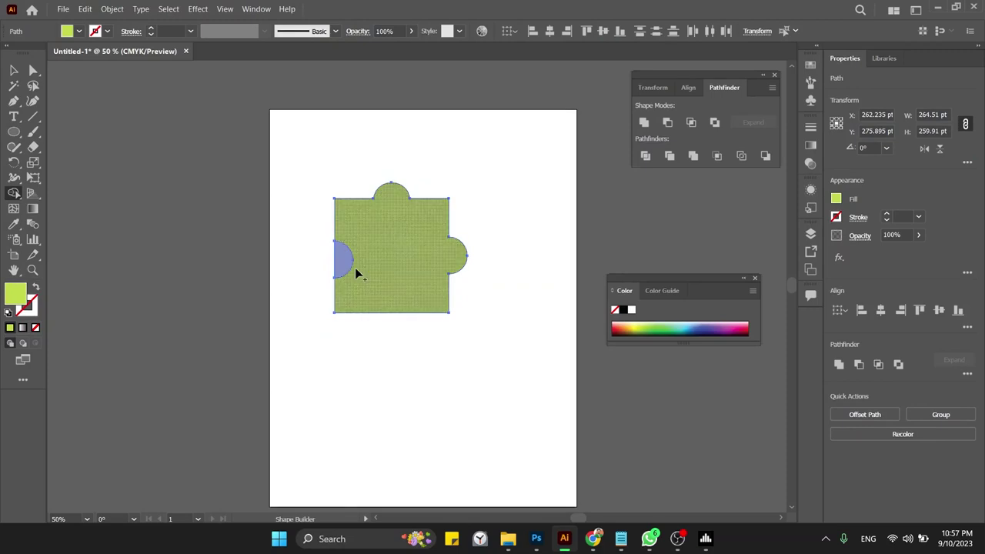
key("ctrl+z")
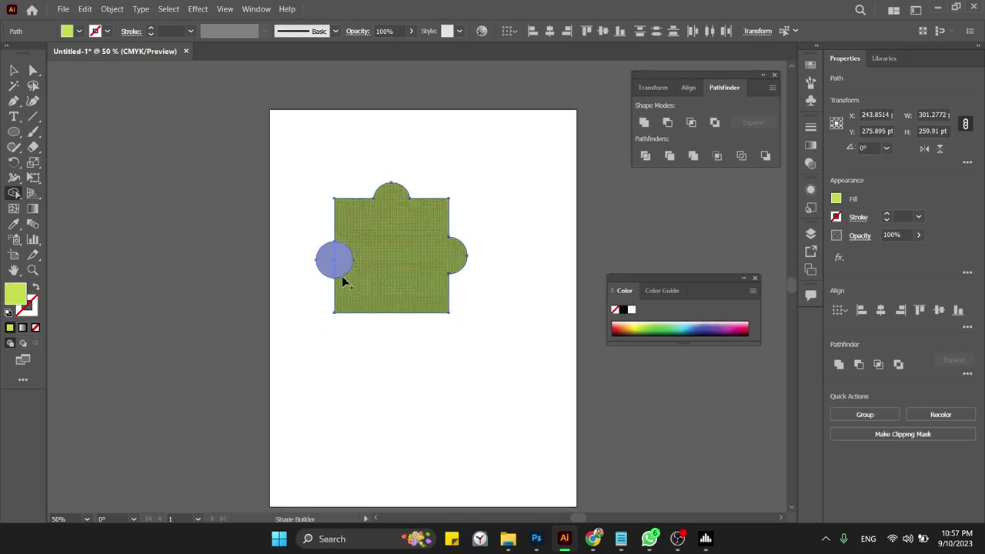
key("ctrl+plus")
key("ctrl+plus")
key("ctrl+plus")
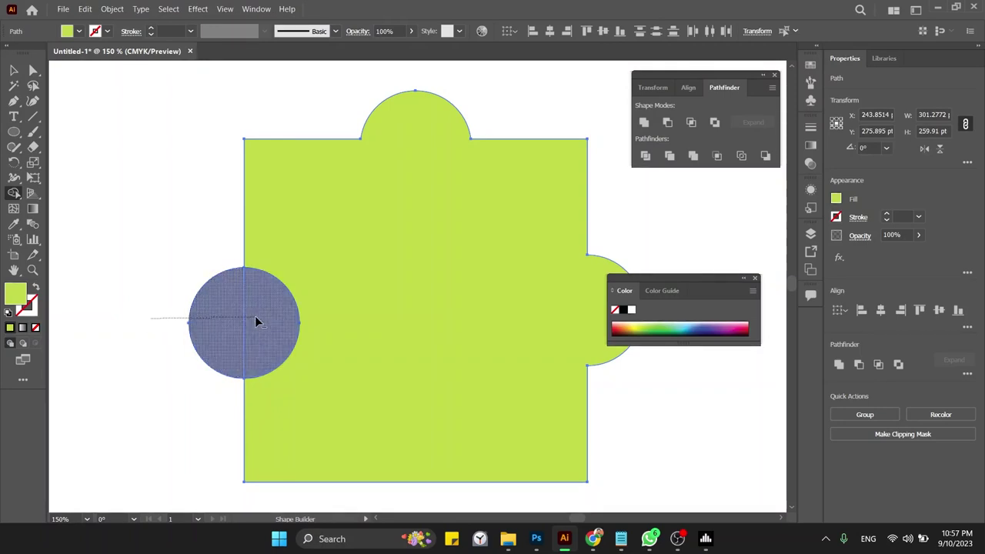
left_click_drag(167, 318, 270, 318)
Step: Drag the notched puzzle piece up-left until it overhangs the artboard's top-left corner
key("v")
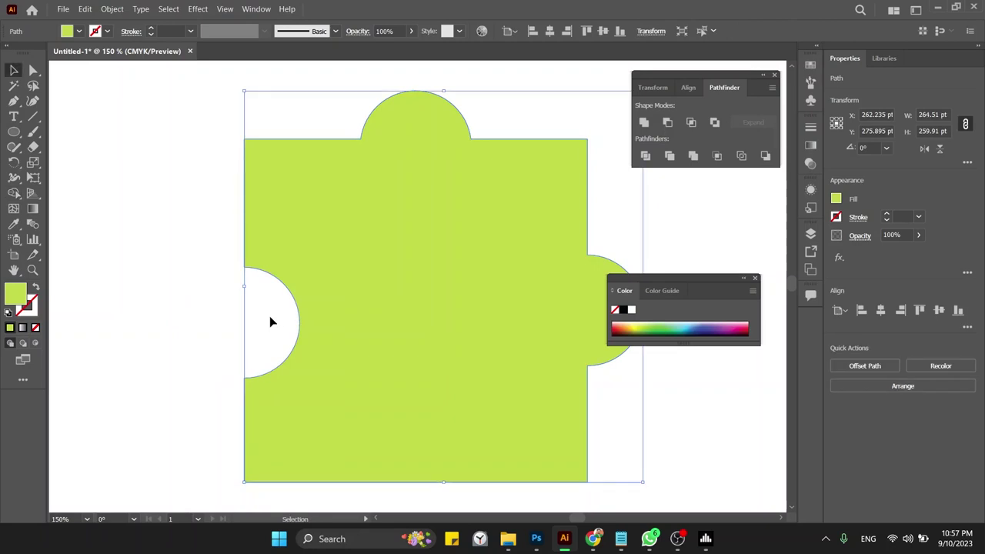
key("ctrl+minus")
key("ctrl+minus")
key("ctrl+minus")
left_click(403, 370)
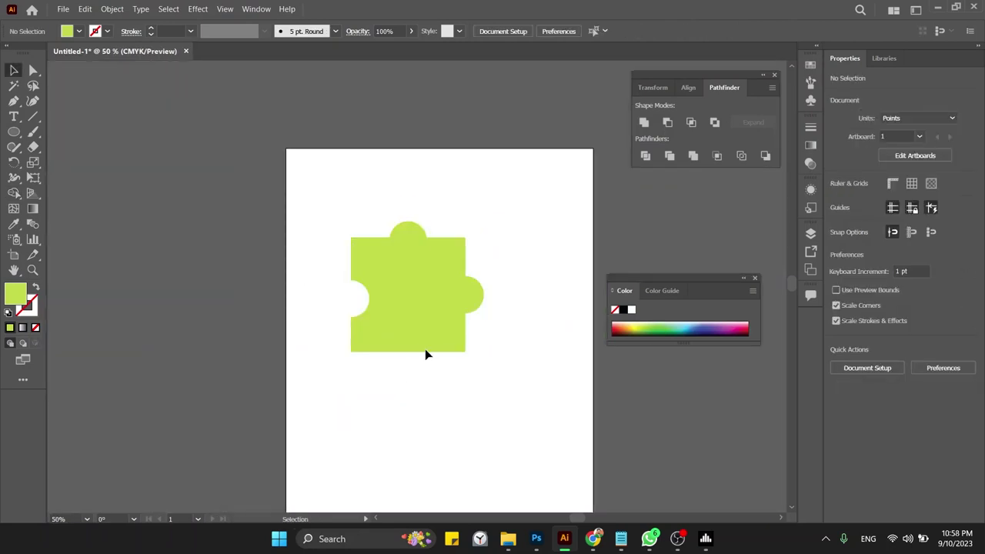
left_click_drag(425, 312, 409, 251)
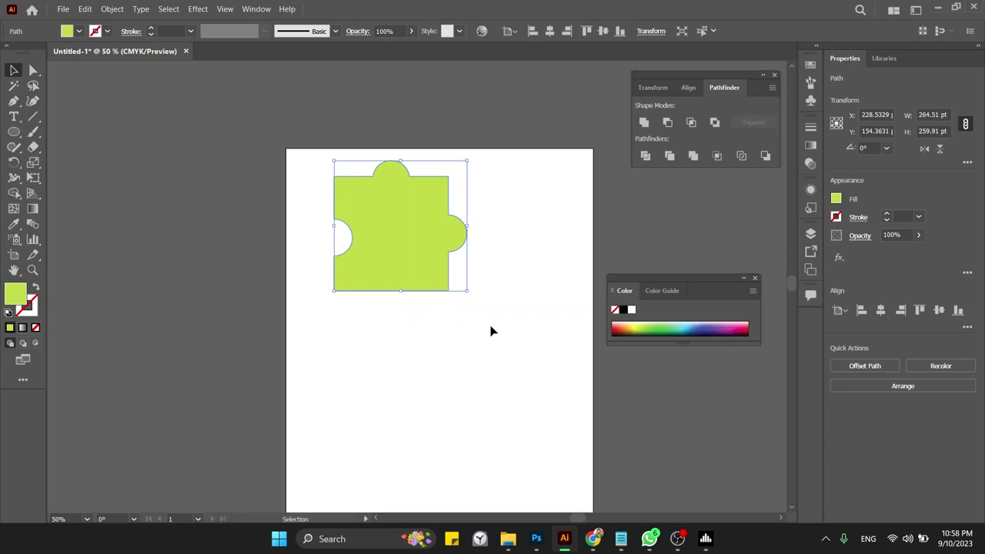
key("super+Tab")
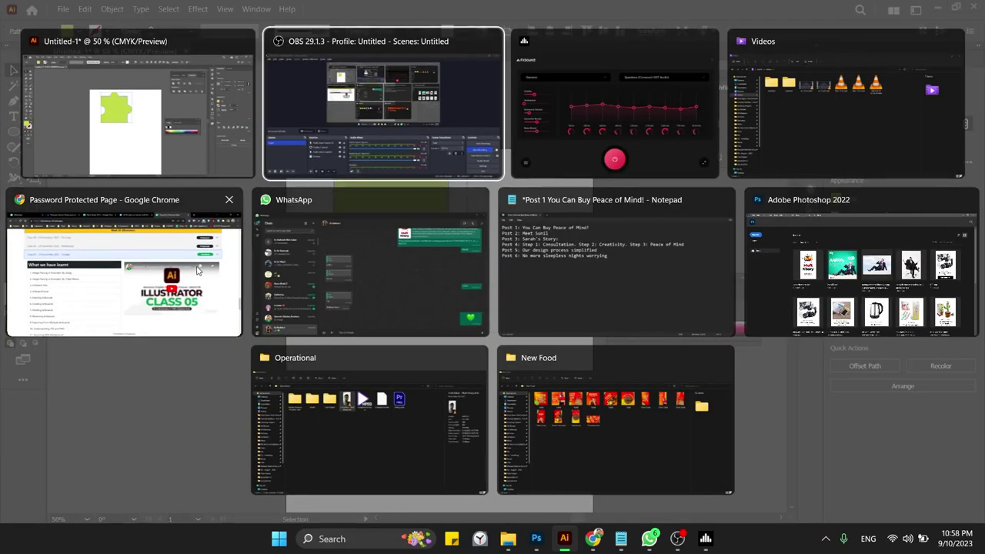
left_click(134, 104)
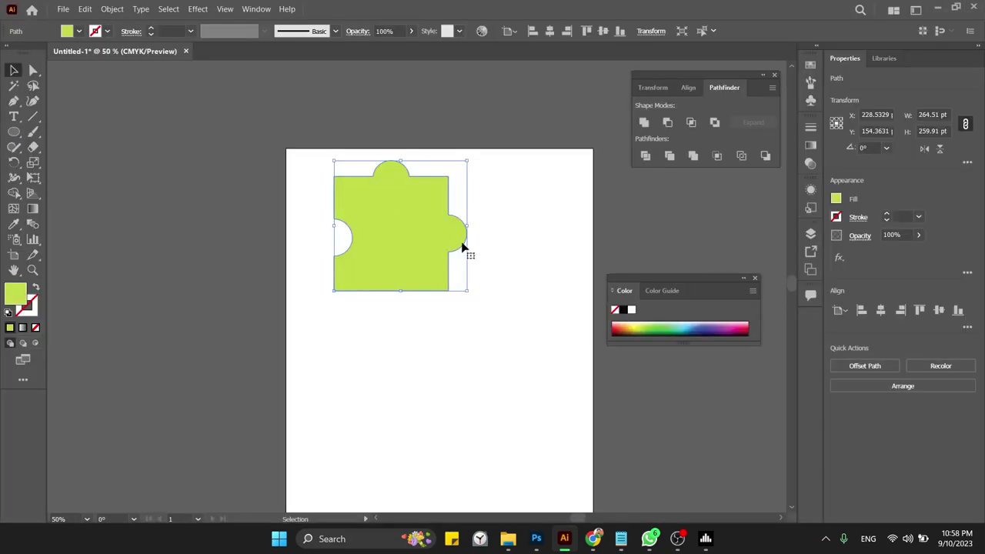
left_click(570, 297)
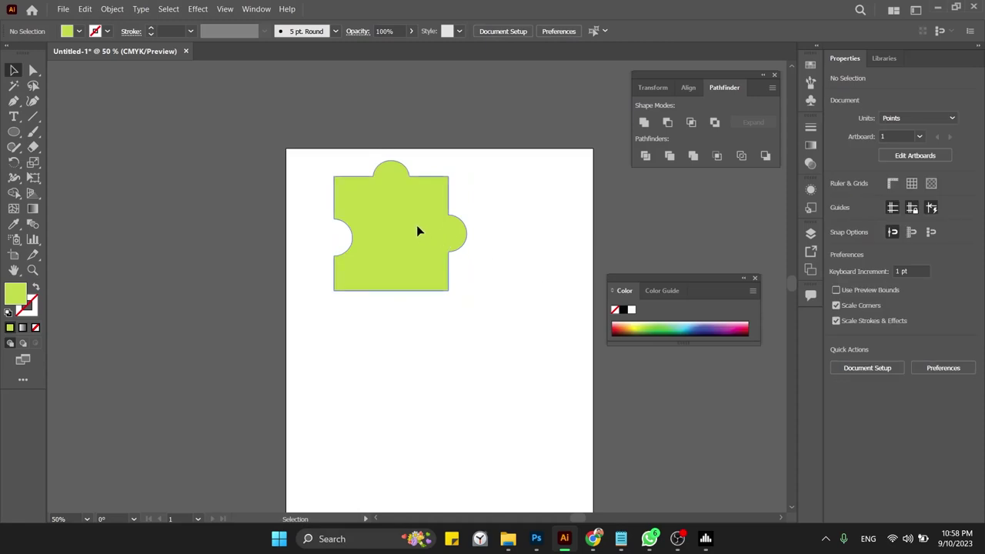
left_click_drag(418, 231, 333, 187)
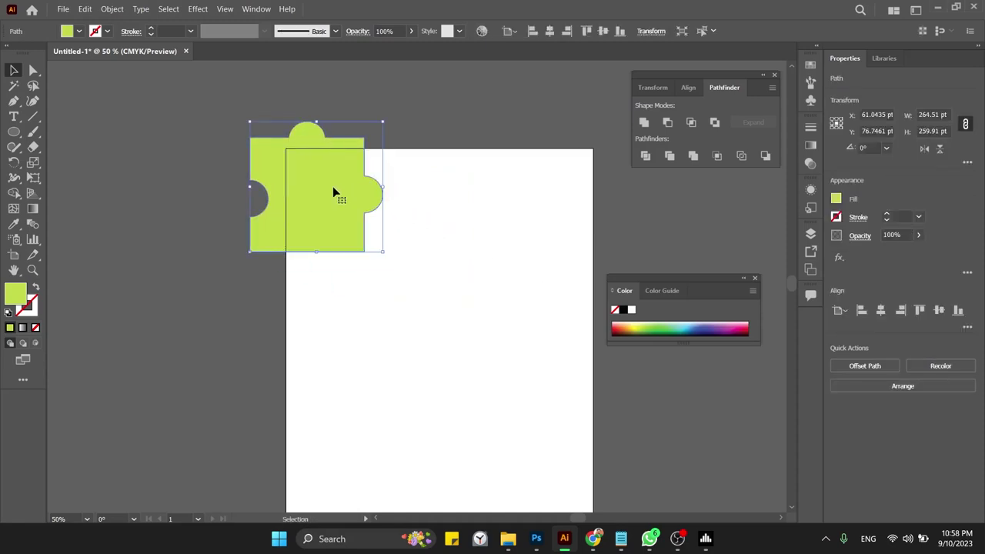
Step: Draw a green circle and place an overlapping copy offset up and right
key("l")
scroll(332, 186, "down", 2)
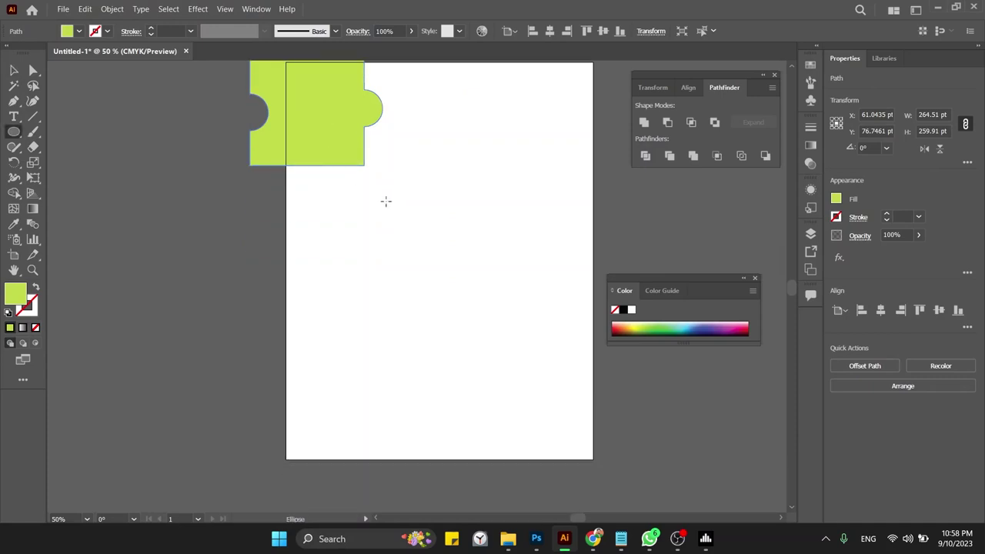
left_click_drag(385, 201, 515, 329)
key("v")
left_click_drag(451, 278, 473, 259)
left_click(405, 300, "shift")
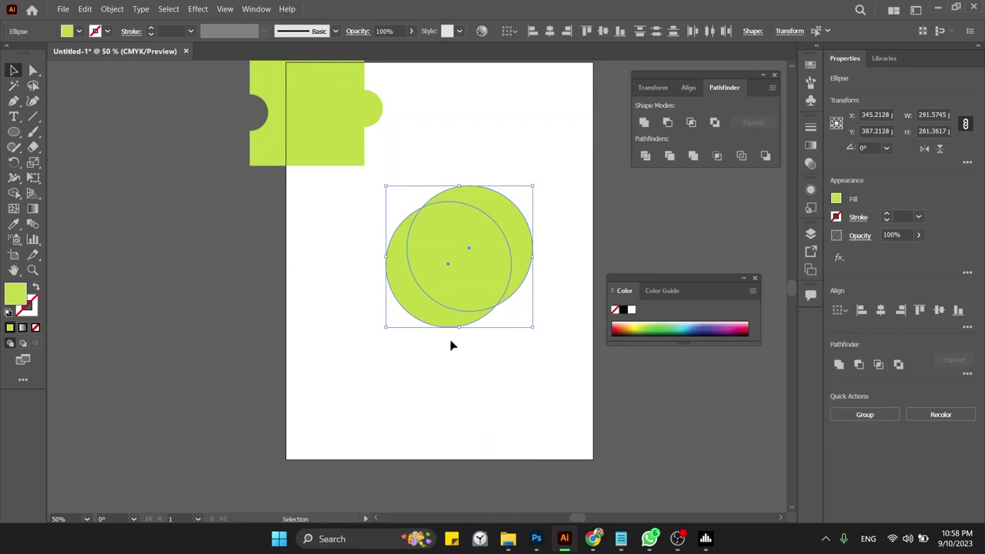
Step: Colour the upper-right circle blue and delete it with Shape Builder, leaving a crescent
left_click(578, 299)
left_click(479, 236)
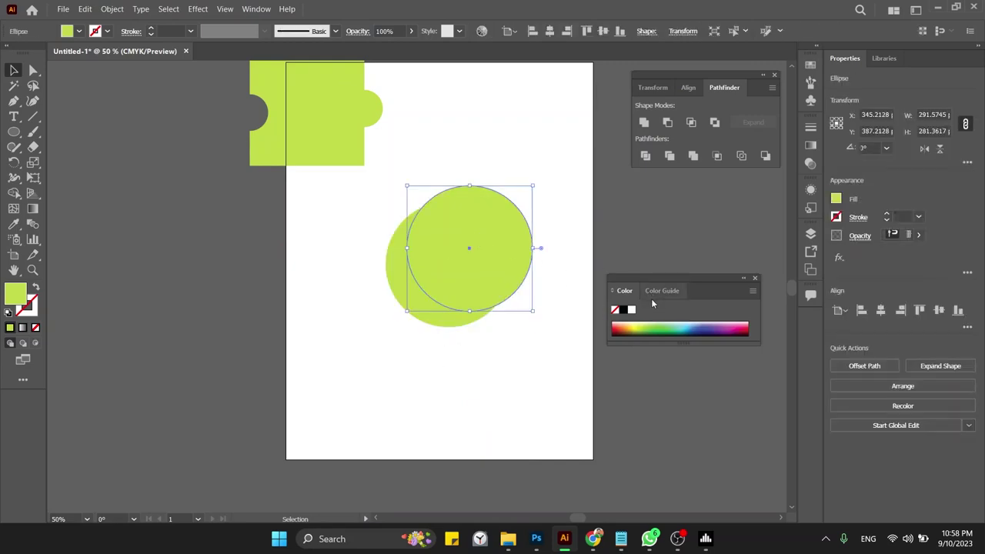
left_click_drag(658, 322, 693, 326)
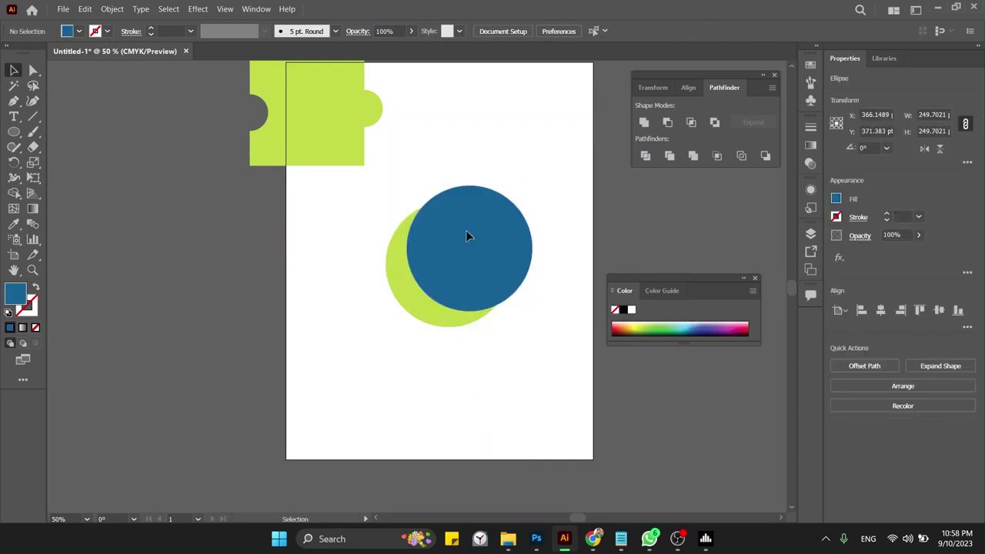
left_click_drag(362, 308, 407, 344)
key("shift+m")
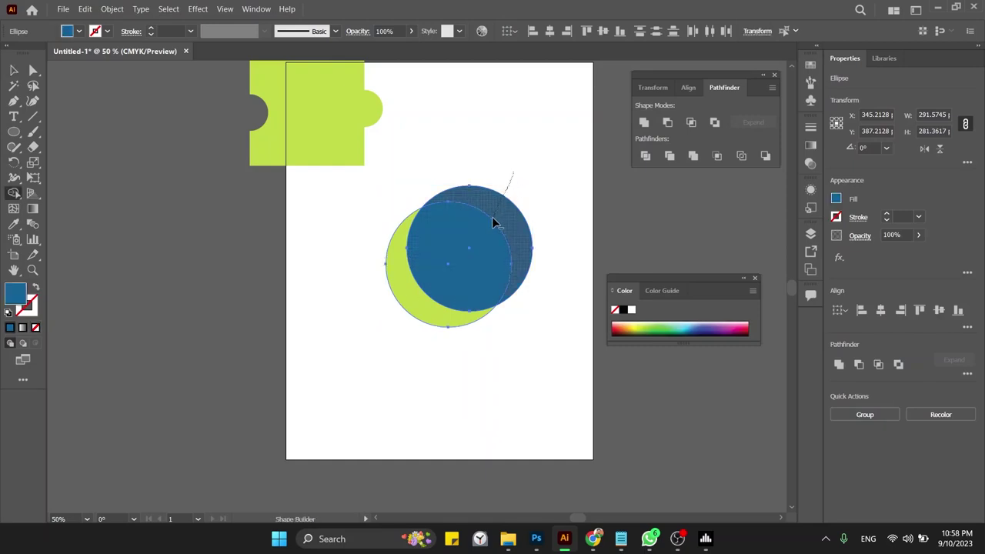
mouse_move(516, 177)
left_mouse_down()
mouse_move(492, 216)
mouse_move(517, 205)
left_mouse_up()
Step: Move the green crescent onto the pasteboard left of the artboard
key("v")
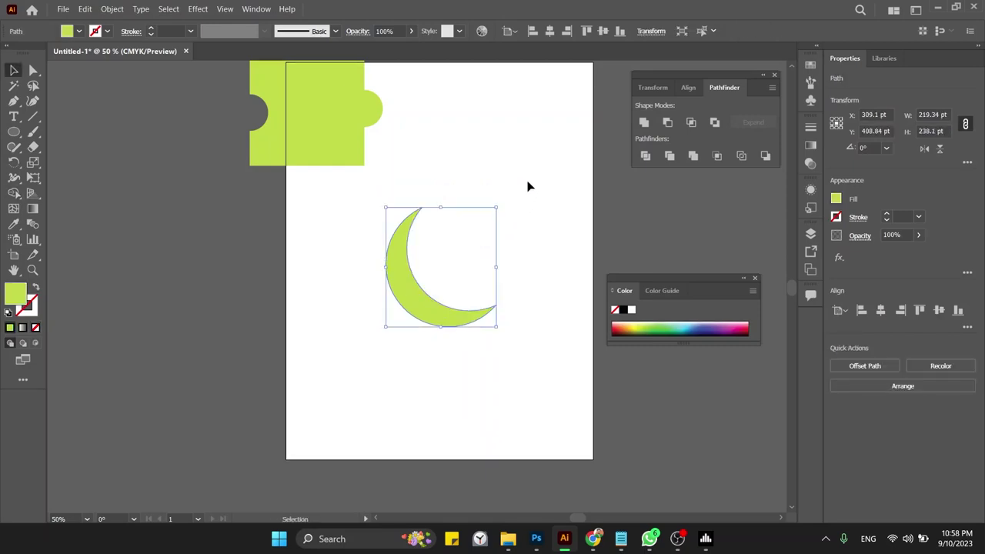
left_click(528, 187)
left_click_drag(419, 305, 388, 296)
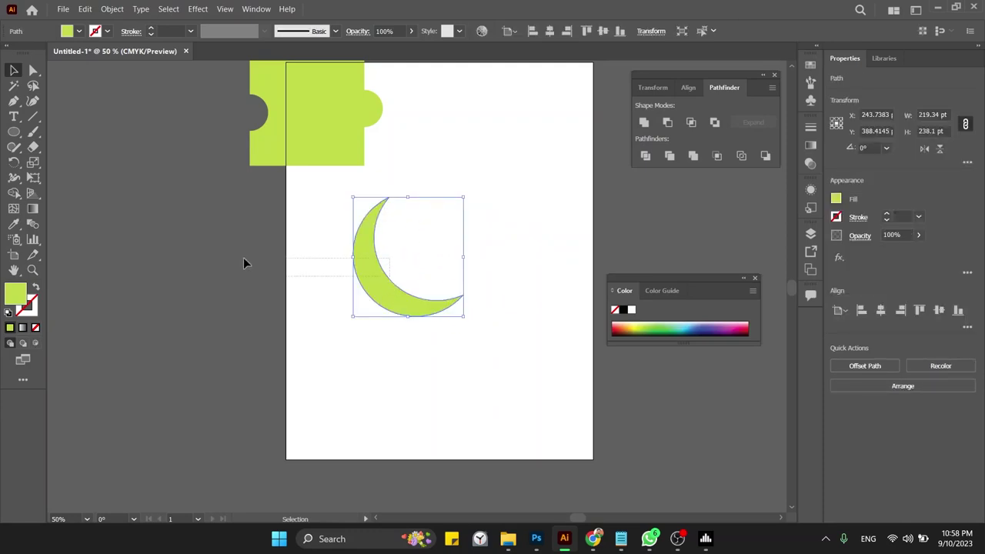
left_click_drag(408, 291, 178, 256)
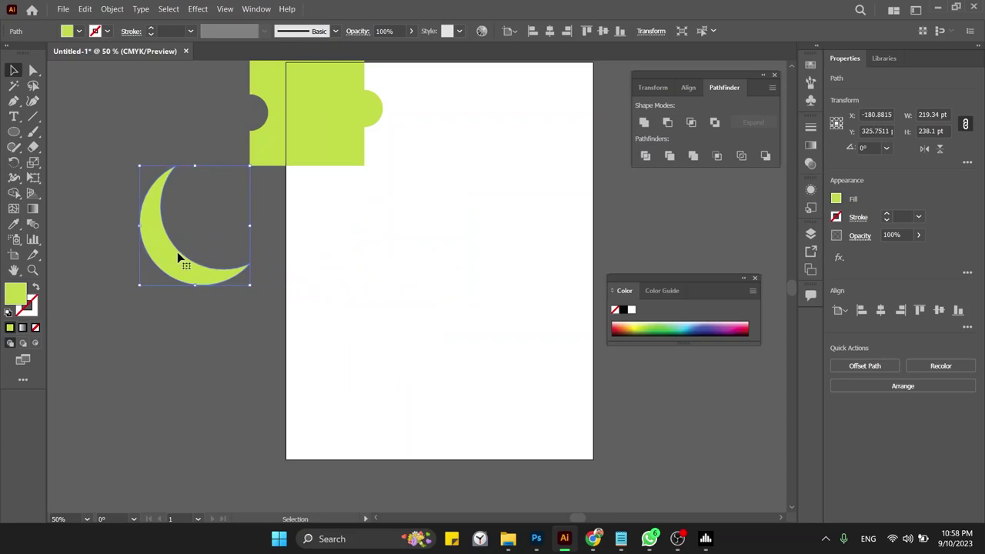
Step: Draw a green square and a circle enlarged to about 221 pt overlapping its top edge
key("m")
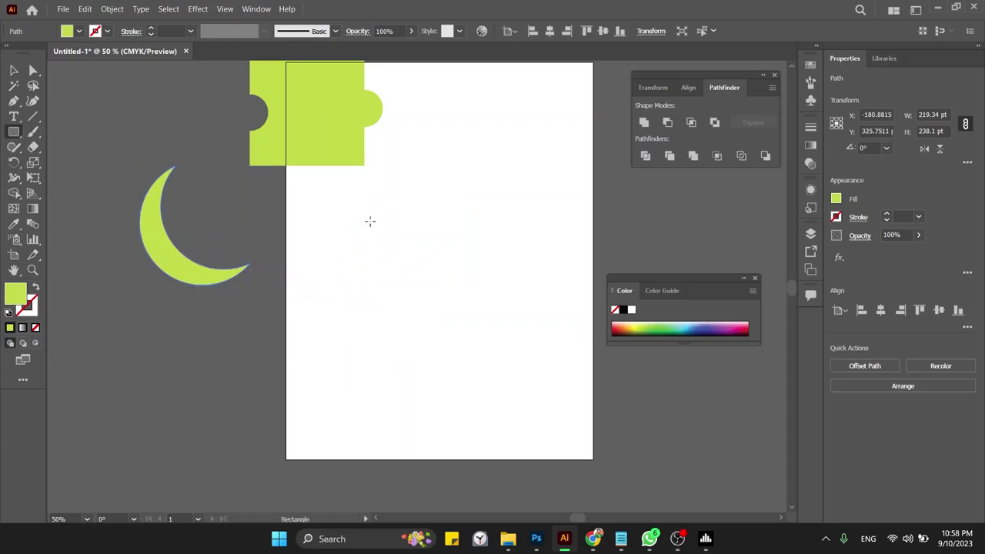
left_click_drag(371, 221, 501, 351)
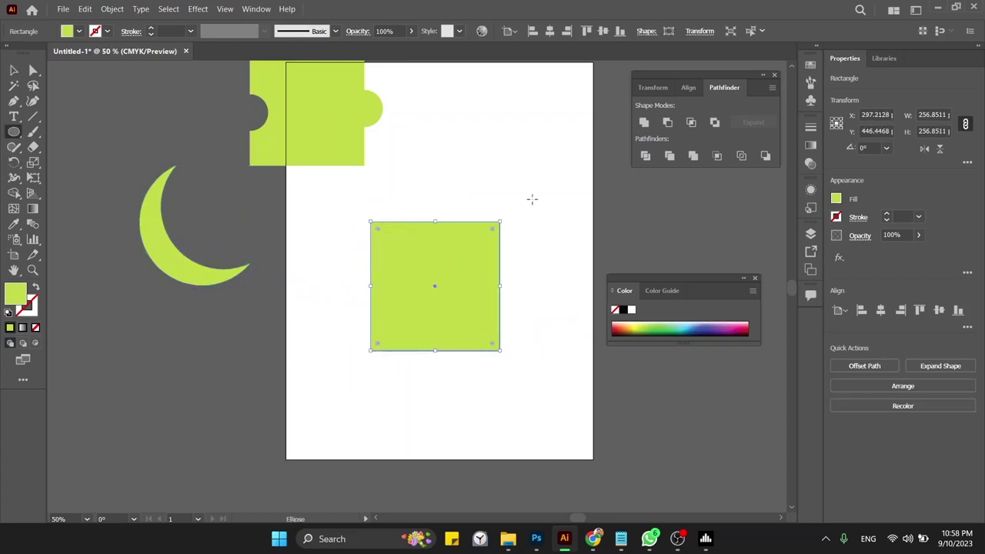
left_click_drag(504, 153, 428, 230)
key("v")
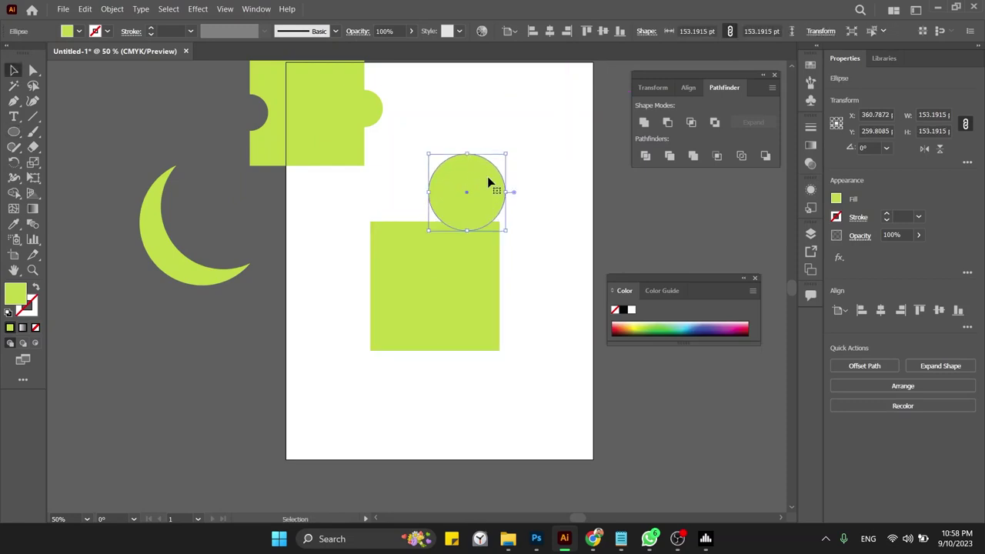
left_click_drag(484, 189, 453, 226)
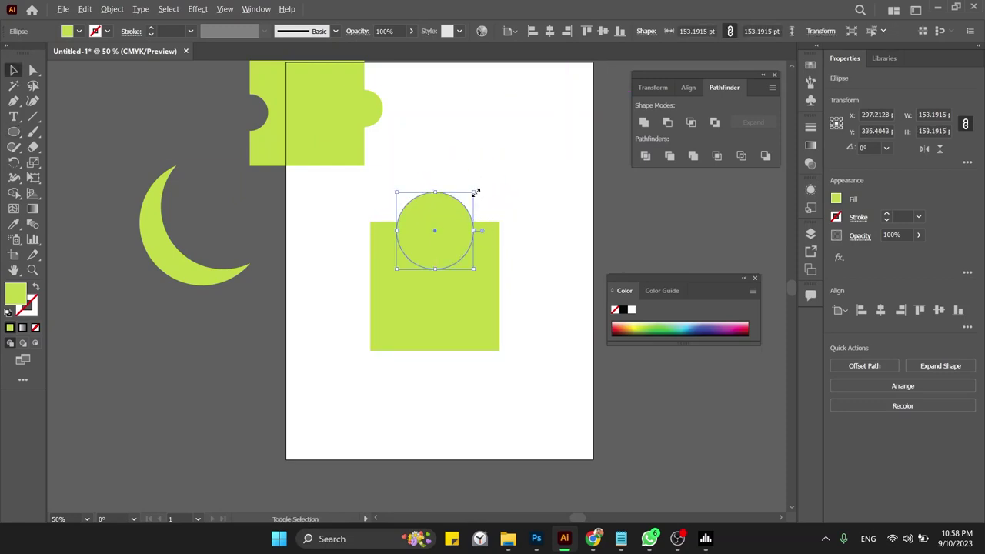
left_click_drag(477, 189, 491, 161)
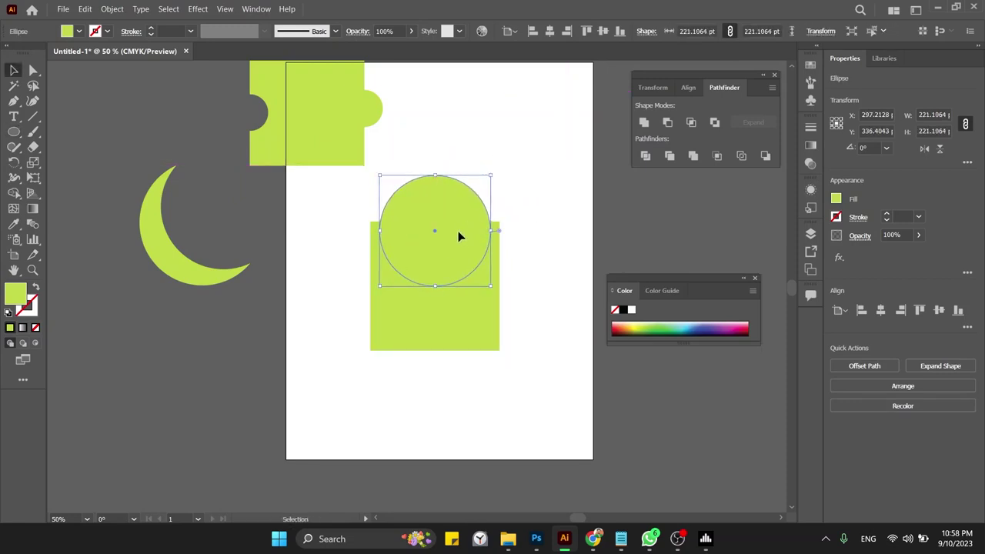
left_click_drag(462, 234, 459, 261)
Step: Colour the circle blue and cut it out of the square with Shape Builder
left_click_drag(492, 128, 479, 215)
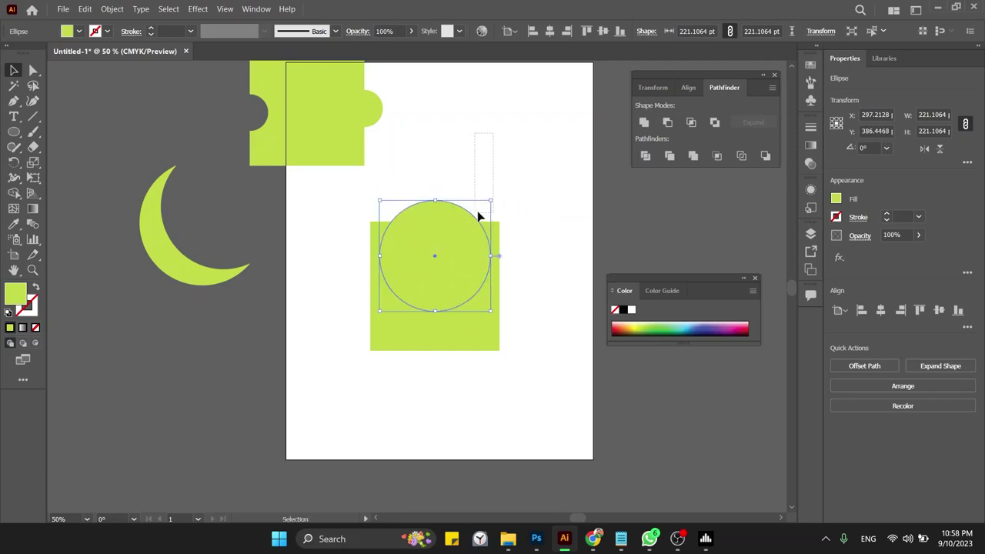
left_click(479, 277)
left_click(647, 325)
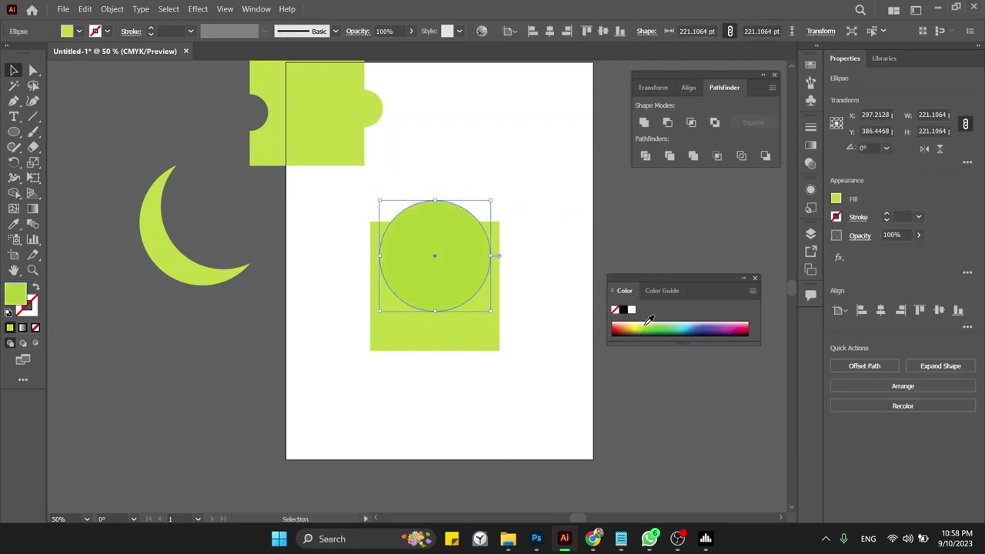
left_click(697, 330)
mouse_move(529, 174)
left_mouse_down()
mouse_move(484, 219)
mouse_move(413, 335)
left_mouse_up()
key("shift+m")
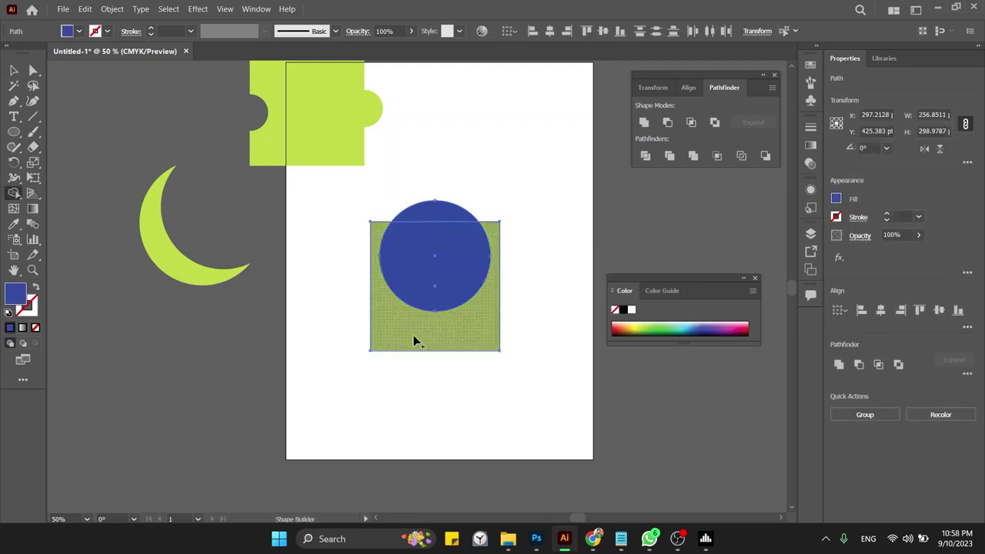
left_click_drag(431, 175, 431, 223, "alt")
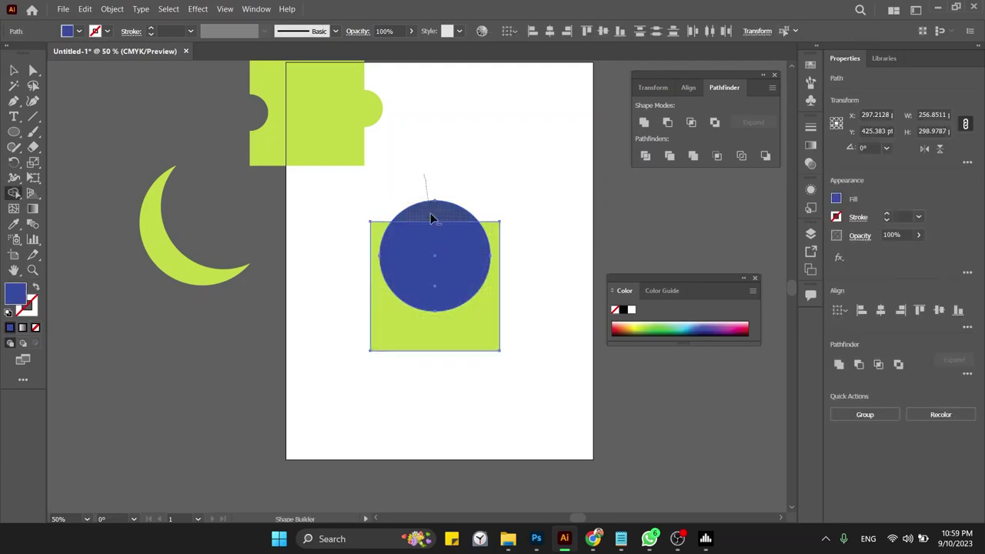
Step: Move the notched square onto the pasteboard below the crescent
key("v")
left_click(520, 186)
left_click_drag(446, 378, 220, 397)
left_click_drag(209, 412, 209, 411)
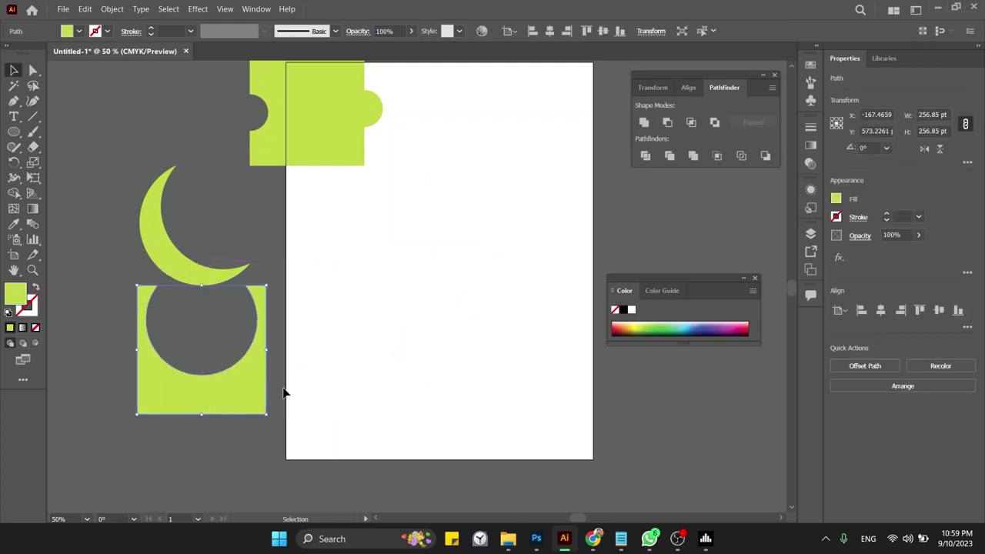
left_click(228, 334)
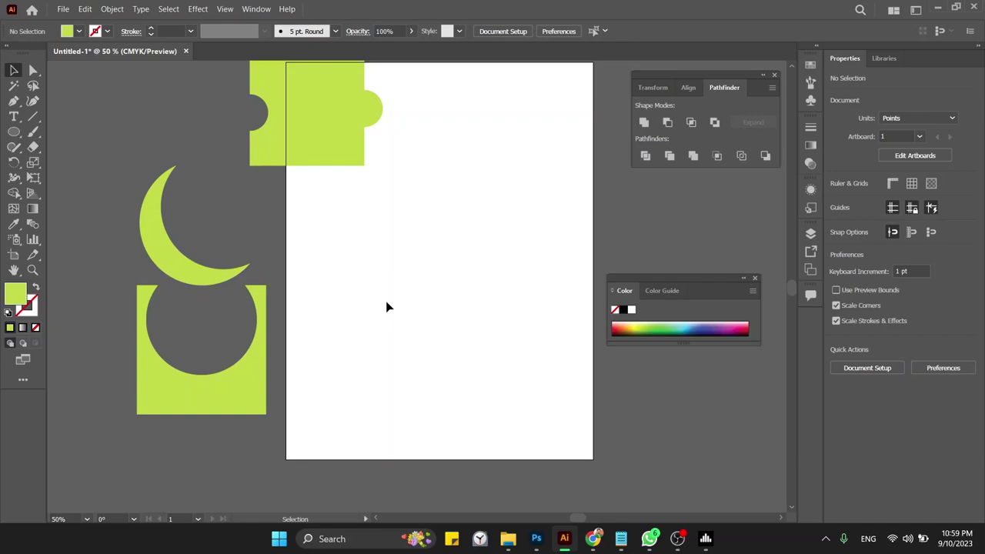
Step: Draw a second circle and colour the larger circle purple
key("l")
mouse_move(383, 240)
left_mouse_down()
mouse_move(463, 287)
mouse_move(538, 223)
left_mouse_up()
key("v")
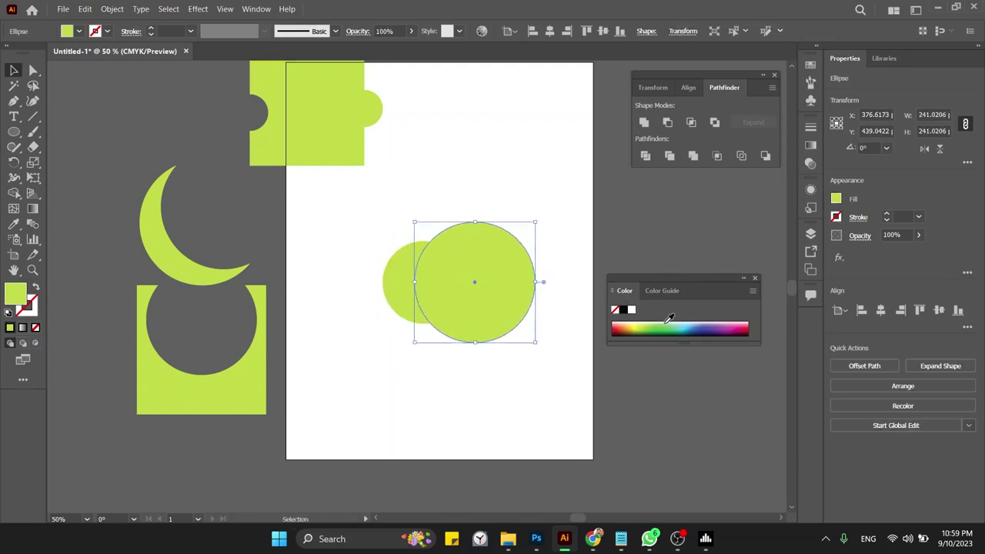
left_click(711, 328)
Step: Centre the two circles on each other and send the purple circle backward
left_click_drag(532, 195, 396, 347)
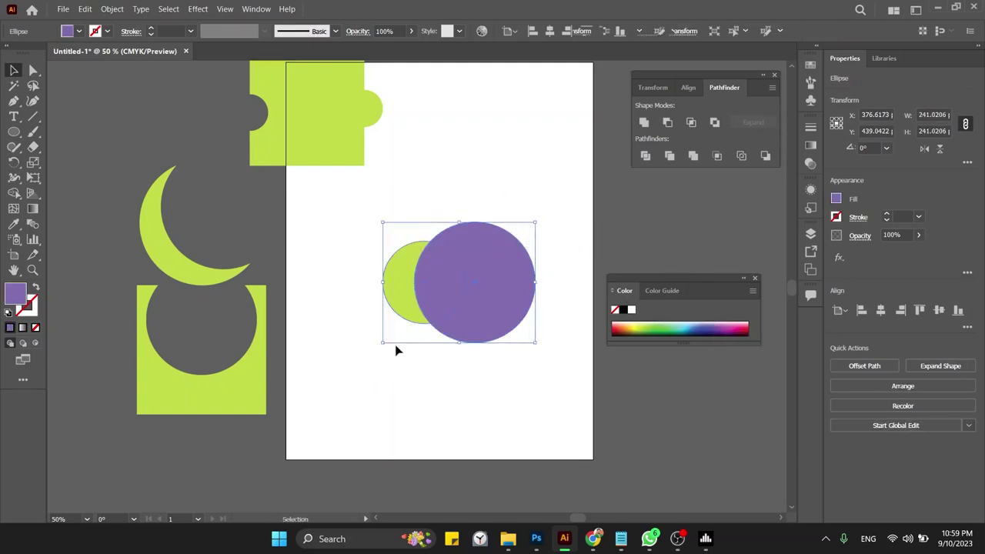
left_click(880, 309)
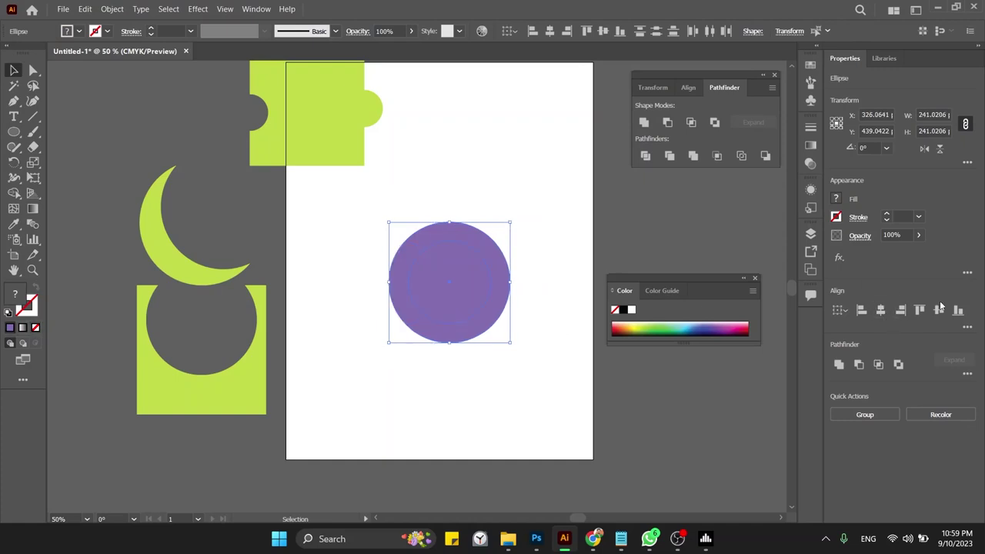
left_click(940, 310)
left_click(527, 237)
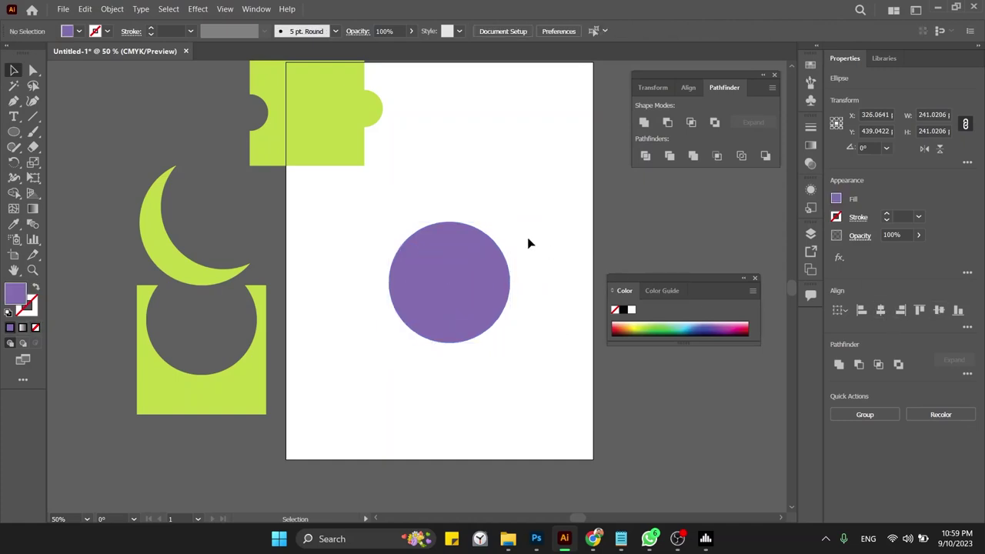
left_click(476, 282)
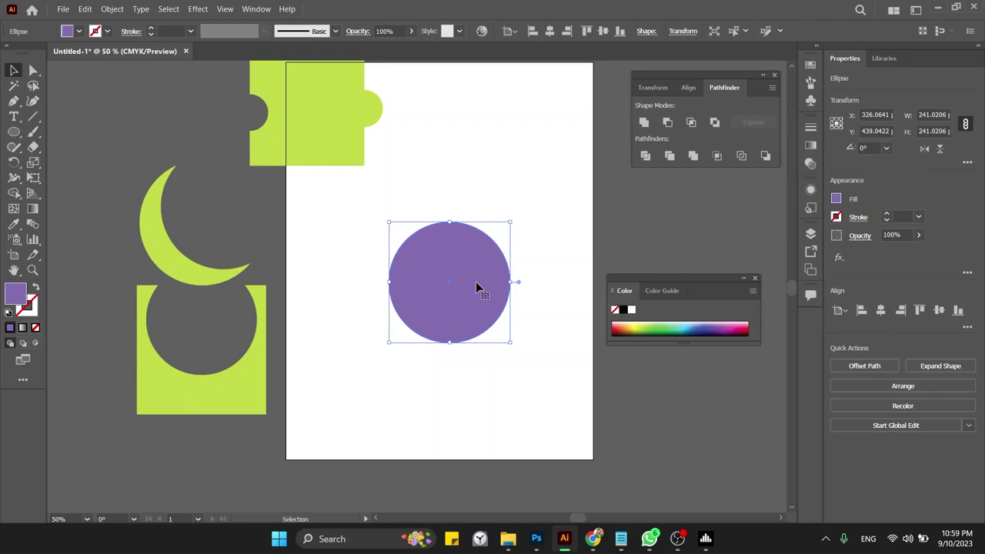
key("ctrl+shift+bracketleft")
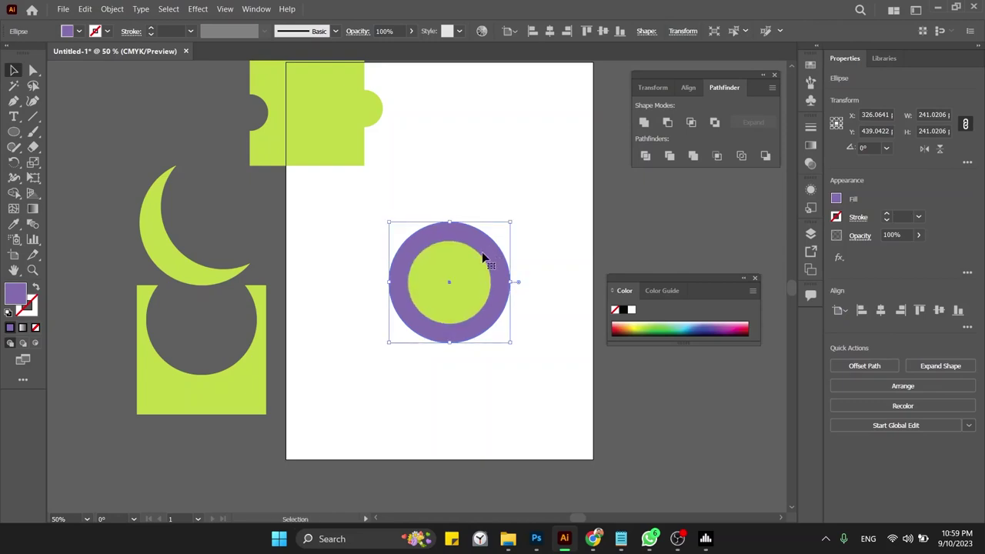
Step: Remove the inner green circle with Shape Builder, leaving a purple ring
left_click(479, 265)
left_click(510, 235)
left_click(484, 276)
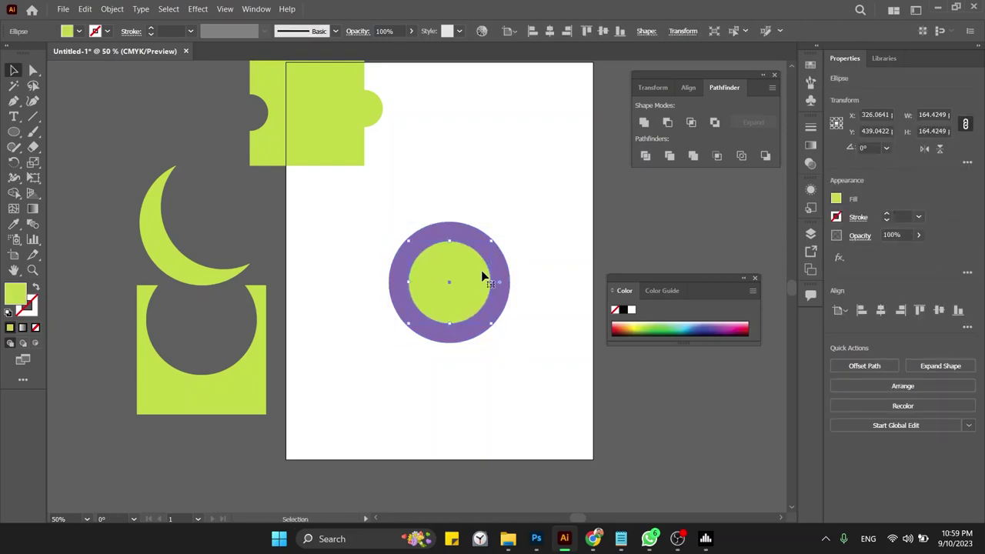
left_click_drag(532, 213, 435, 324)
key("shift+m")
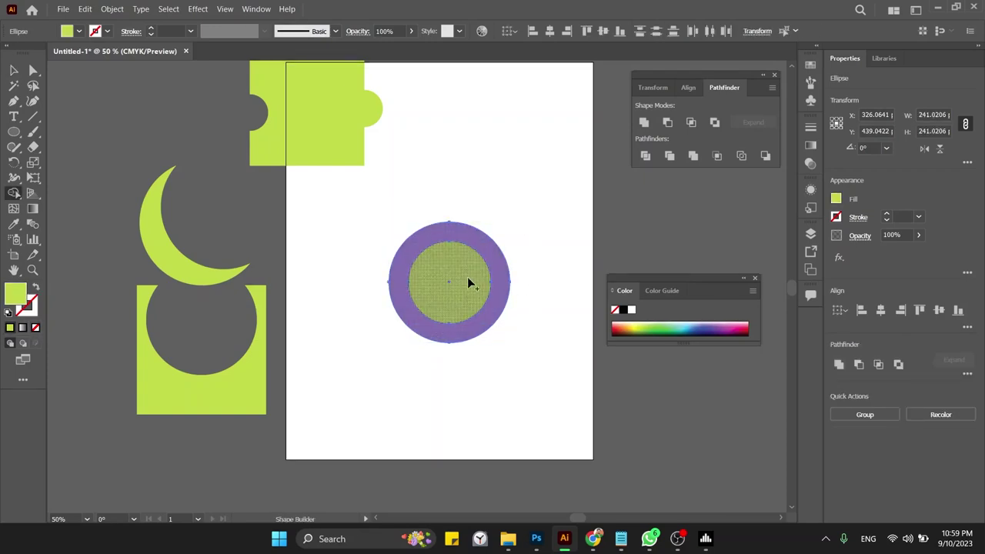
left_click(464, 263, "alt")
Step: Move the 241 pt purple ring onto the artboard's lower-left edge
key("v")
left_click(499, 215)
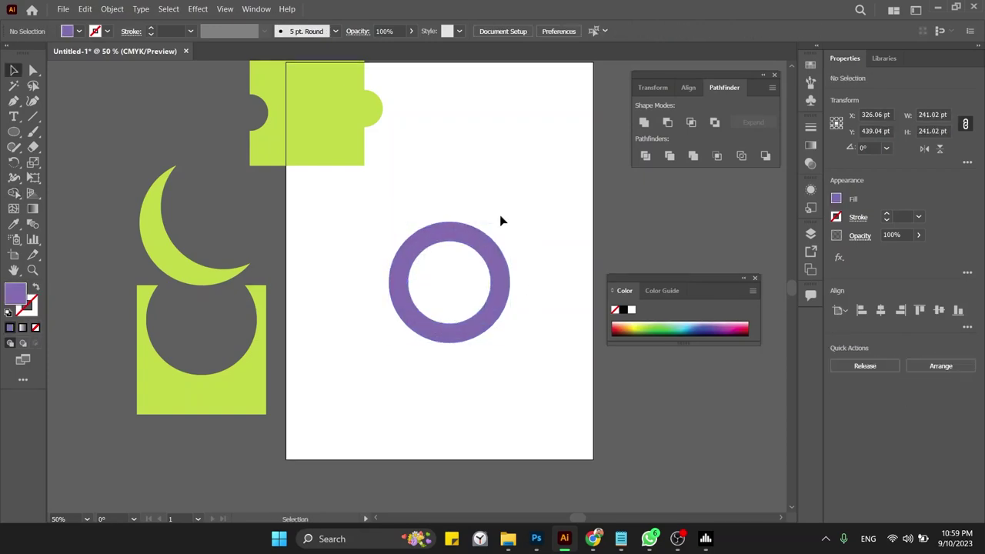
mouse_move(486, 245)
left_mouse_down()
mouse_move(496, 230)
mouse_move(386, 219)
mouse_move(268, 181)
mouse_move(365, 225)
mouse_move(364, 340)
mouse_move(303, 387)
left_mouse_up()
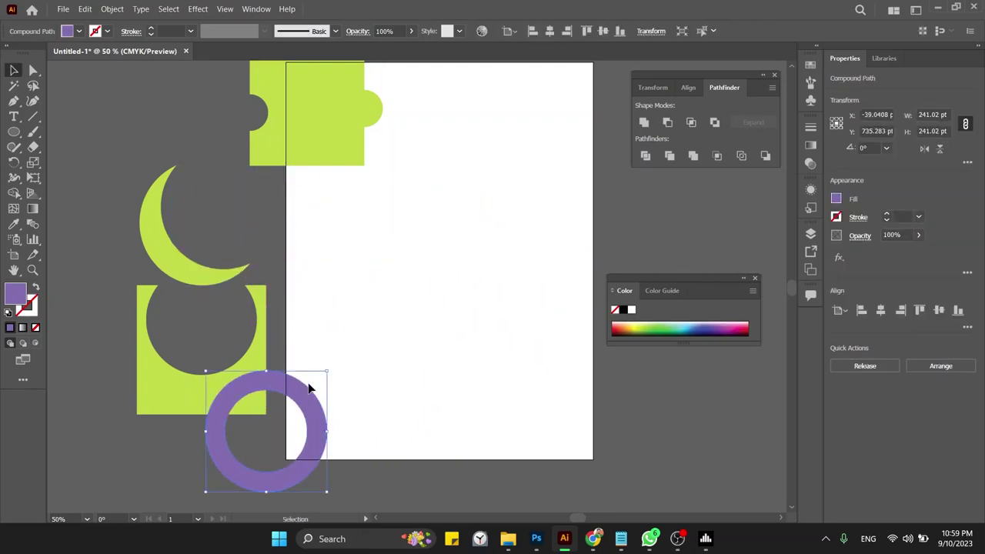
left_click(245, 371, "shift")
Step: Draw a square near the artboard centre and fill it bright lime green
key("m")
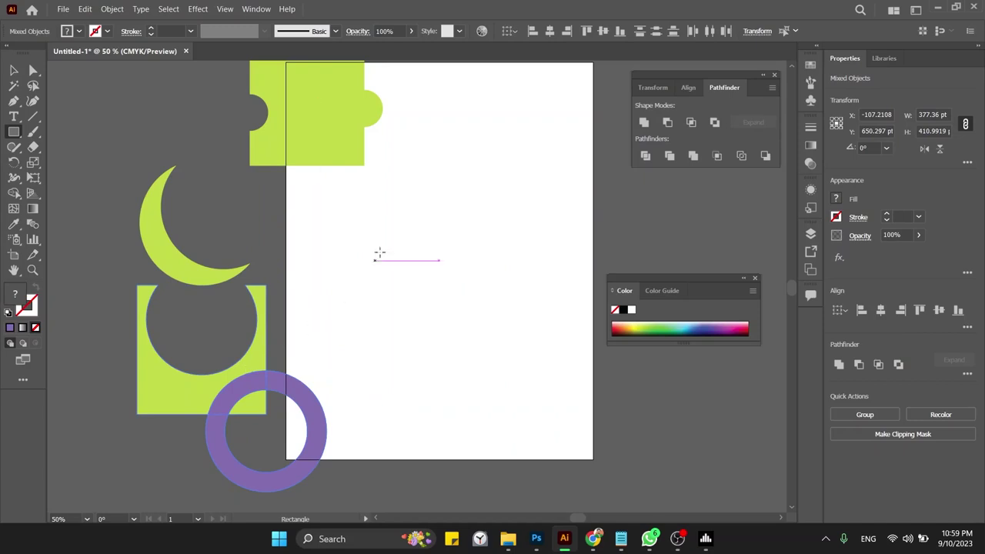
mouse_move(366, 207)
left_mouse_down()
mouse_move(497, 324)
mouse_move(502, 342)
left_mouse_up()
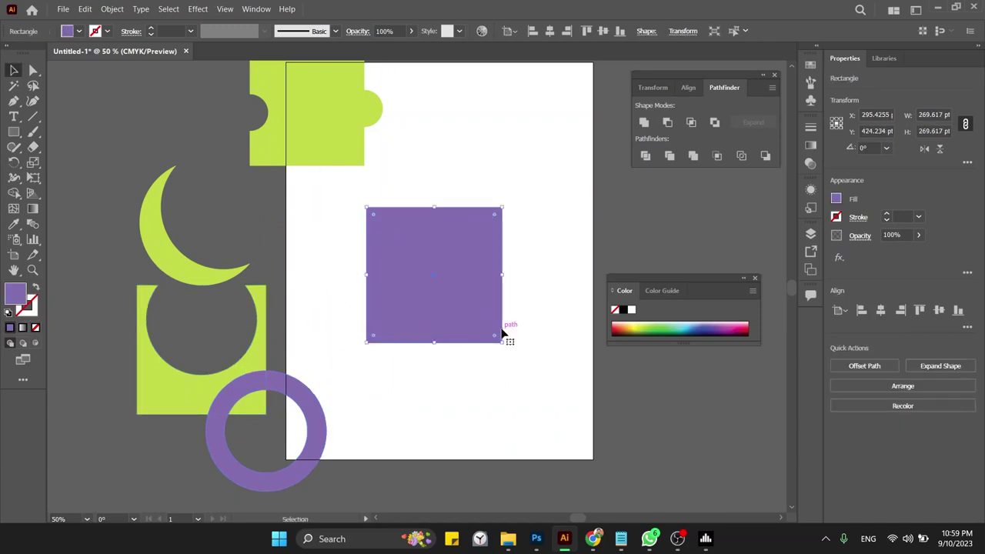
left_click(642, 325)
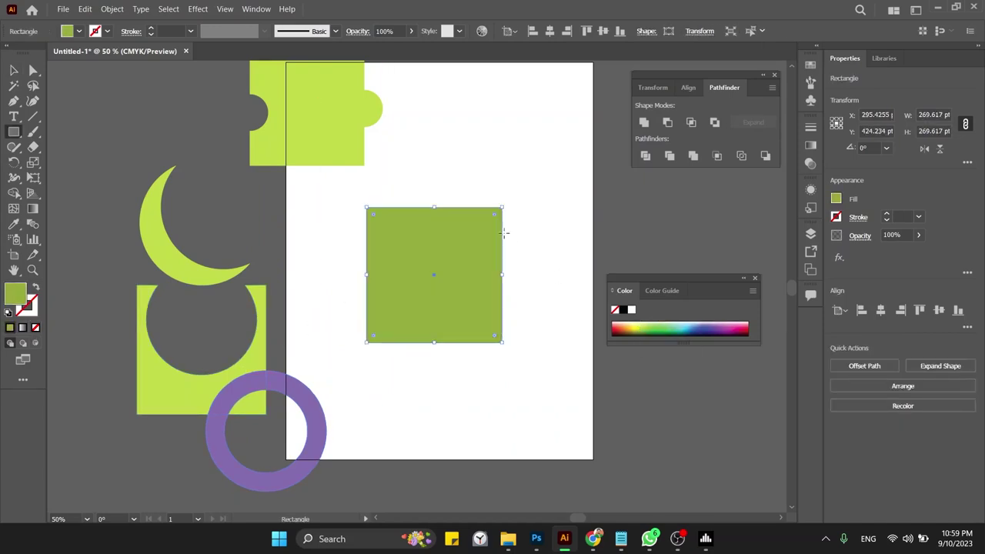
left_click(636, 327)
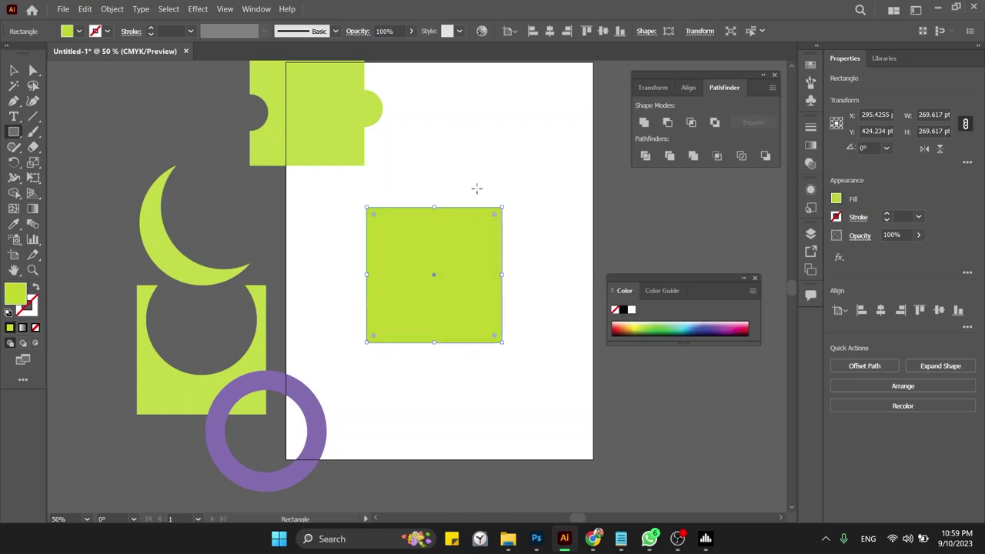
Step: Draw a thin dark-green bar and repeat copies across the square with Ctrl+D
left_click_drag(485, 208, 477, 342)
left_click(642, 331)
key("v")
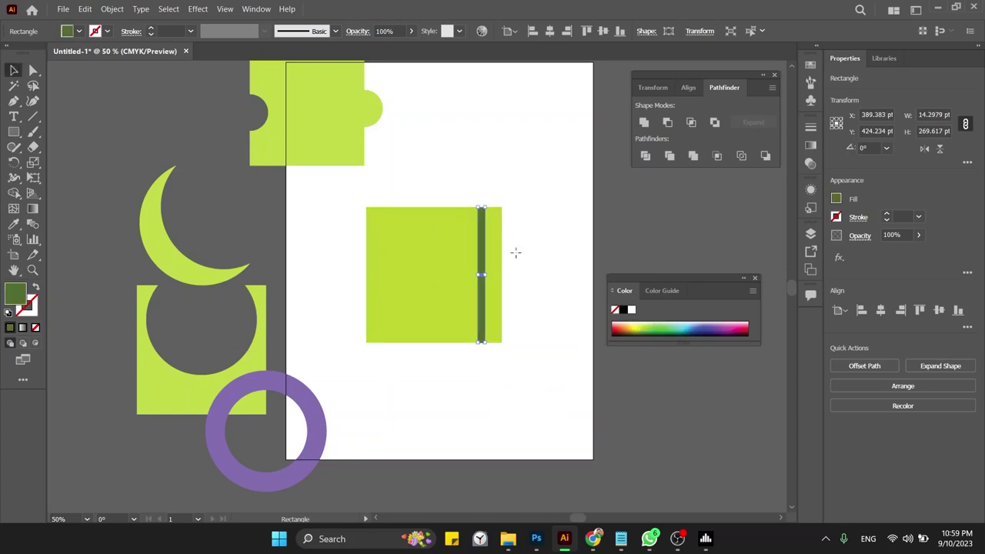
left_click(515, 252)
mouse_move(484, 258)
left_mouse_down()
mouse_move(387, 265)
mouse_move(373, 252)
mouse_move(385, 235)
left_mouse_up()
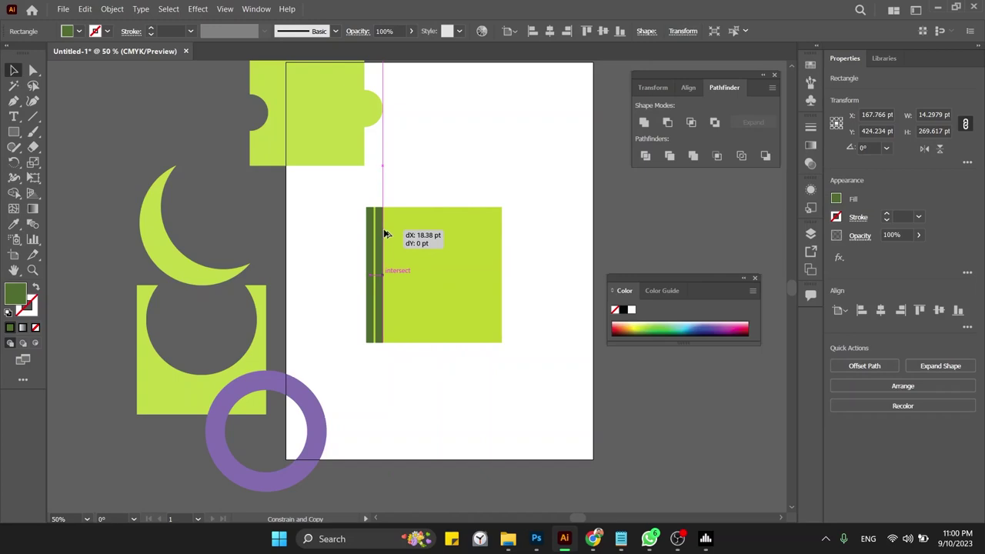
left_click_drag(385, 235, 389, 235)
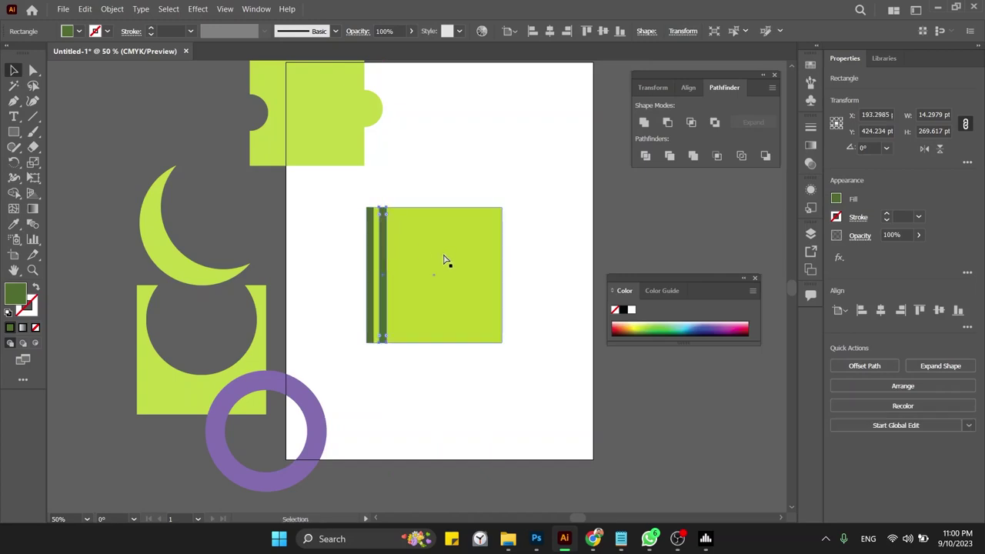
key("ctrl+d")
key("ctrl+d")
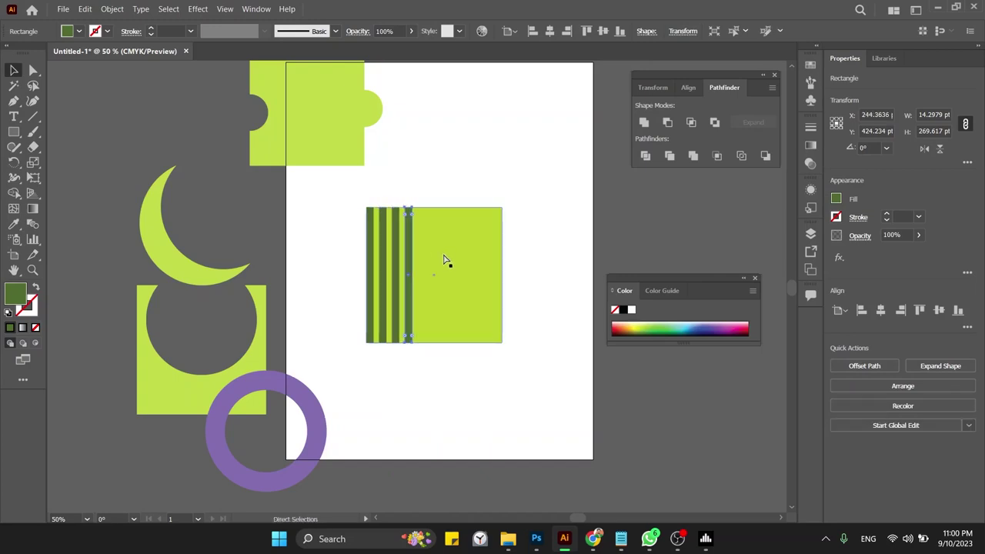
key("ctrl+d")
key("ctrl+d")
key("ctrl+d")
key("ctrl+d")
key("ctrl+d")
key("ctrl+d")
key("ctrl+d")
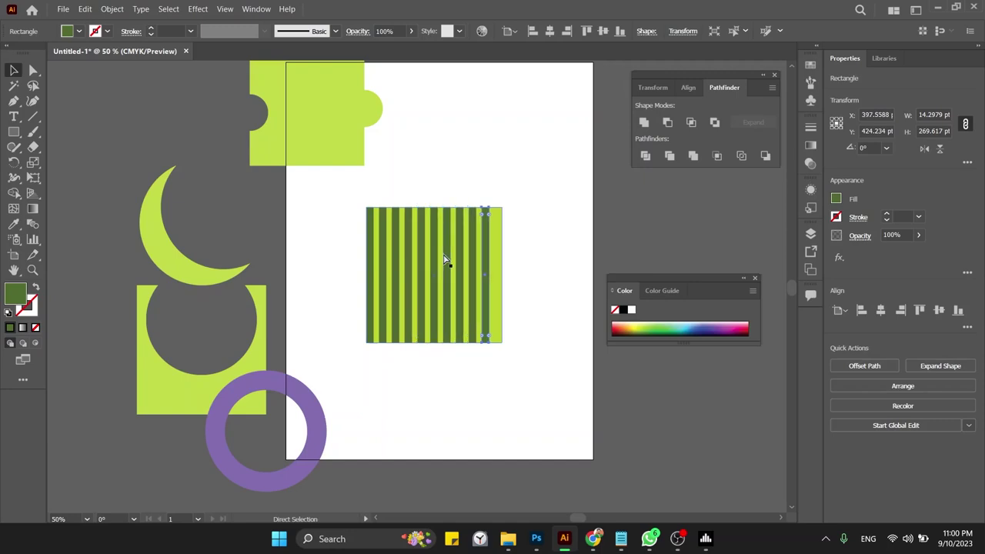
key("ctrl+d")
Step: Select the striped square and fix the left-edge stripe fills with Shape Builder
left_click(560, 188)
mouse_move(546, 146)
left_mouse_down()
mouse_move(544, 207)
mouse_move(333, 381)
mouse_move(331, 369)
left_mouse_up()
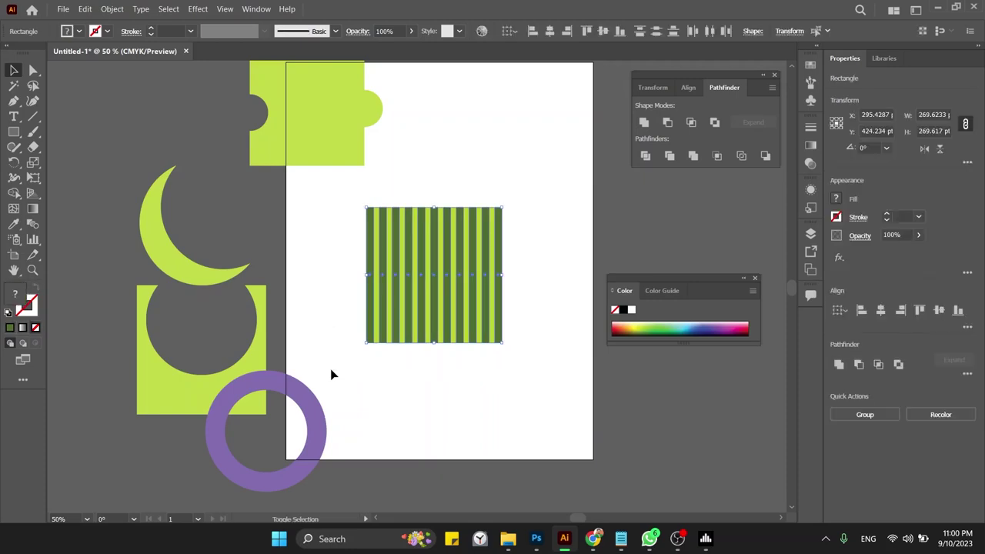
key("shift+m")
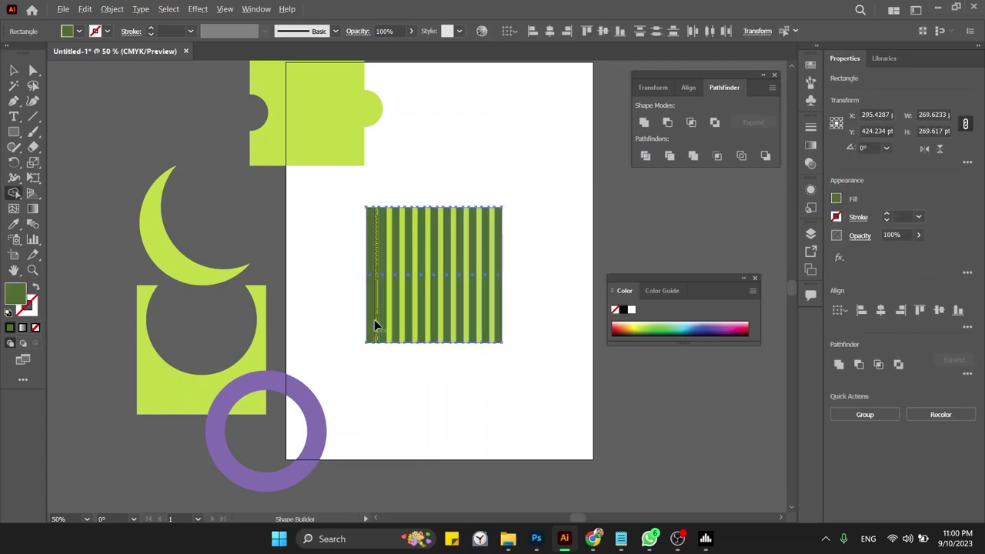
left_click(374, 320)
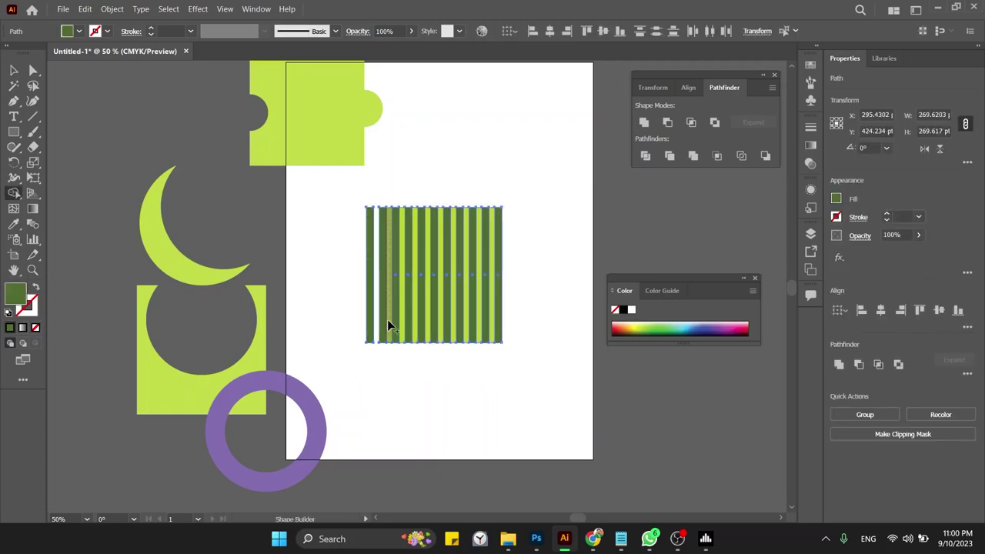
left_click(387, 322)
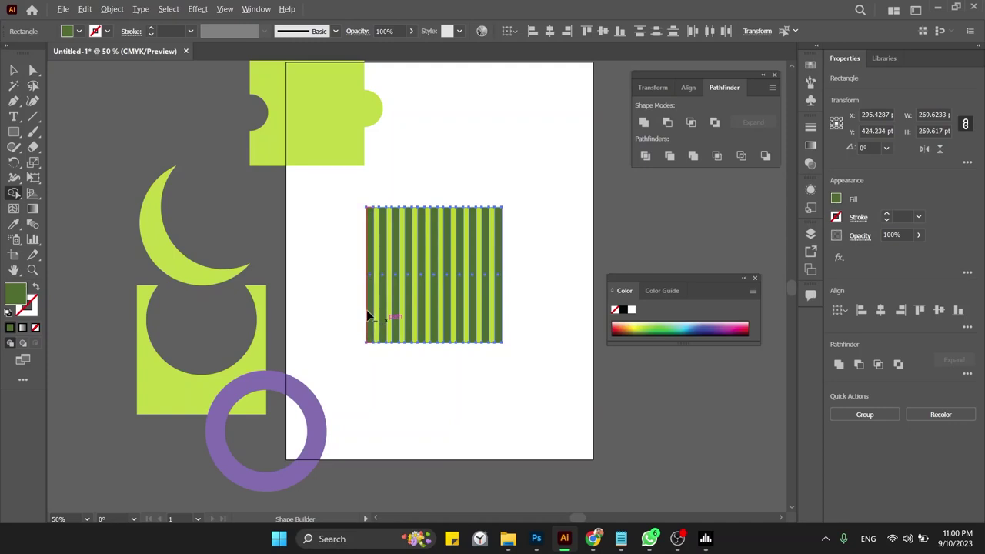
left_click(368, 311)
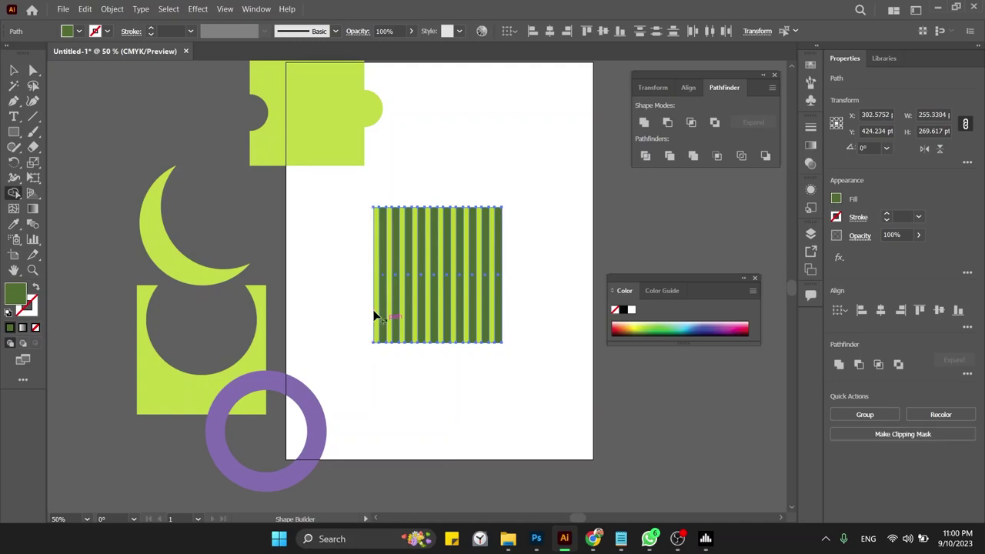
left_click(375, 313)
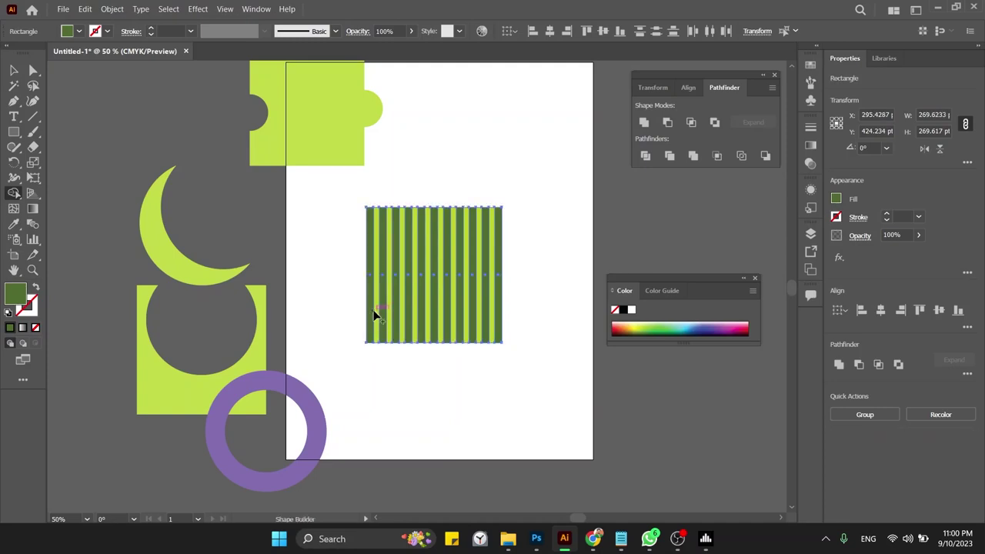
Step: Select all the dark-green bars together
key("v")
left_click(397, 352)
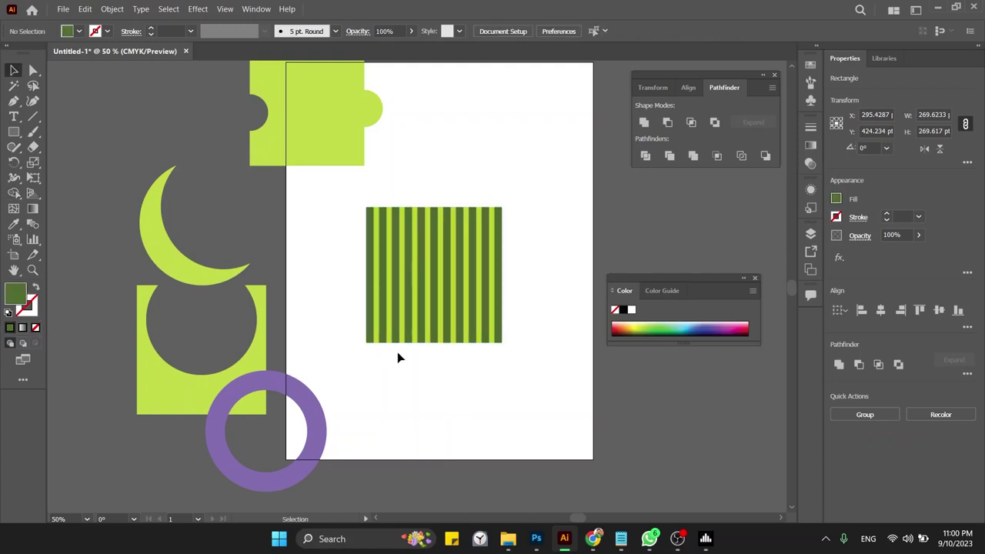
left_click(386, 307)
key("alt+s")
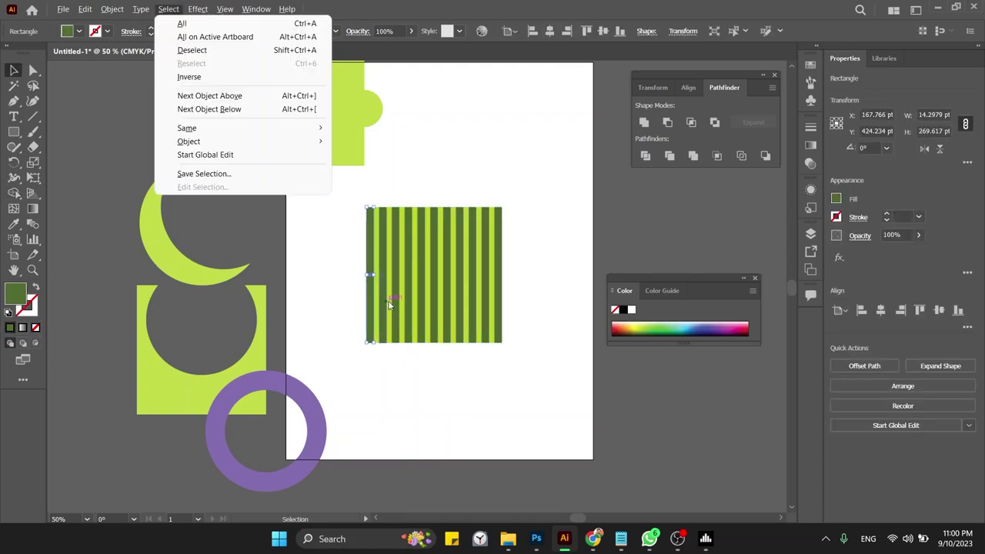
key("Escape")
left_click(389, 301, "shift")
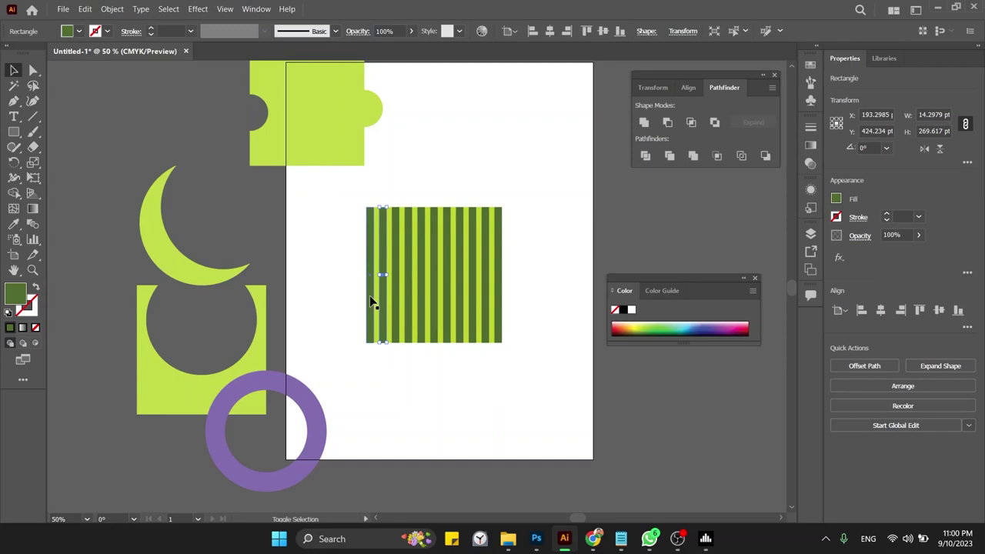
left_click(407, 275, "shift")
left_click(420, 270, "shift")
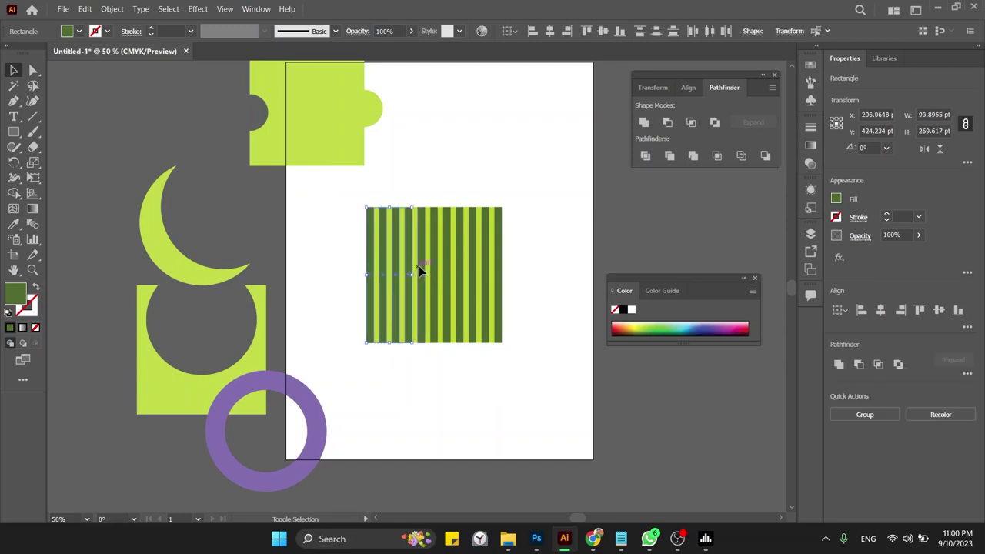
left_click(435, 269, "shift")
left_click(437, 271, "shift")
left_click(448, 266, "shift")
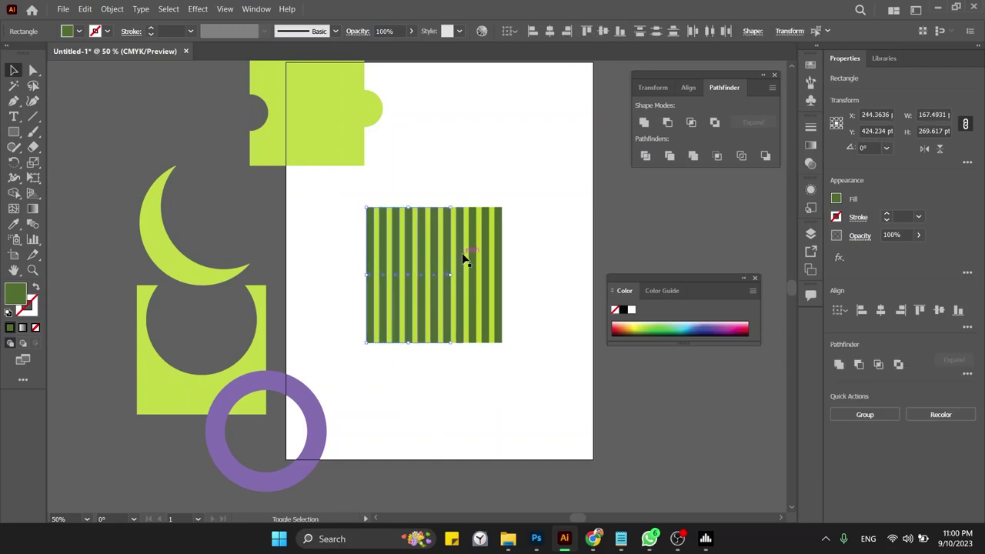
left_click(472, 259, "shift")
left_click(482, 257, "shift")
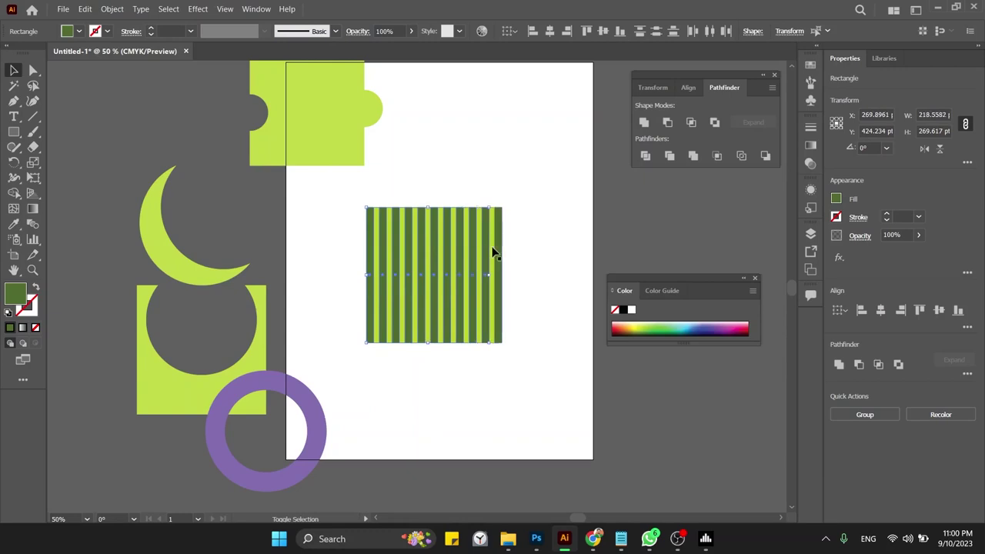
left_click(493, 252, "shift")
Step: Copy the bars to the right, rotate them 90°, and lay them across the vertical bars
left_click_drag(500, 250, 605, 245)
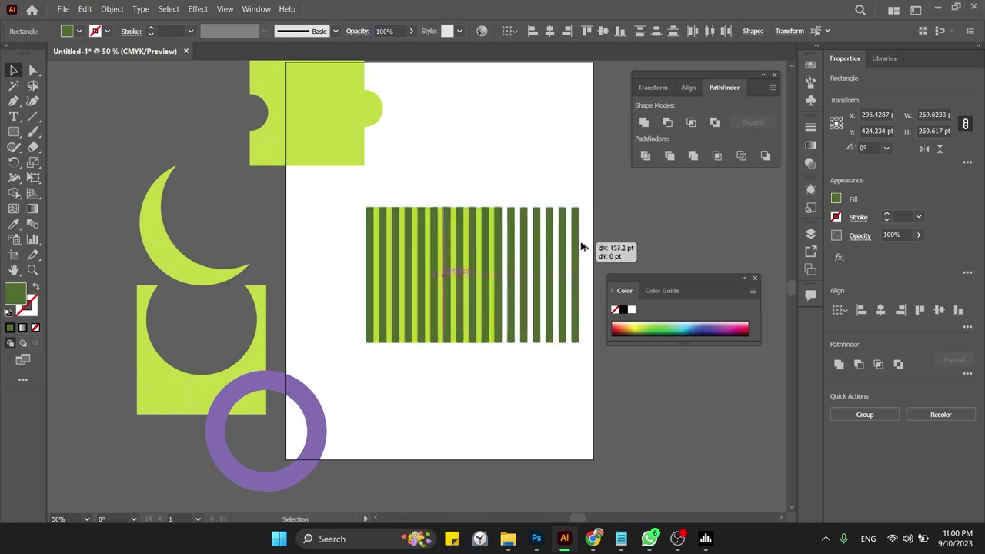
left_click_drag(616, 201, 509, 201)
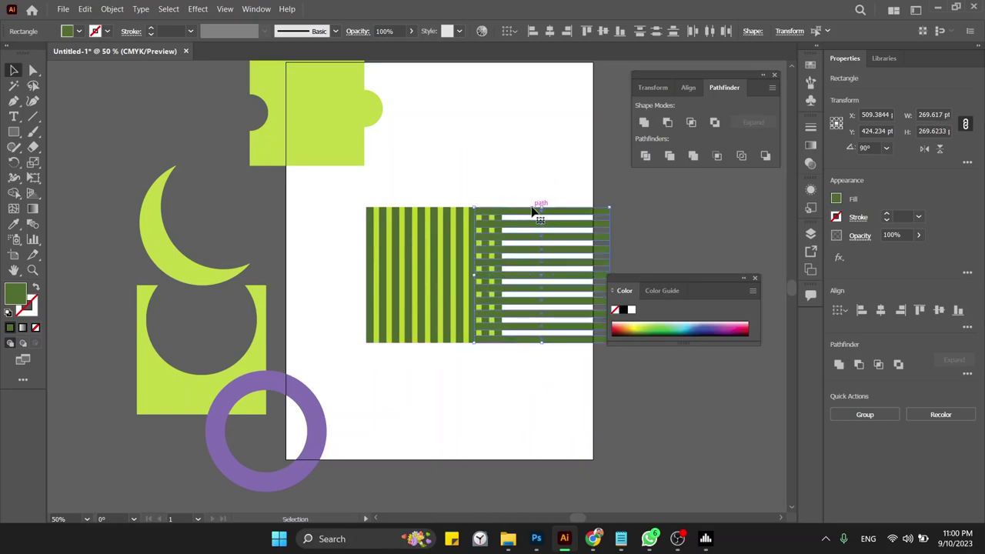
left_click_drag(533, 212, 425, 241)
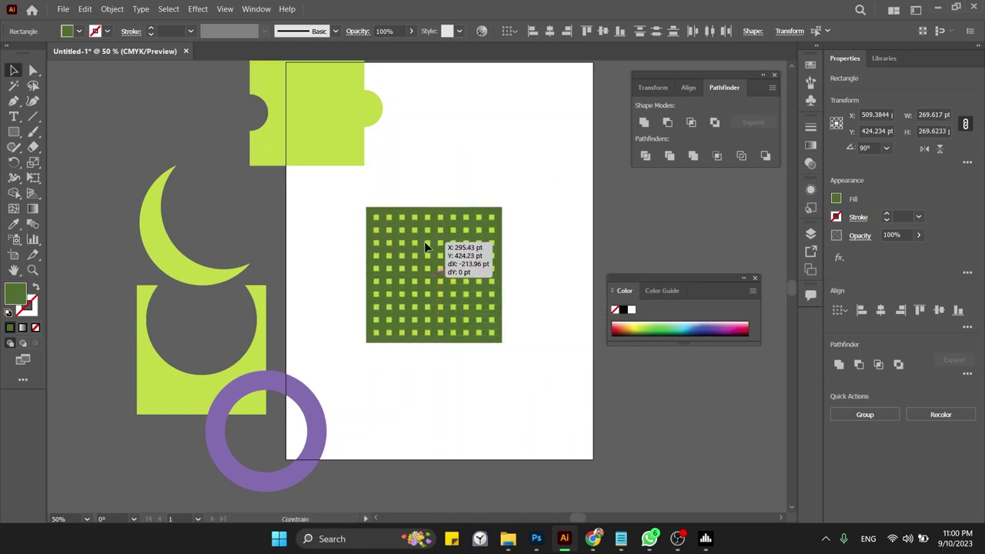
left_click(507, 125)
Step: Select the whole grid, zoom in on it, and activate Shape Builder
left_click_drag(529, 197, 344, 379)
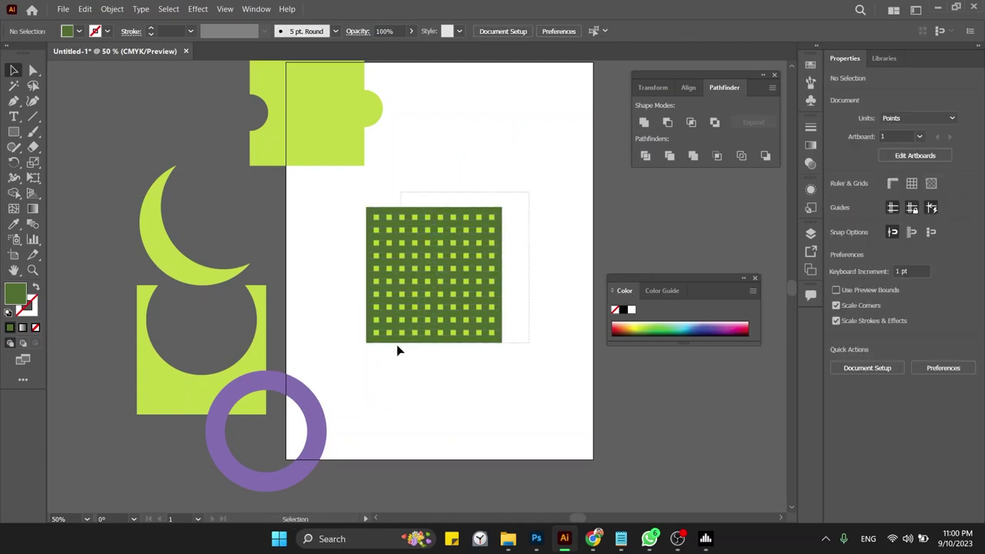
key("ctrl+equal")
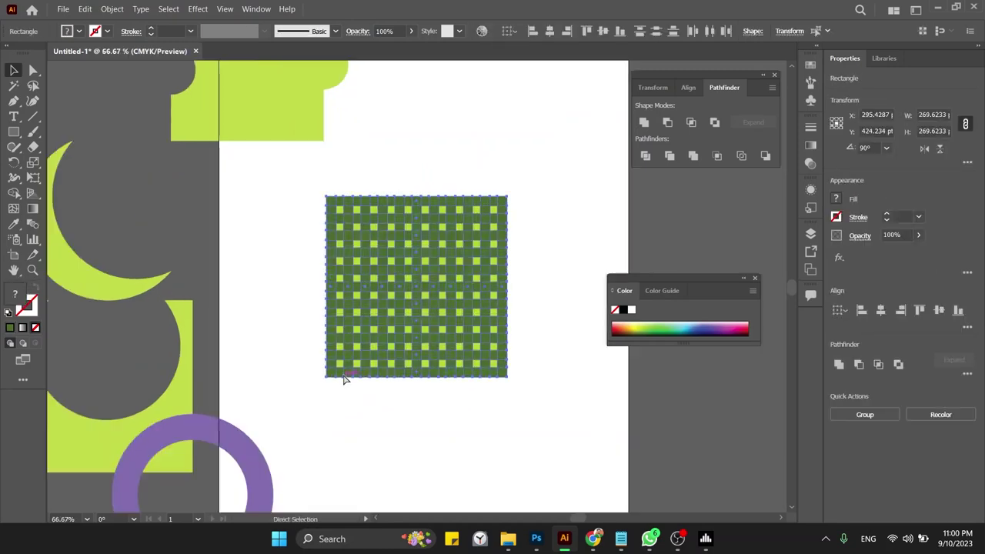
key("ctrl+equal")
key("shift+m")
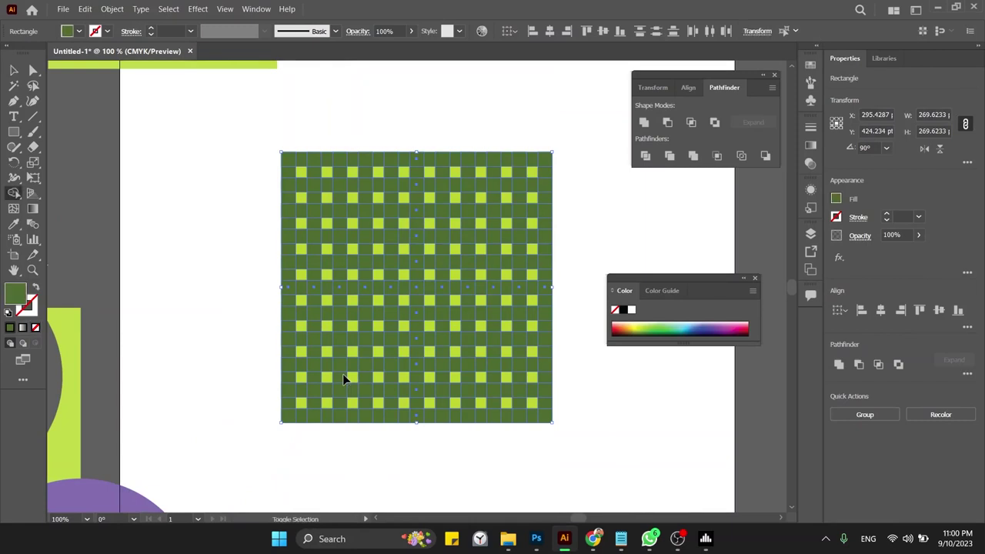
Step: Turn alternate top-row squares white and merge the second row into a white bar
left_click(300, 172)
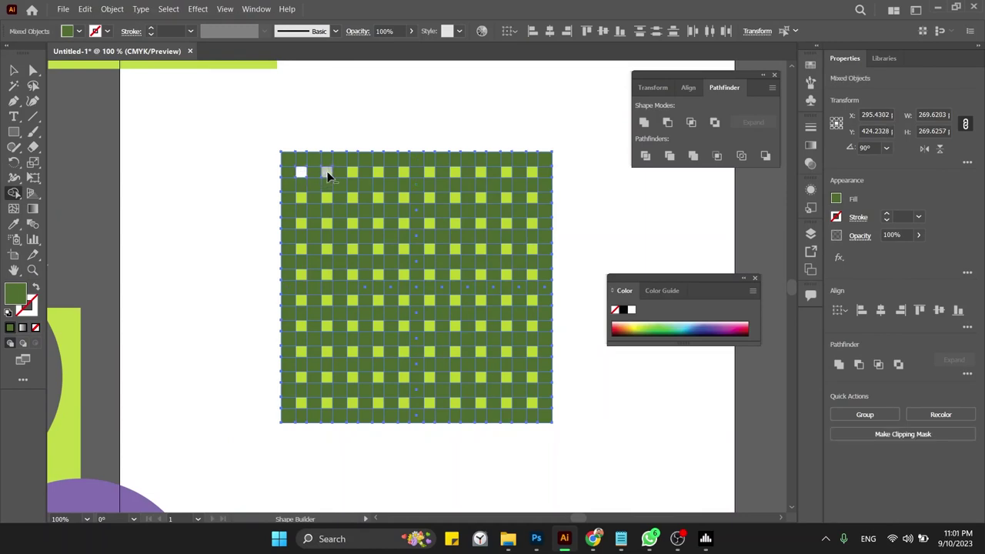
left_click(352, 173)
left_click(404, 172)
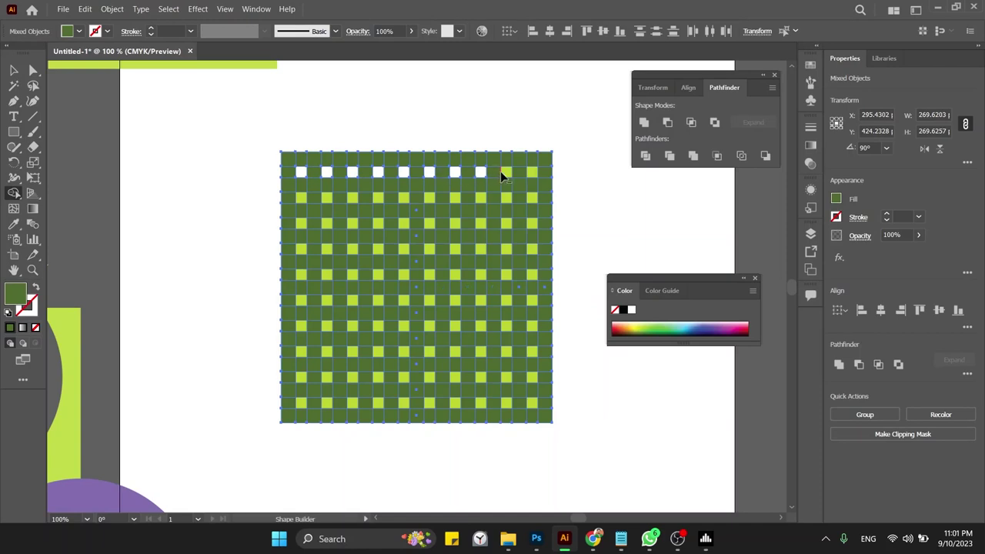
left_click(531, 173)
left_click_drag(532, 198, 455, 198)
left_click_drag(433, 200, 302, 199)
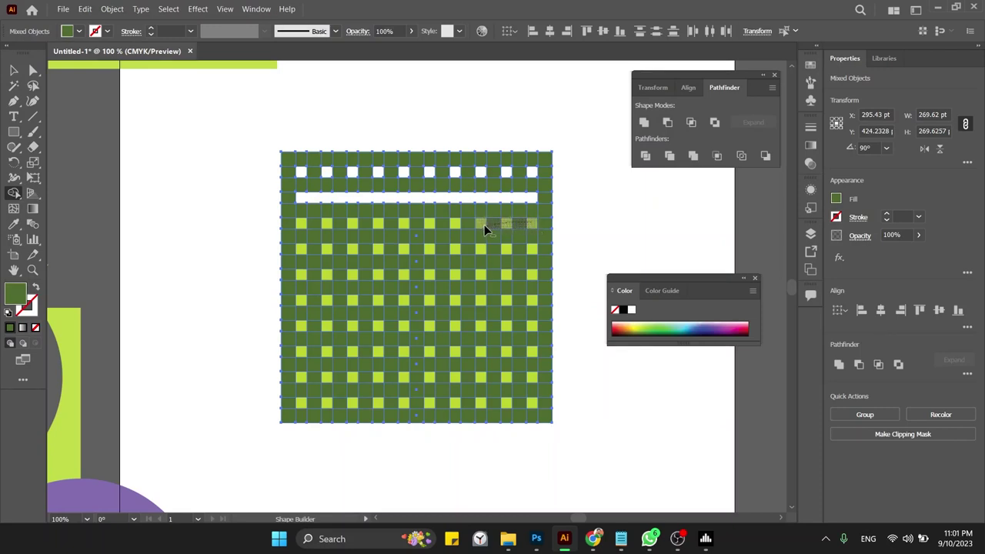
Step: Merge cells in rows three and four into white bars, correcting one misplaced bar
left_click_drag(488, 224, 406, 224)
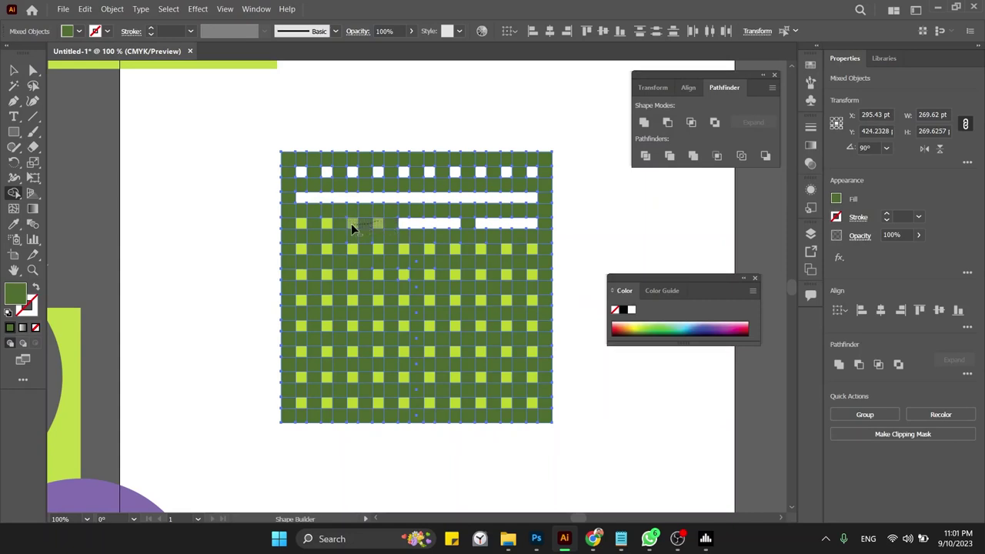
left_click_drag(332, 224, 331, 224)
key("ctrl+z")
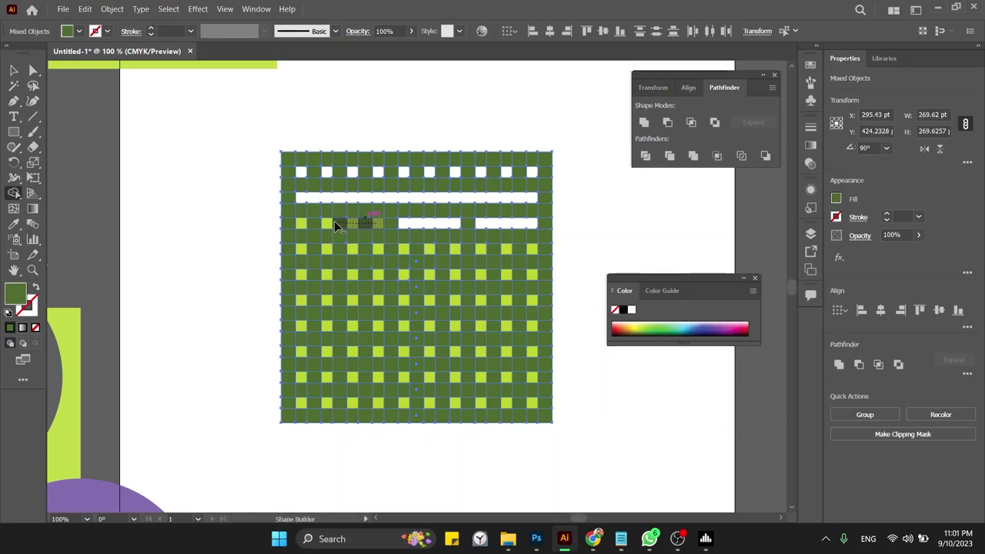
left_click_drag(358, 221, 328, 227)
left_click_drag(327, 251, 349, 251)
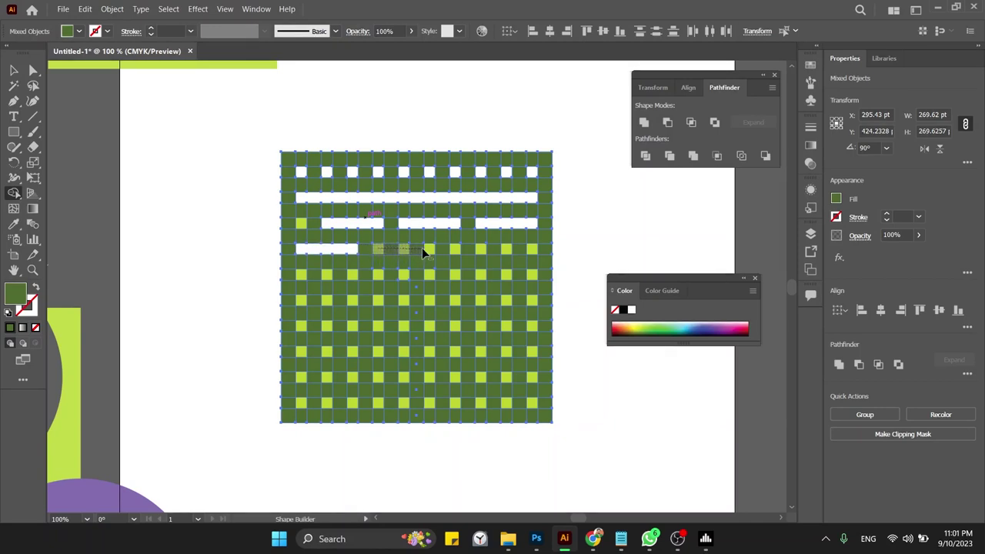
left_click_drag(425, 249, 428, 249)
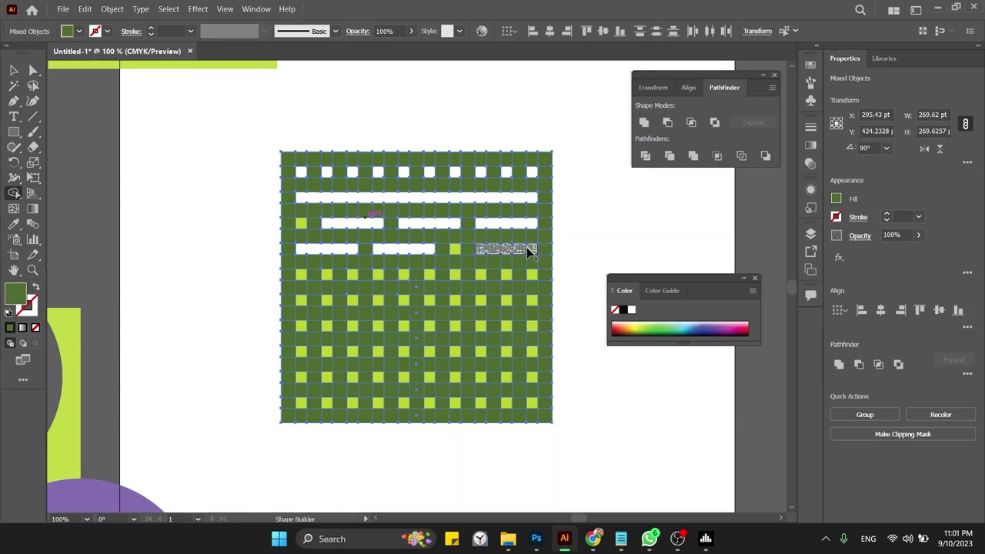
left_click_drag(527, 247, 548, 256)
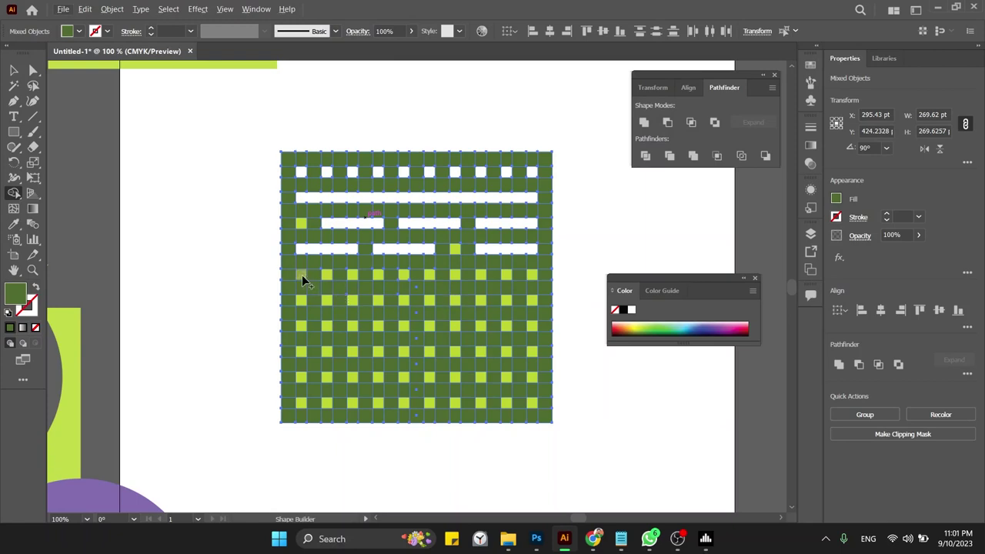
Step: Trace and merge winding cell paths in the lower half with a light-green fill
left_click_drag(307, 283, 318, 311)
left_click_drag(398, 309, 400, 310)
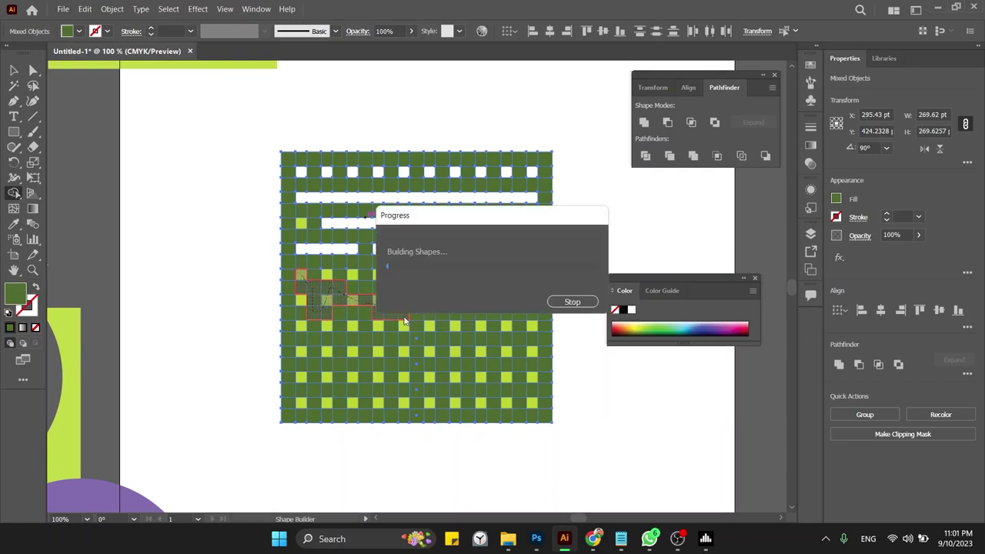
left_click(662, 324)
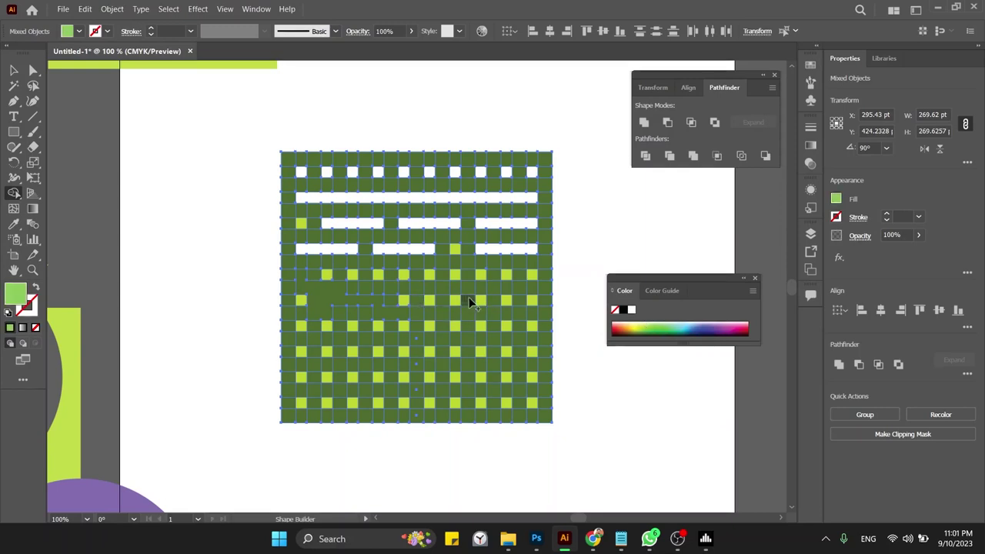
mouse_move(469, 297)
left_mouse_down()
mouse_move(446, 357)
mouse_move(389, 361)
left_mouse_up()
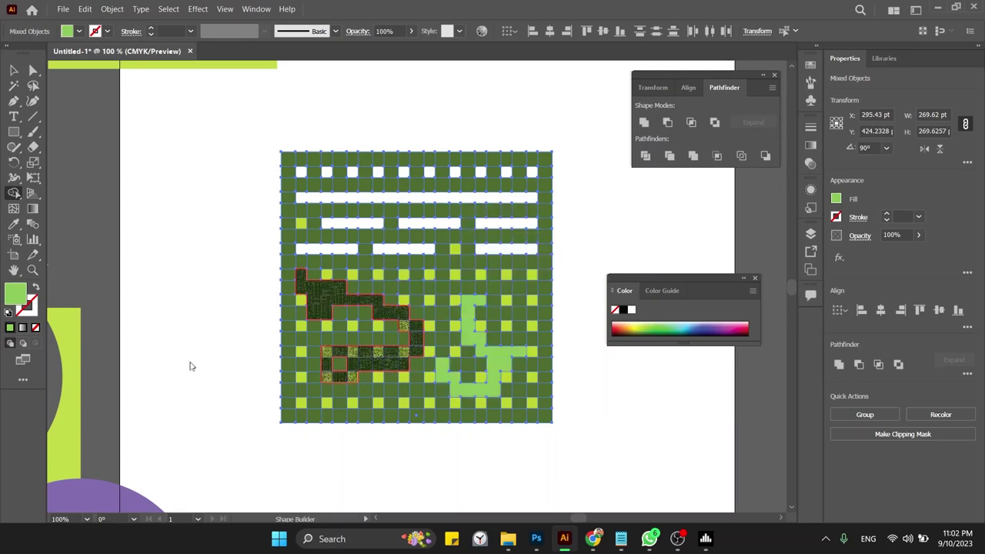
Step: Set the fill colour to magenta EA2A98 in the Color Picker
double_click(22, 299)
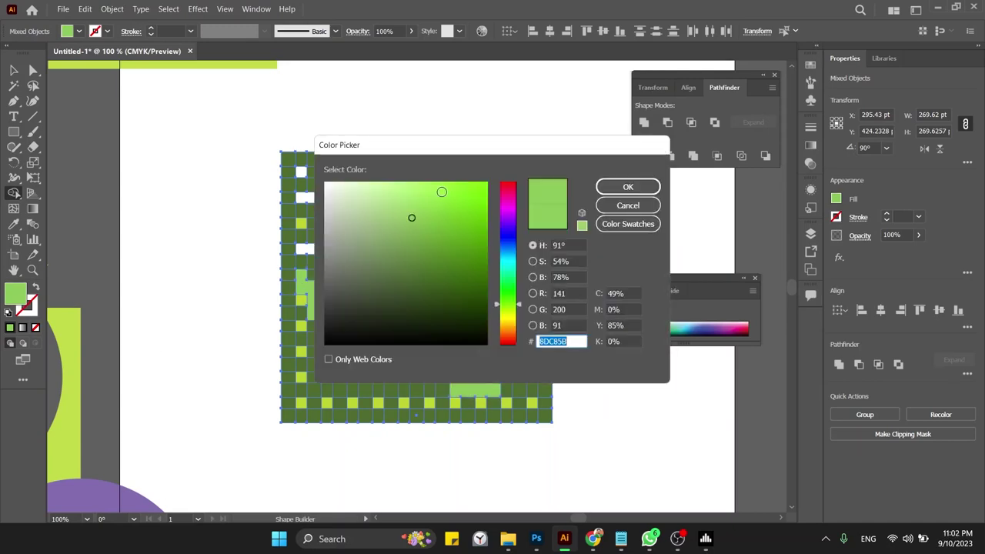
left_click(504, 197)
left_click(458, 195)
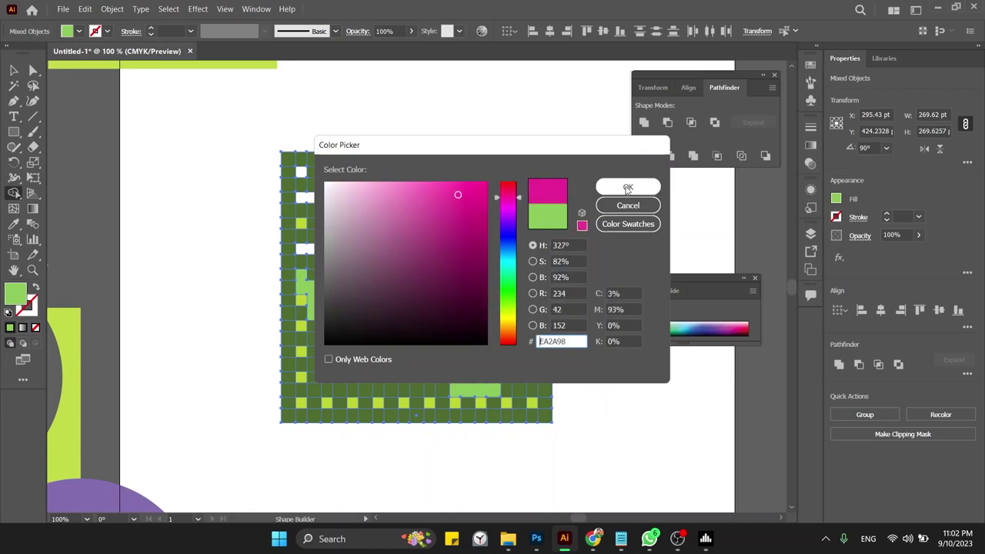
left_click(628, 188)
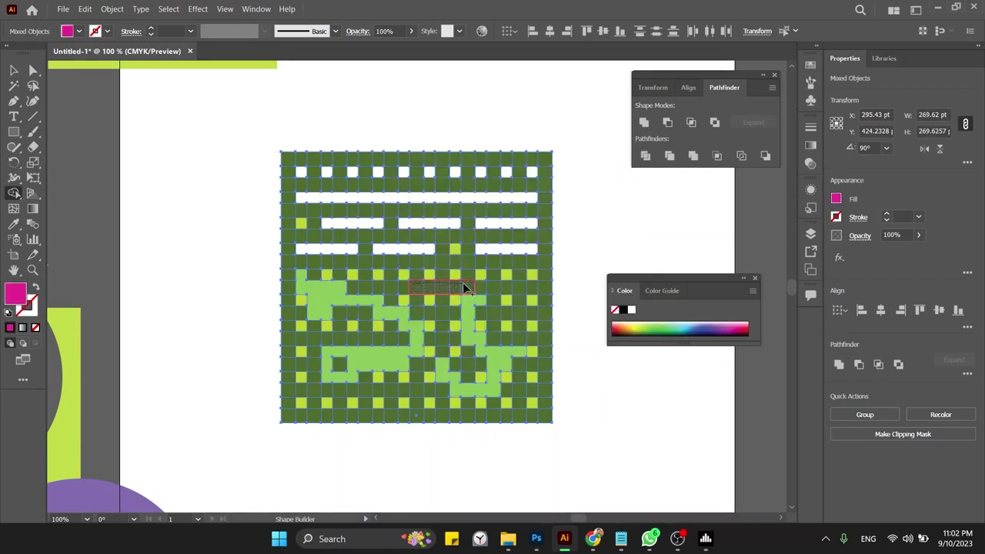
Step: Trace magenta paths at upper right and bottom left, then deselect
left_click_drag(464, 285, 532, 345)
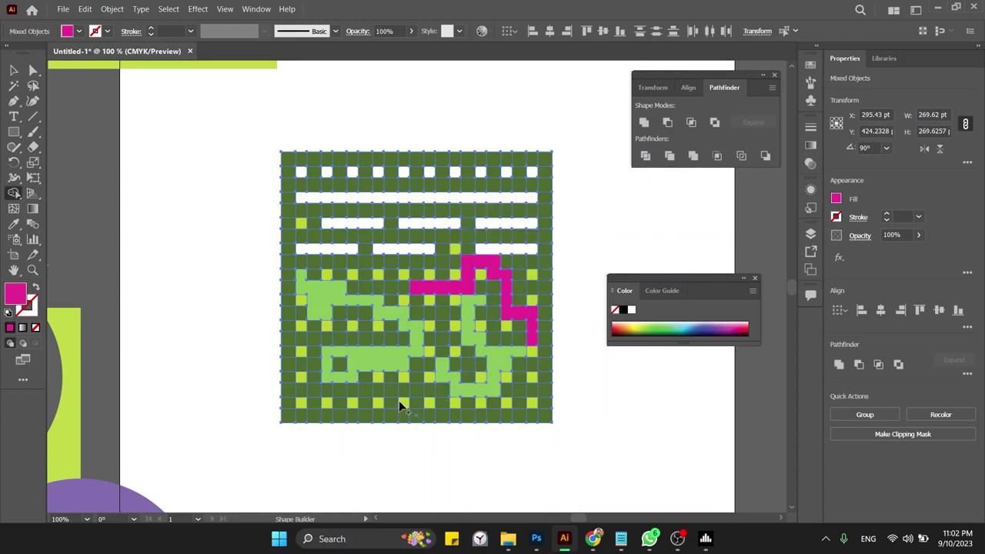
left_click_drag(408, 401, 295, 342)
left_click_drag(352, 331, 354, 332)
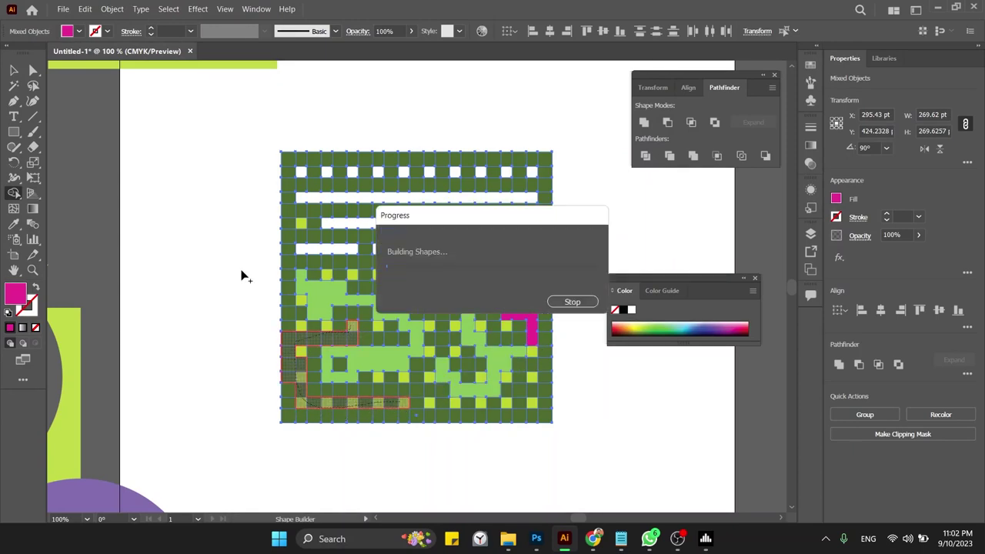
left_click(13, 71)
left_click(227, 161)
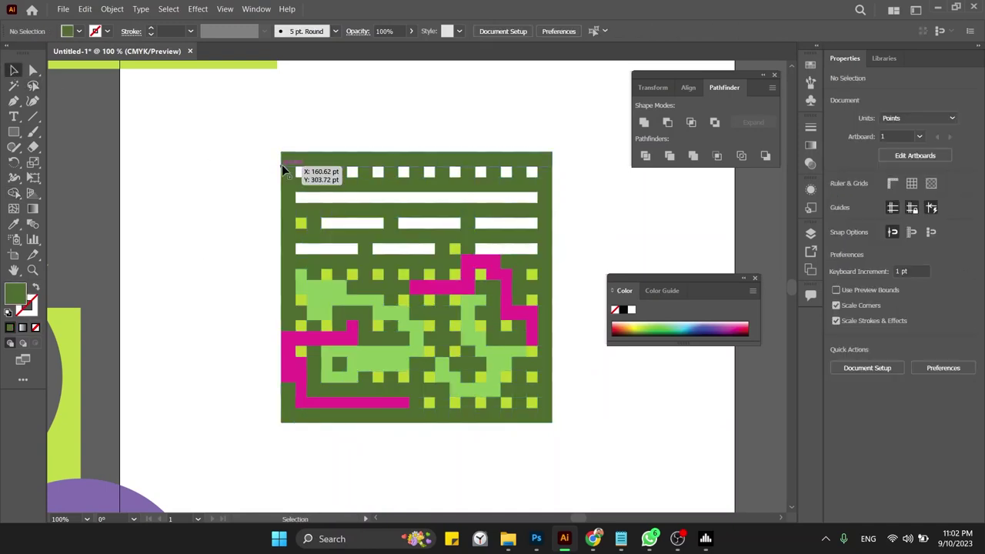
Step: Test-drag a column strip and a row strip out of the grid, then restore them
left_click_drag(282, 165, 175, 180)
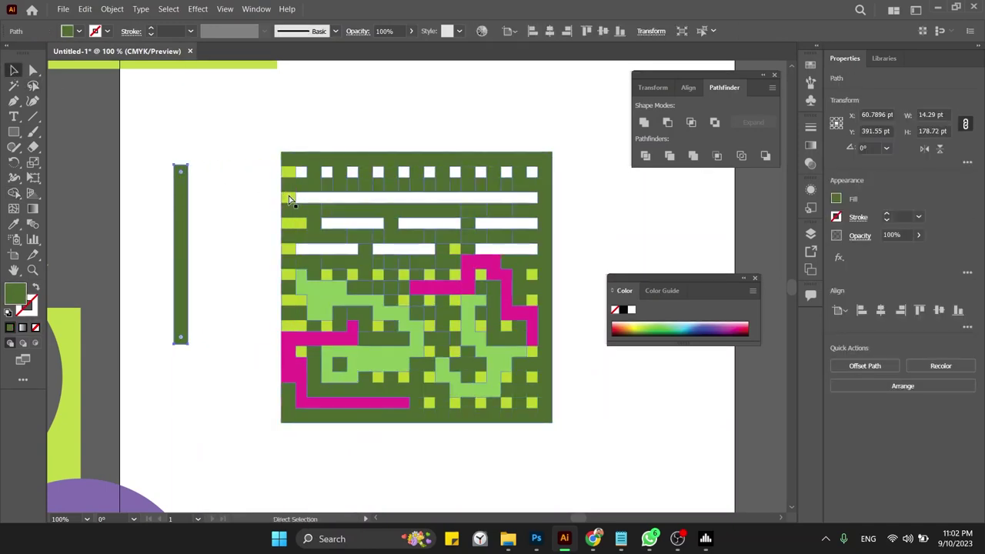
key("ctrl+z")
left_click(239, 180)
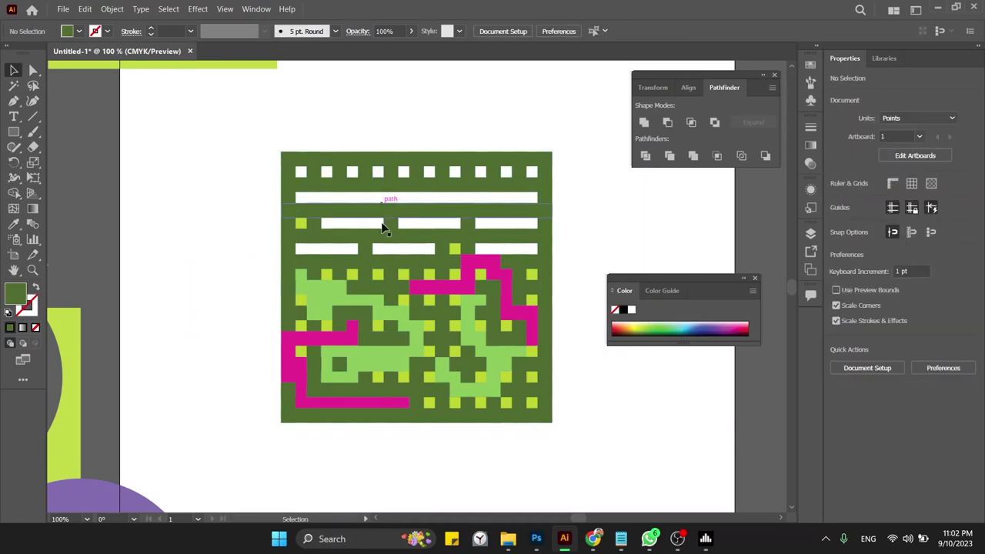
left_click(329, 198)
left_click(367, 130)
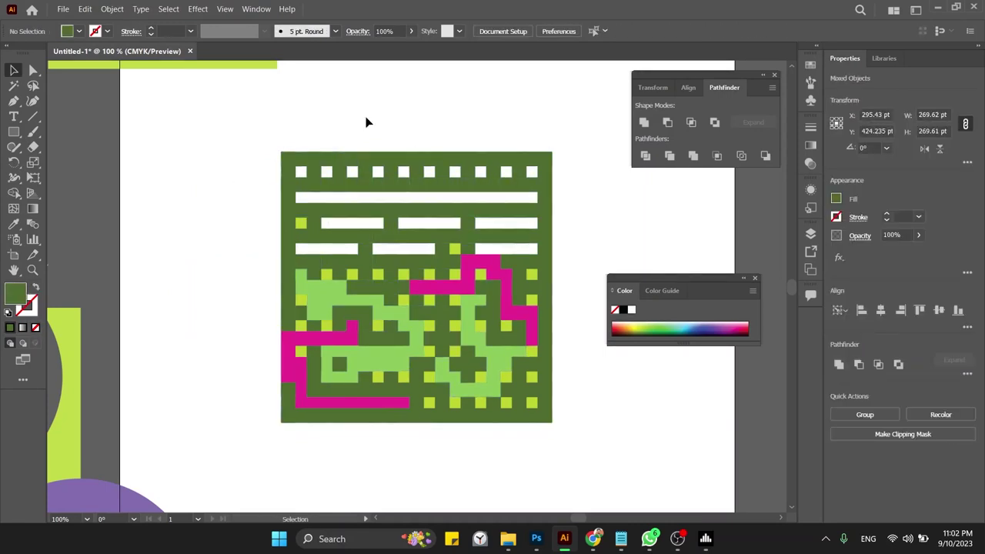
left_click_drag(380, 210, 387, 101)
left_click_drag(389, 103, 381, 211)
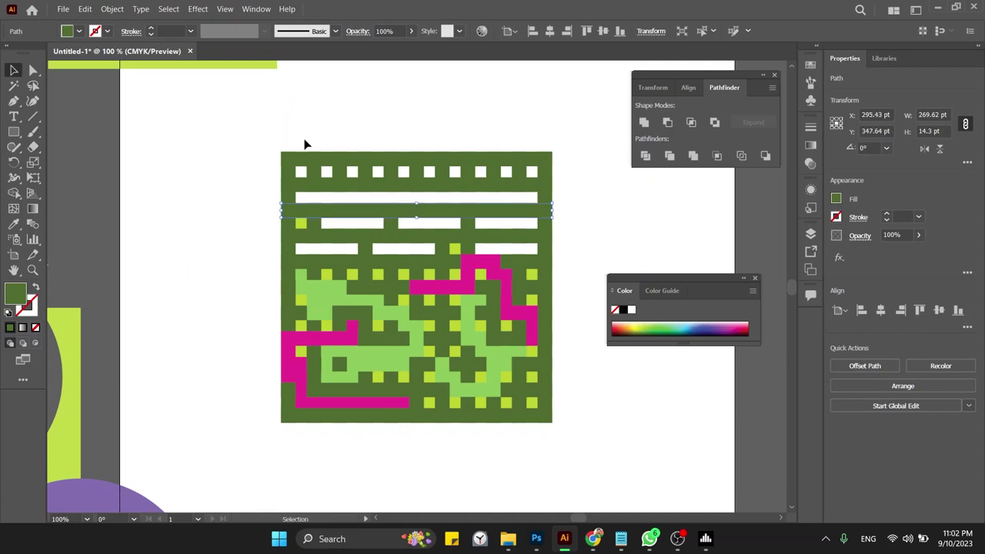
left_click(266, 152)
Step: Check the grid in Outline mode, then zoom out to see the whole artboard
key("ctrl+y")
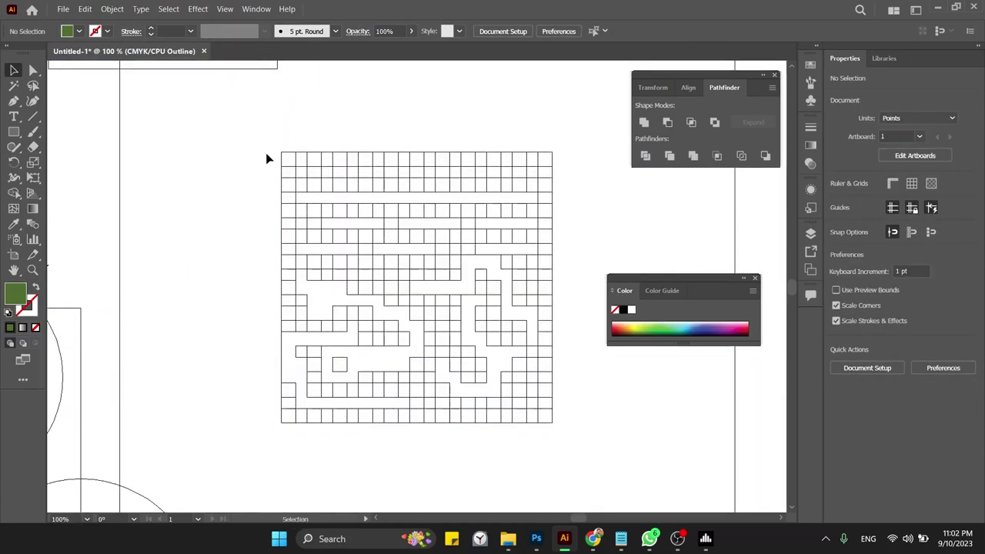
mouse_move(241, 118)
left_mouse_down()
mouse_move(409, 259)
mouse_move(564, 445)
left_mouse_up()
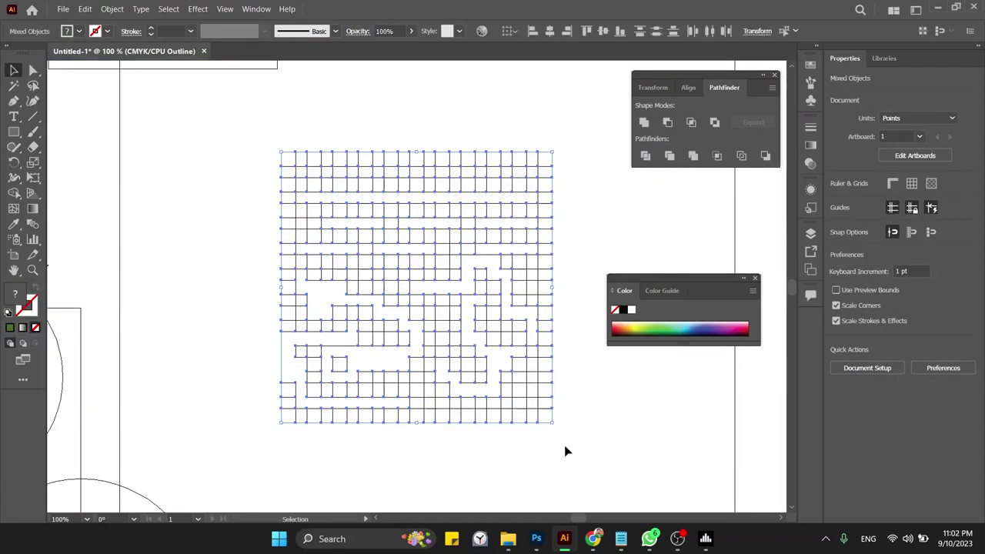
key("ctrl+y")
left_click(565, 451)
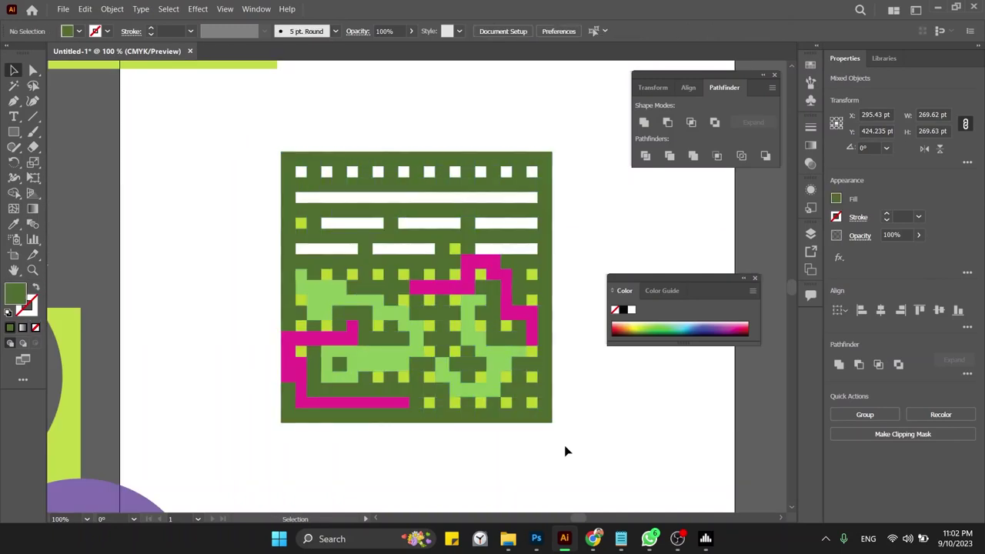
left_click_drag(582, 443, 486, 378)
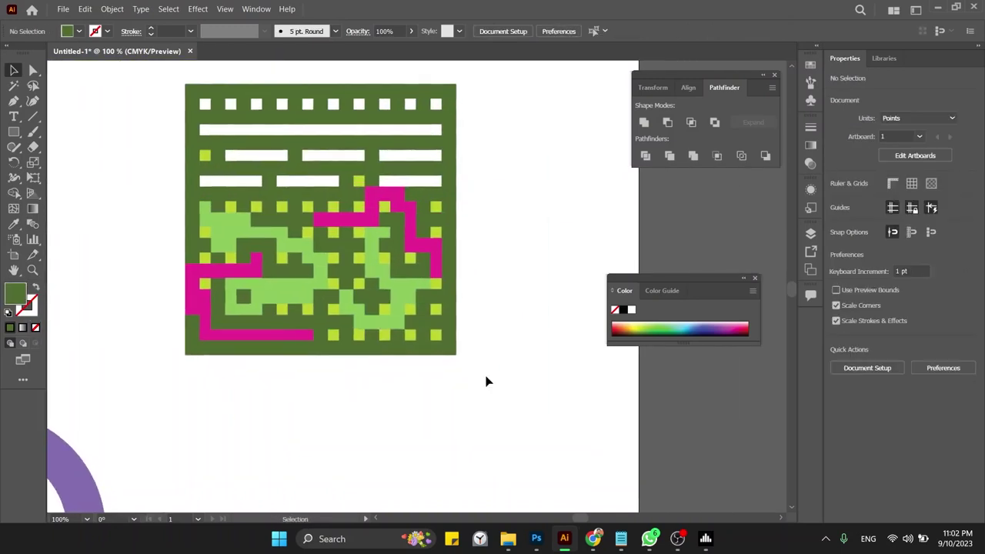
key("ctrl+minus")
key("ctrl+minus")
key("ctrl+minus")
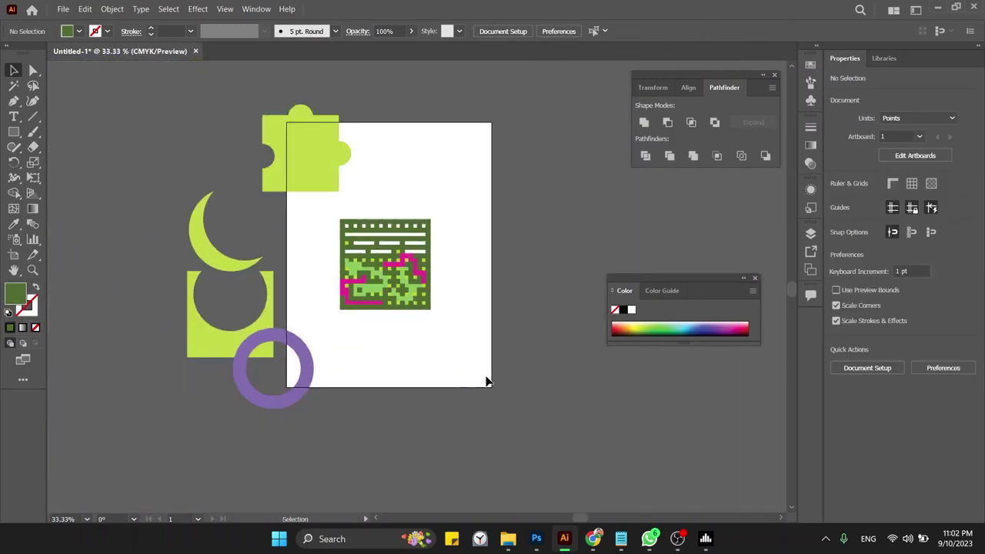